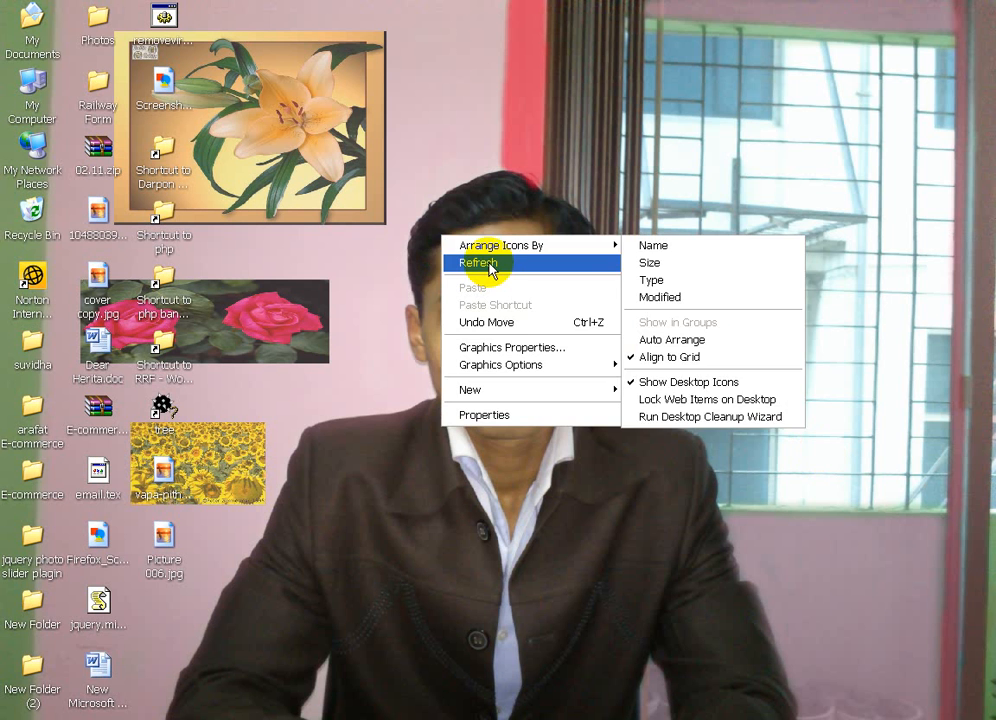
pyautogui.click(480, 263)
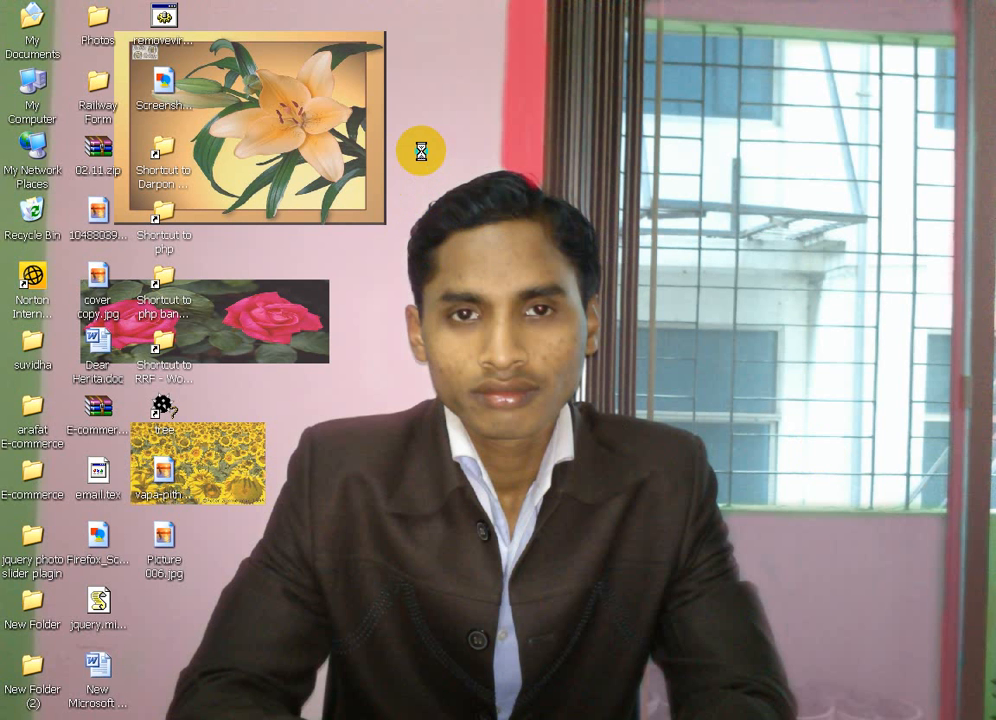
pyautogui.rightClick(456, 176)
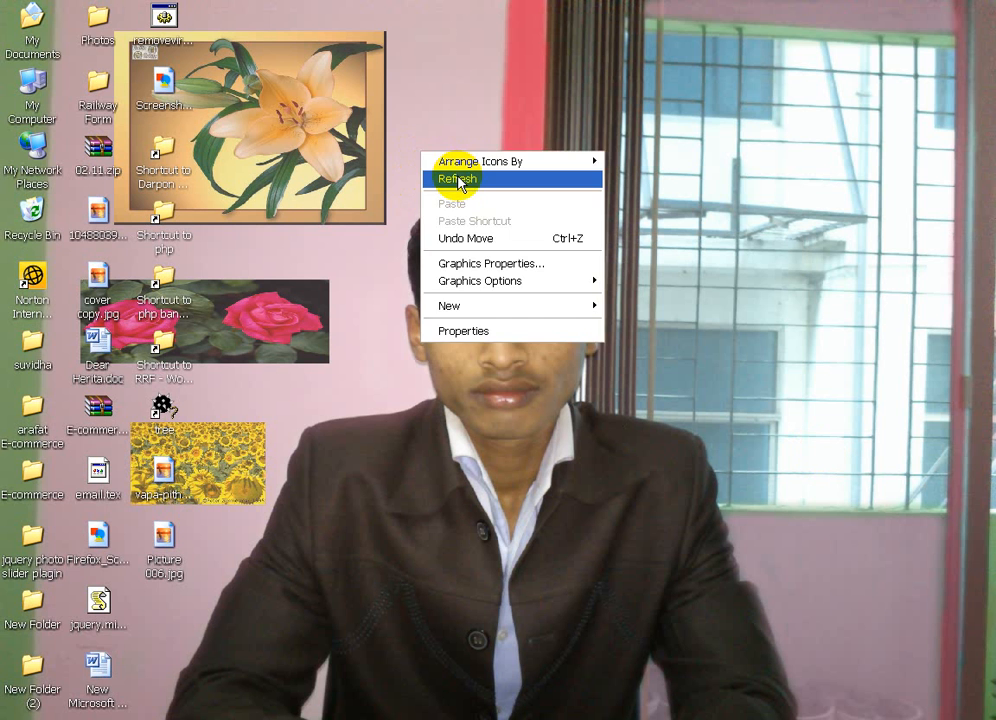
pyautogui.click(457, 178)
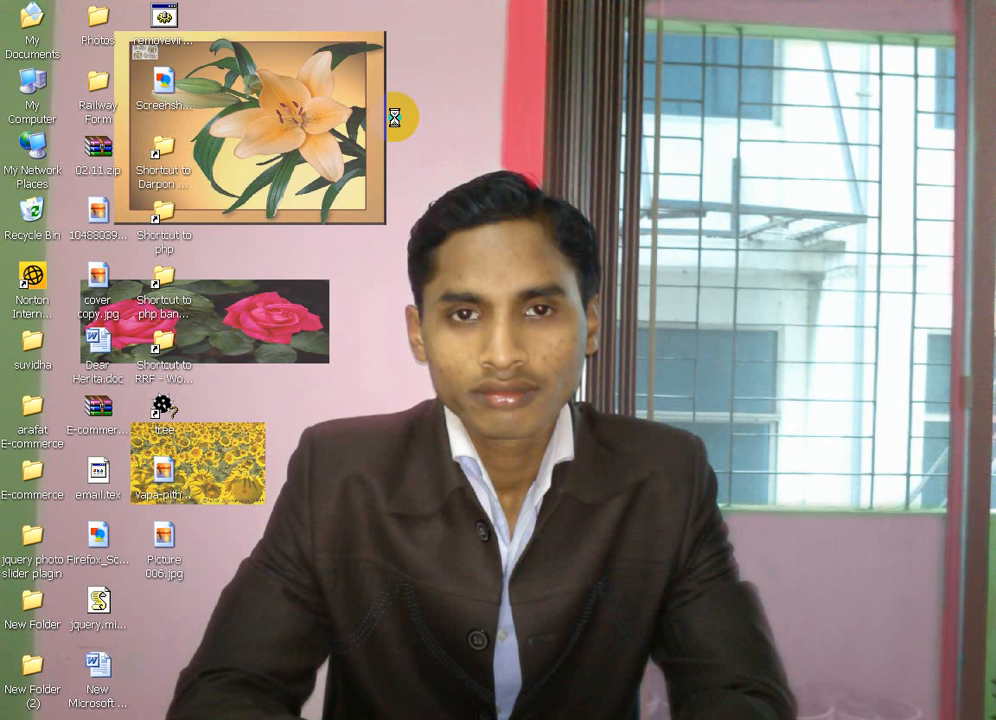
pyautogui.rightClick(426, 141)
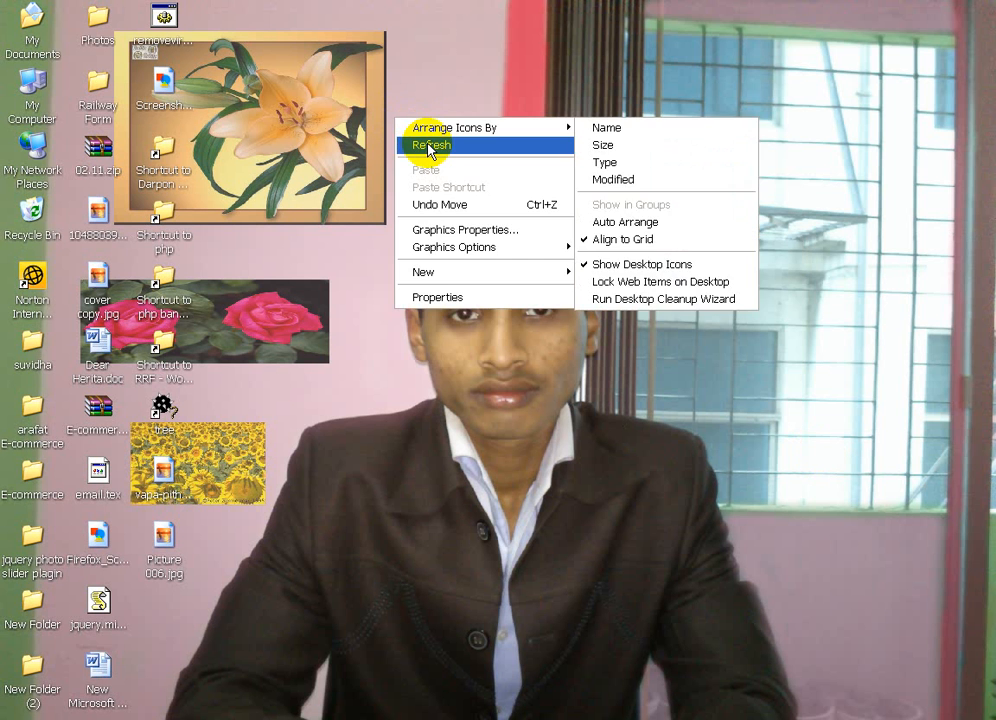
pyautogui.click(423, 143)
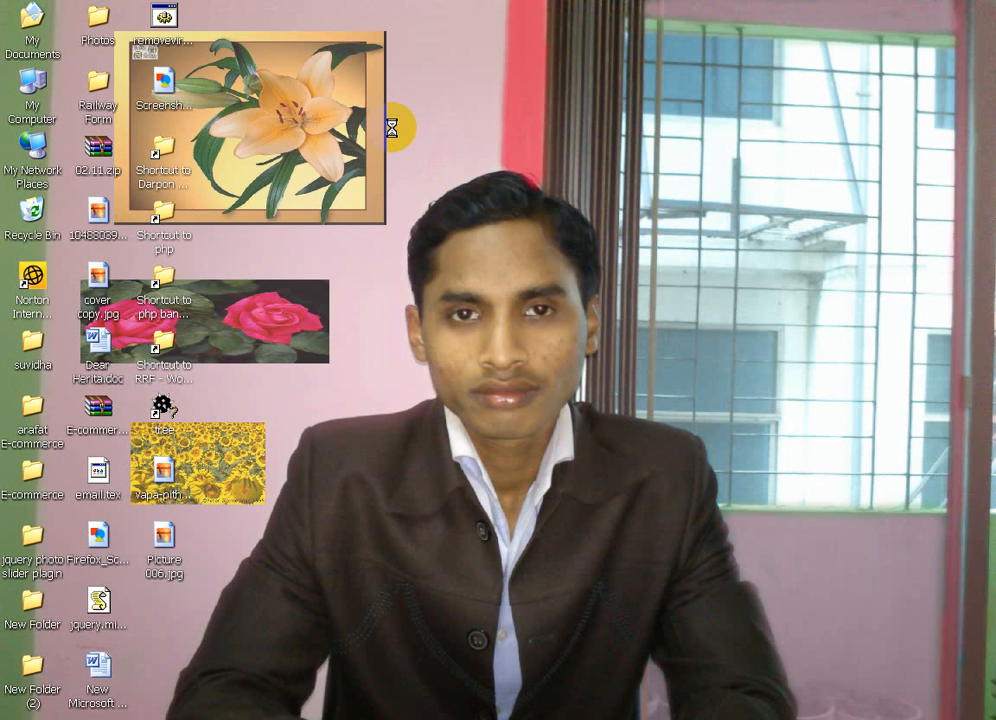
pyautogui.rightClick(400, 131)
pyautogui.click(427, 151)
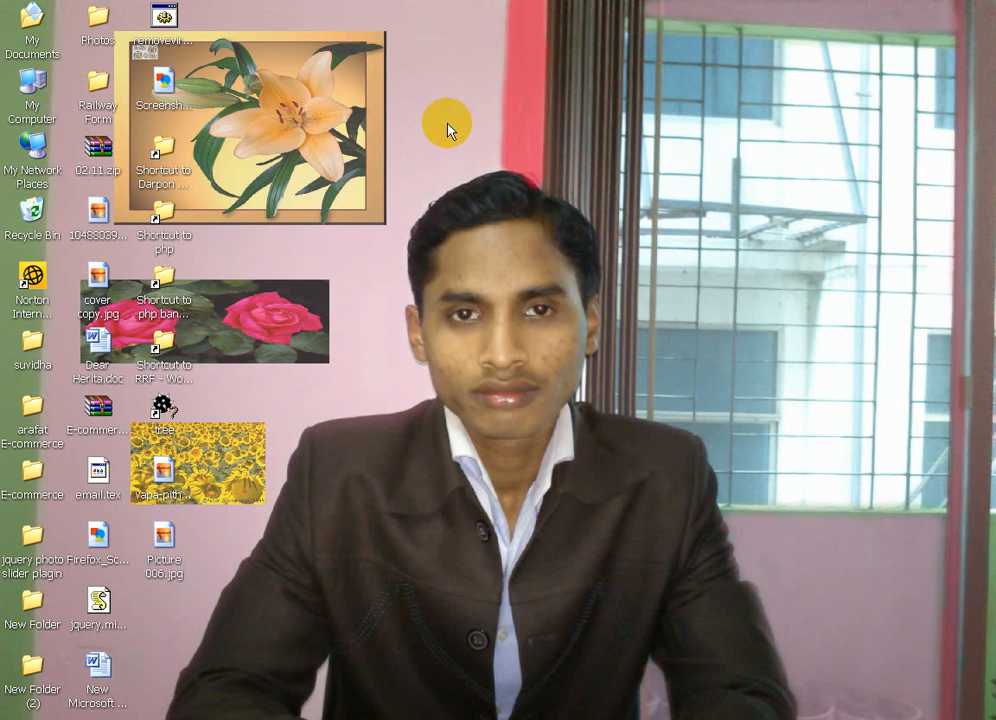
pyautogui.rightClick(404, 95)
pyautogui.click(440, 124)
pyautogui.rightClick(382, 85)
pyautogui.click(416, 111)
pyautogui.rightClick(511, 197)
pyautogui.rightClick(414, 193)
pyautogui.rightClick(411, 206)
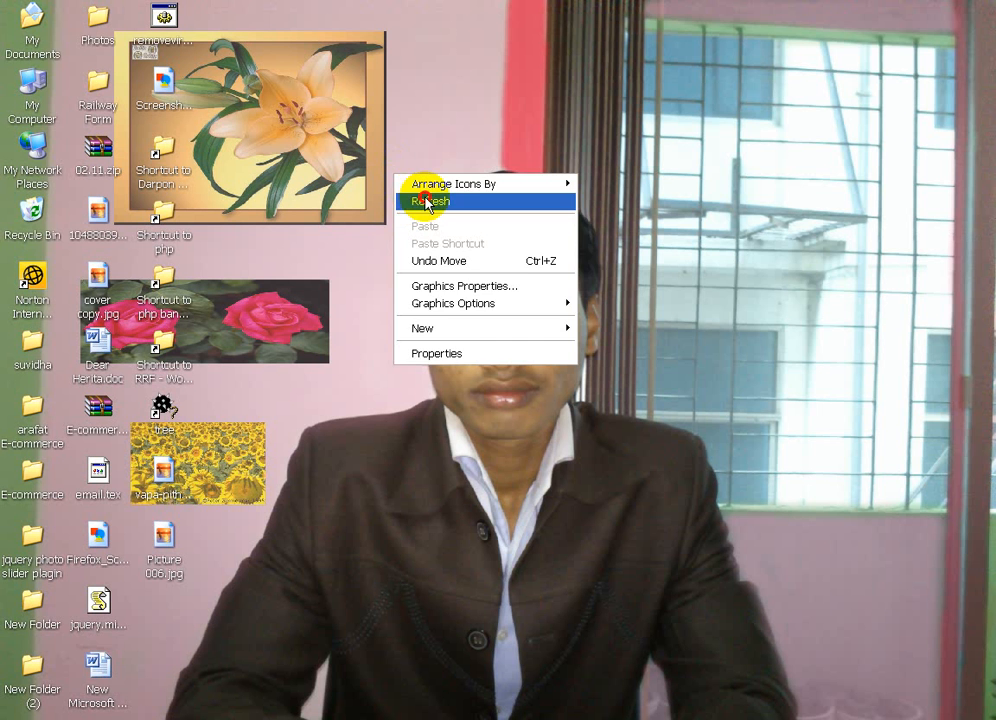
pyautogui.click(415, 199)
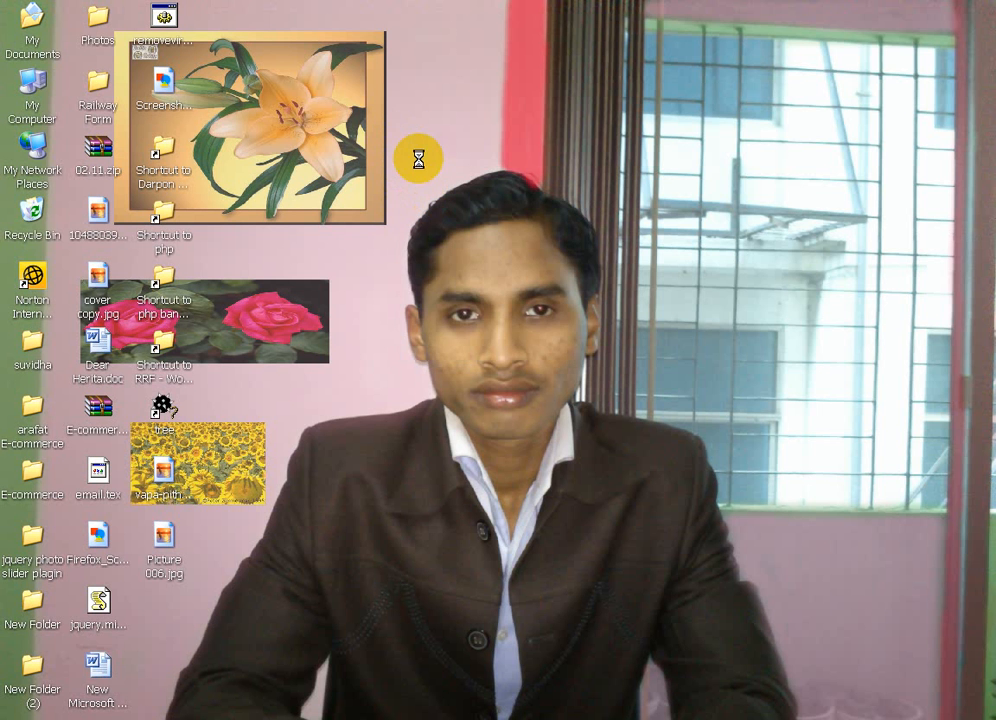
pyautogui.rightClick(394, 140)
pyautogui.click(420, 162)
pyautogui.rightClick(393, 282)
pyautogui.click(392, 280)
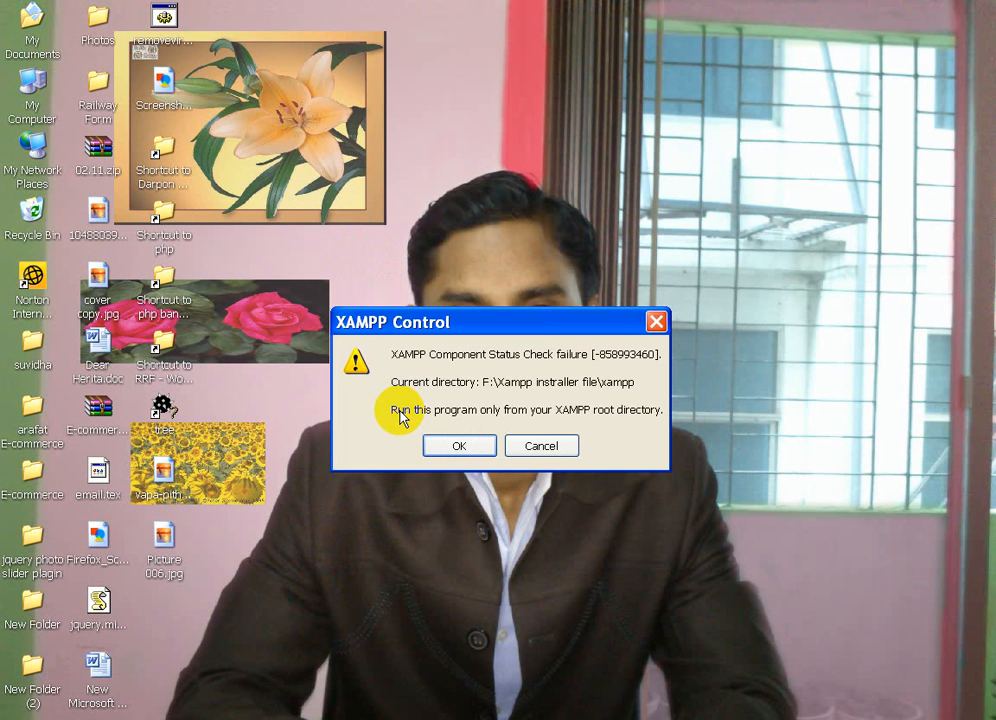
# Step: Acknowledge the XAMPP component status check warning, view the module status and close the XAMPP Control Panel
pyautogui.click(459, 450)
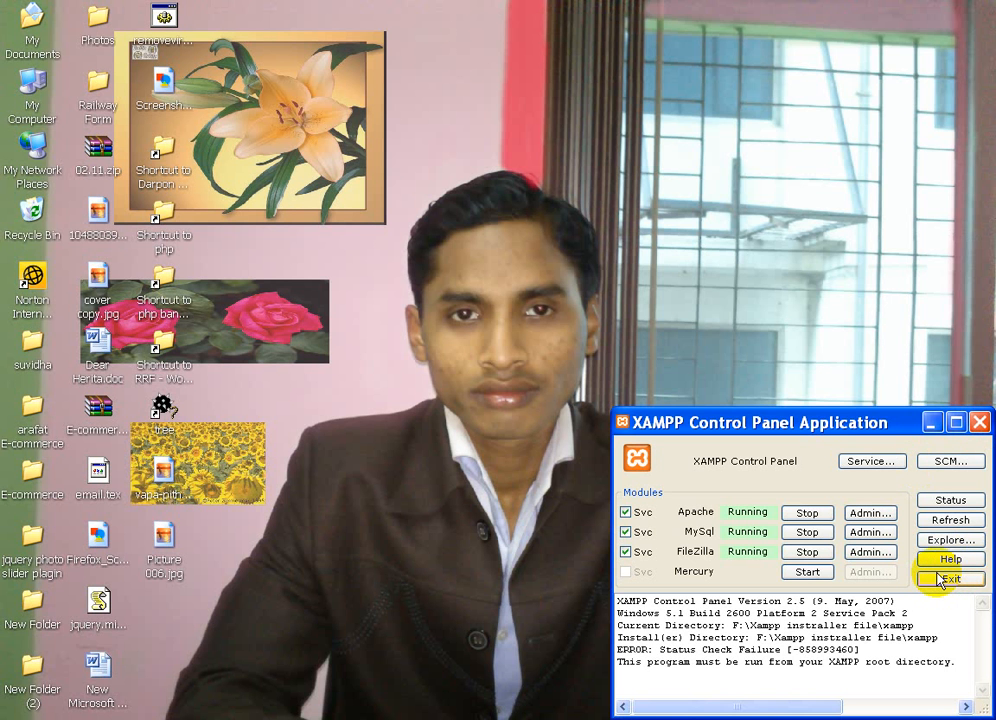
pyautogui.click(982, 425)
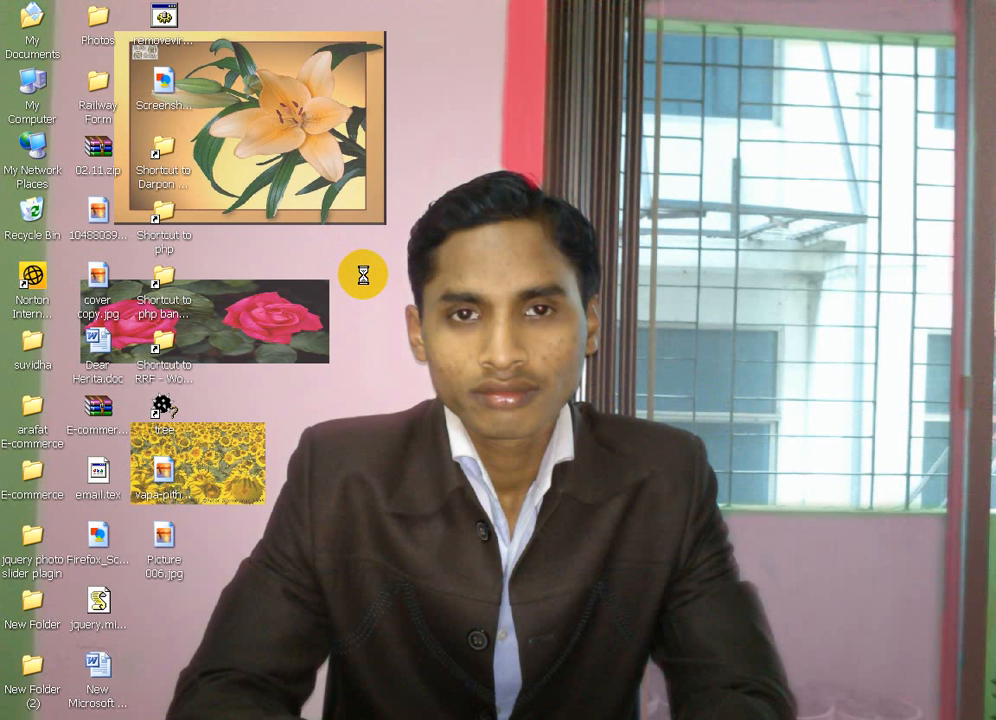
pyautogui.rightClick(362, 272)
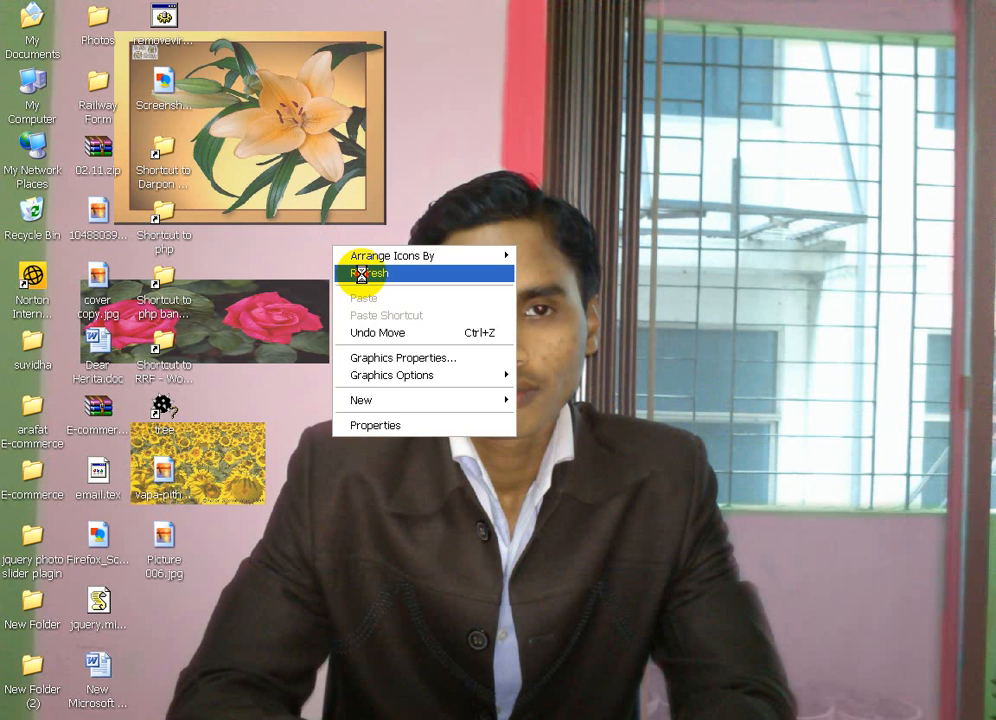
pyautogui.click(362, 272)
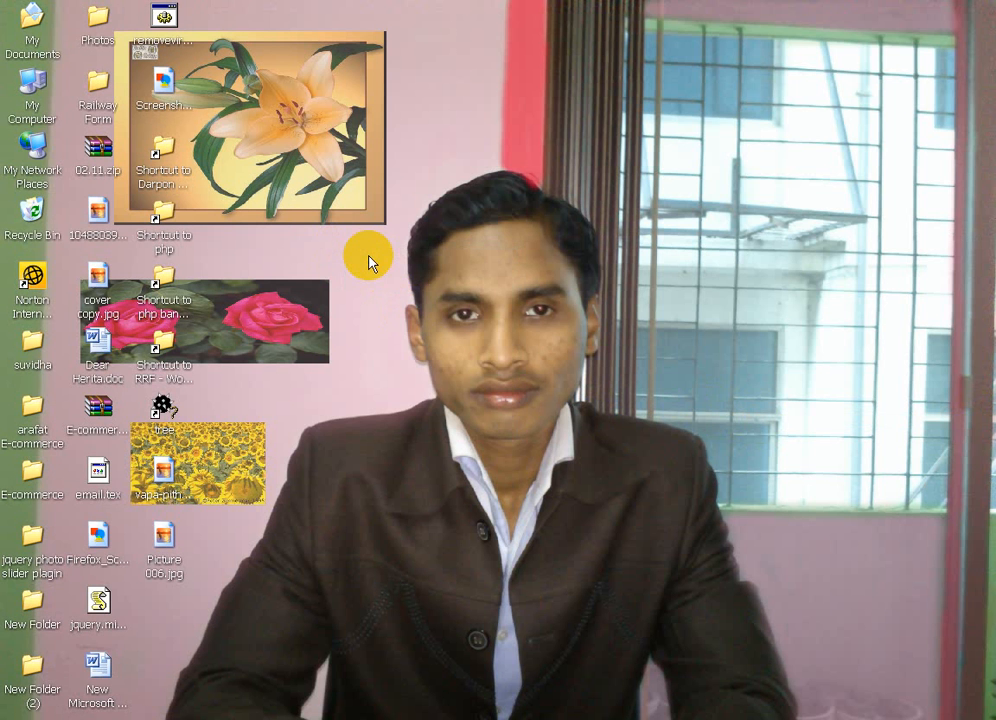
pyautogui.rightClick(378, 265)
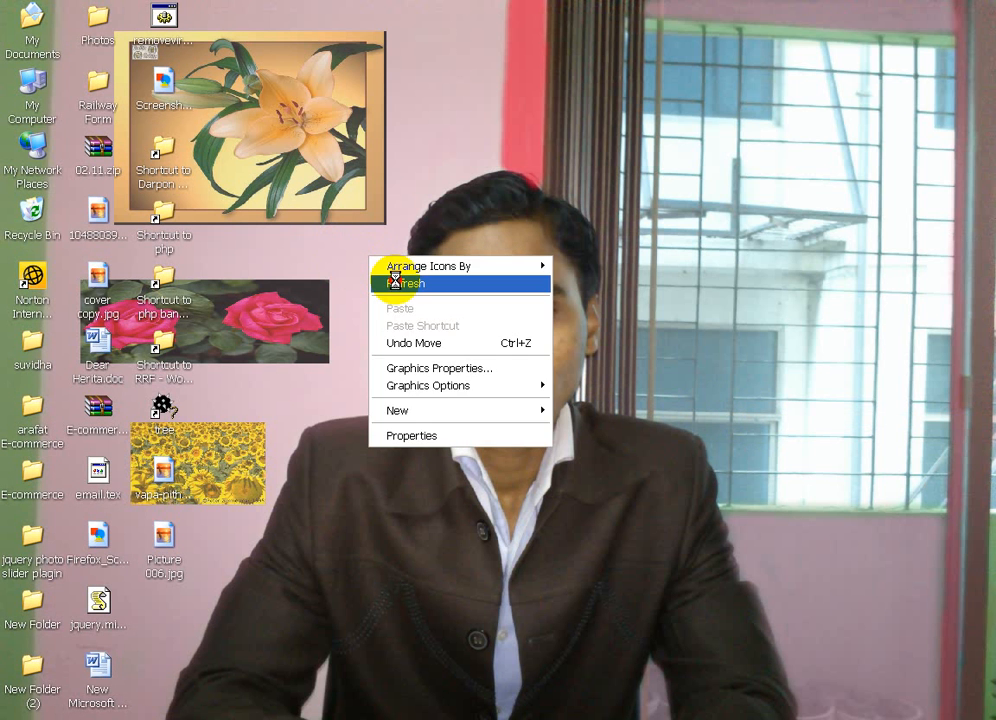
pyautogui.click(395, 283)
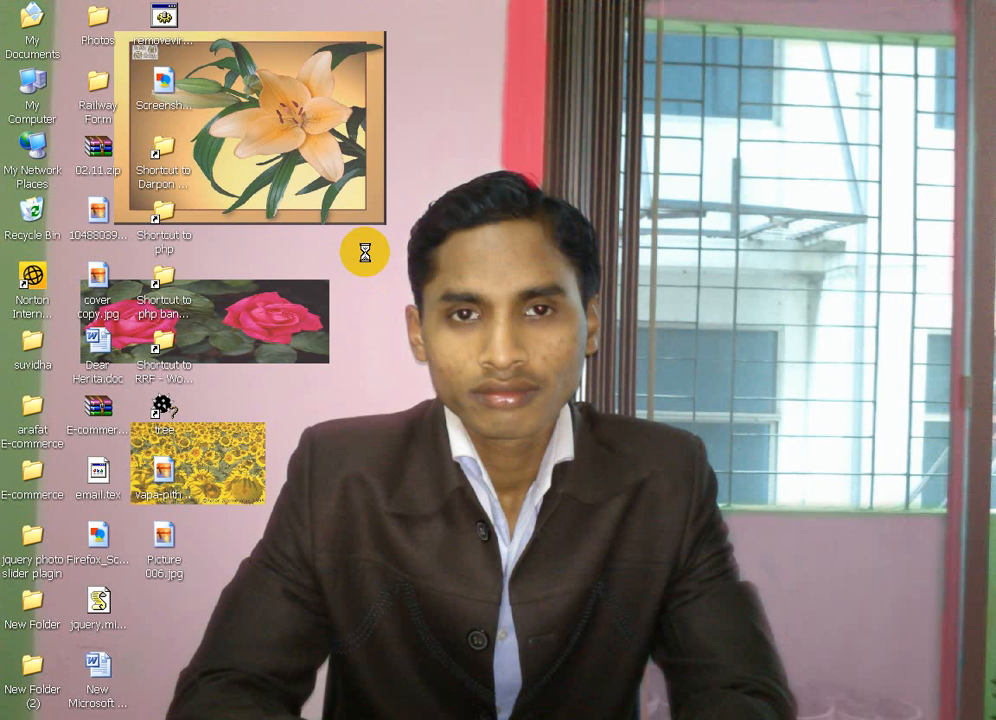
pyautogui.rightClick(375, 265)
pyautogui.click(375, 268)
# Step: Open the htdocs folder at F:\Xampp instraller file\xampp\htdocs from My Computer
pyautogui.doubleClick(32, 86)
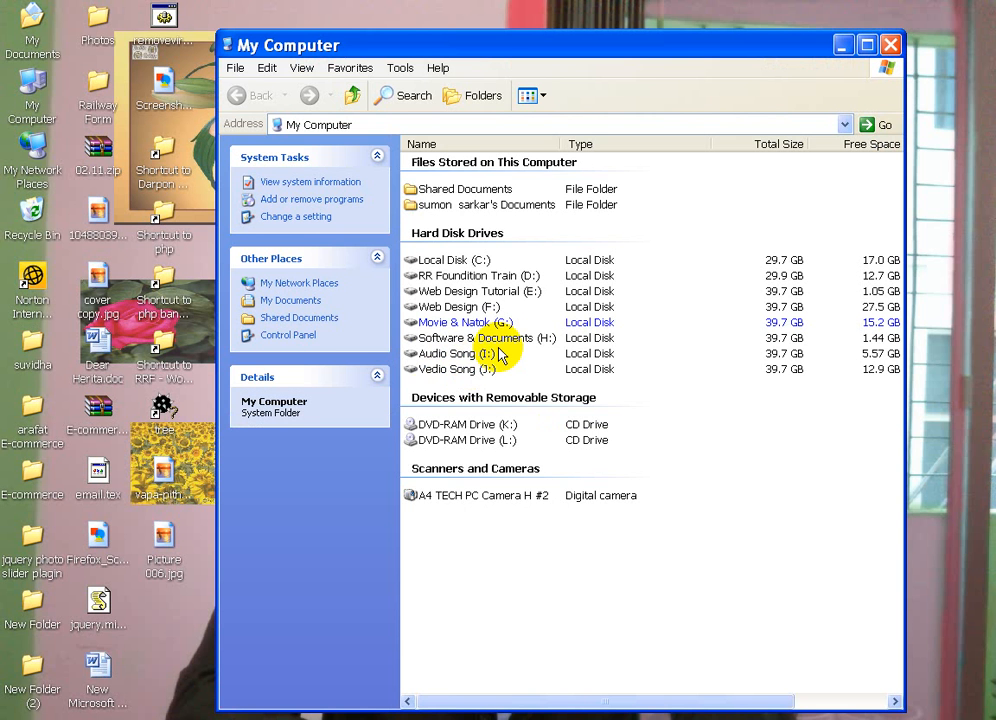
pyautogui.click(458, 262)
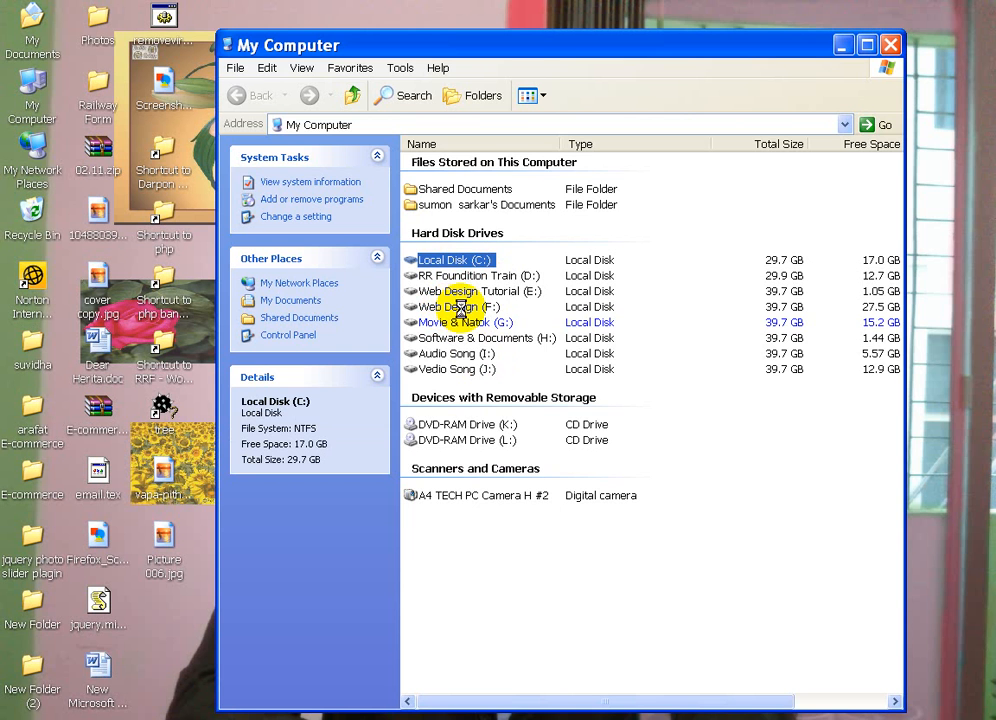
pyautogui.doubleClick(460, 307)
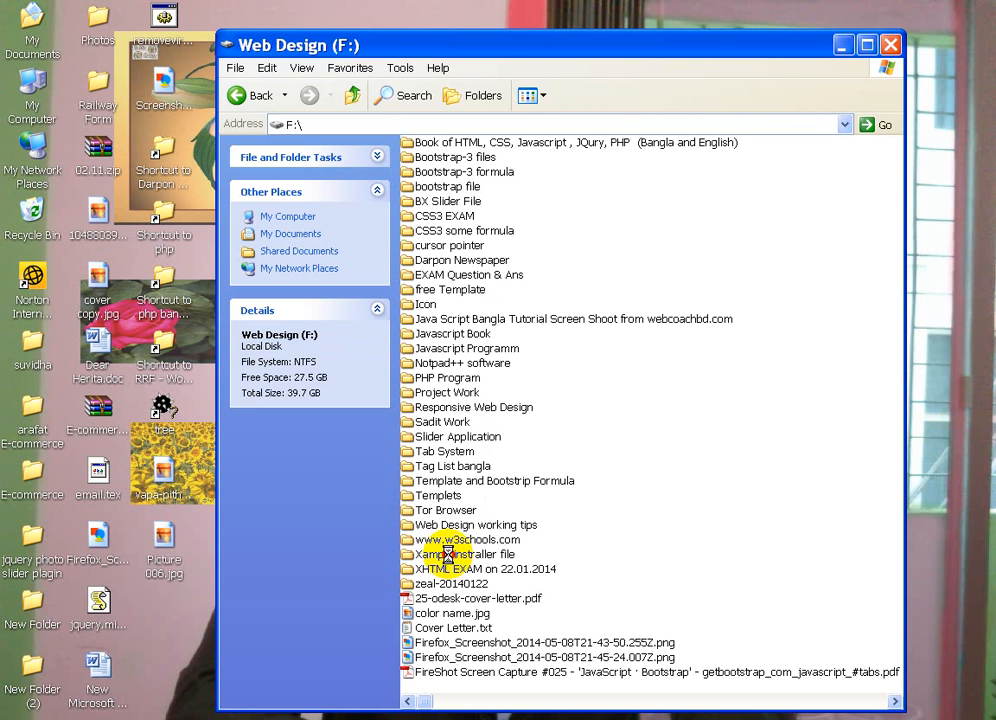
pyautogui.doubleClick(448, 556)
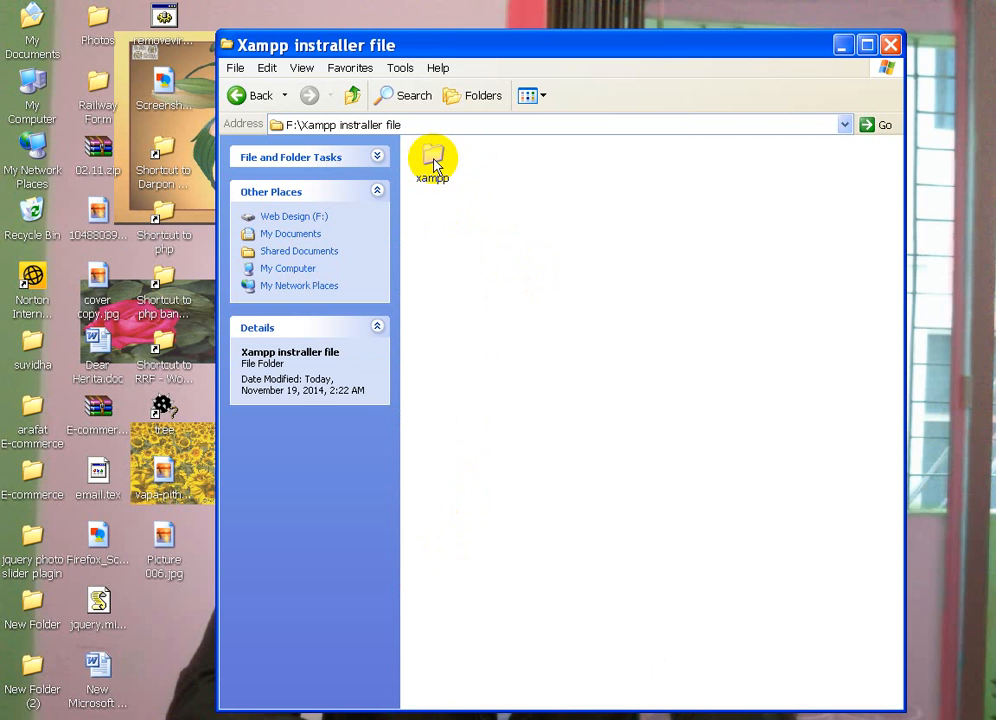
pyautogui.doubleClick(433, 160)
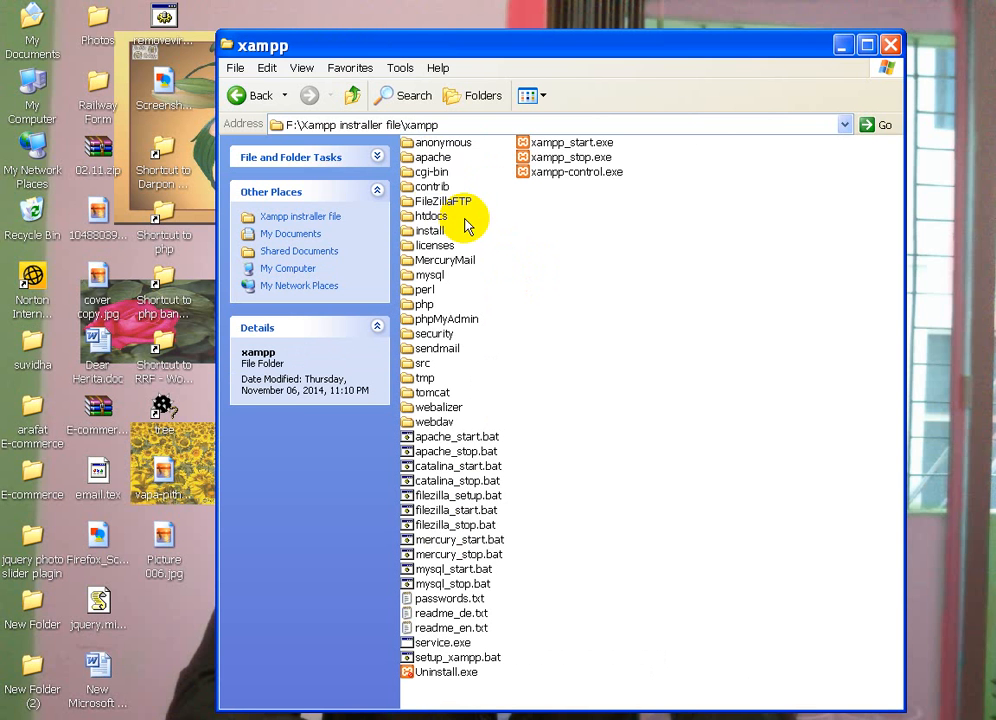
pyautogui.doubleClick(412, 218)
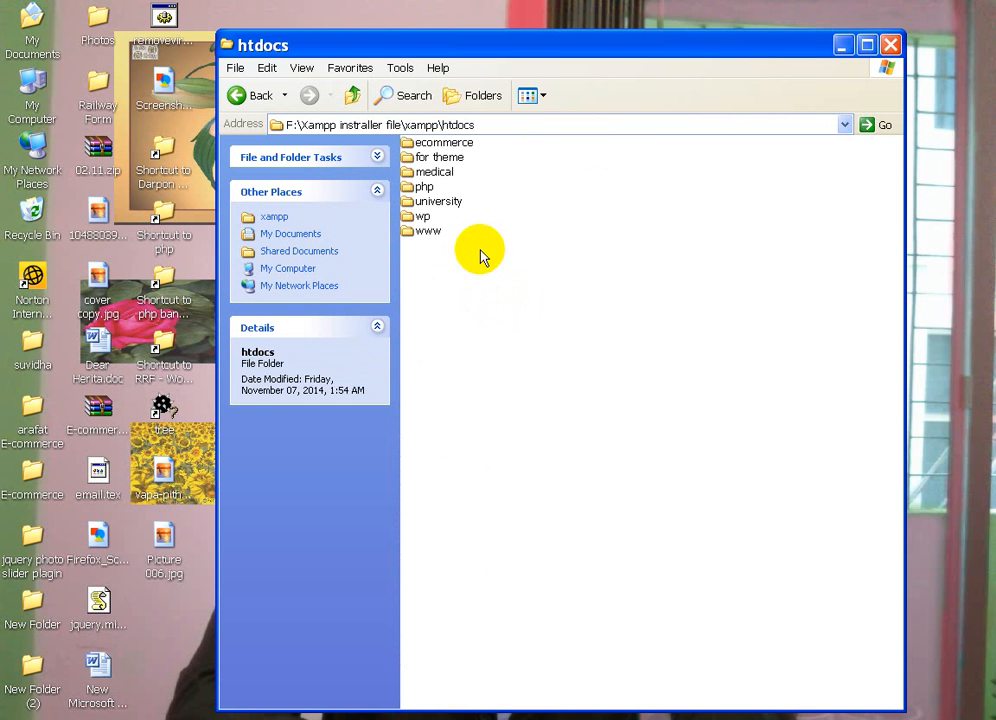
pyautogui.click(445, 189)
pyautogui.moveTo(529, 282); pyautogui.dragTo(422, 156)
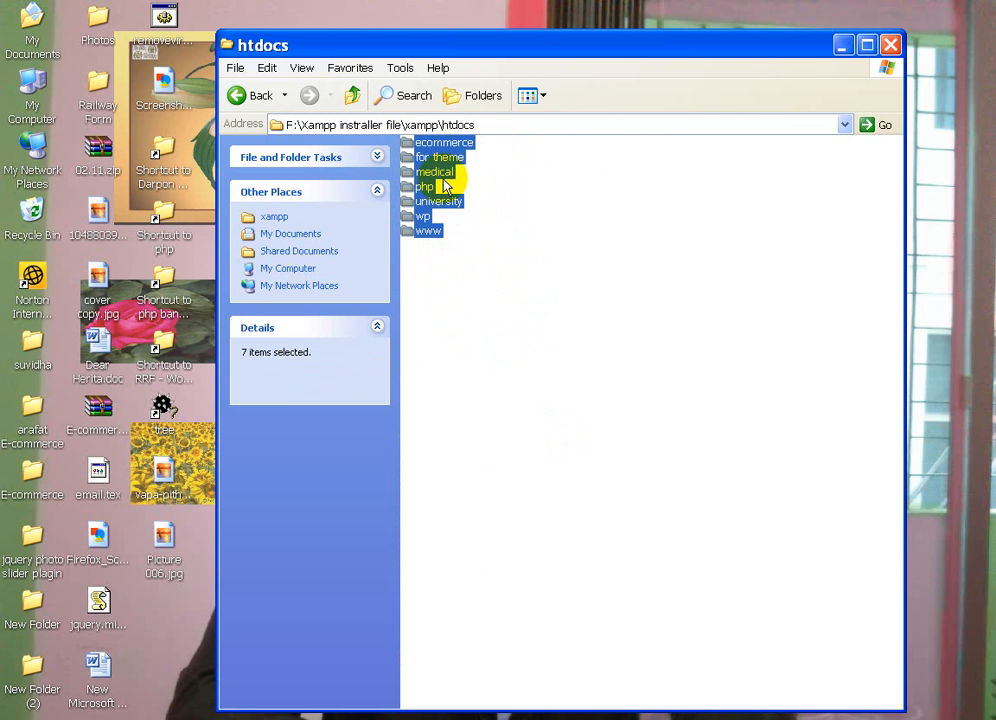
pyautogui.rightClick(464, 304)
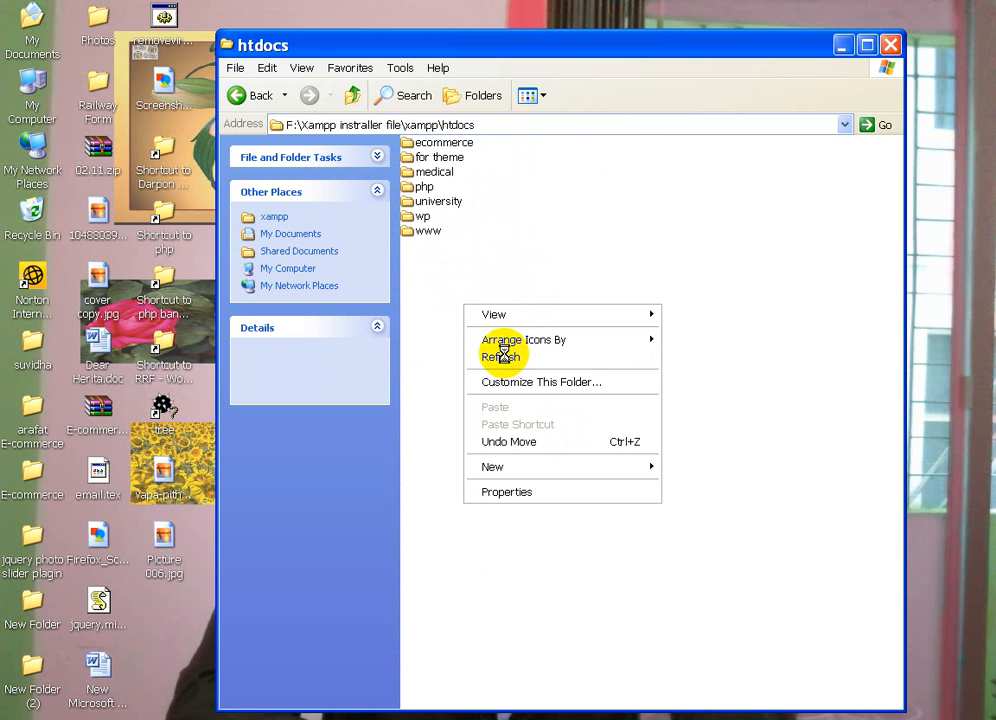
pyautogui.click(509, 358)
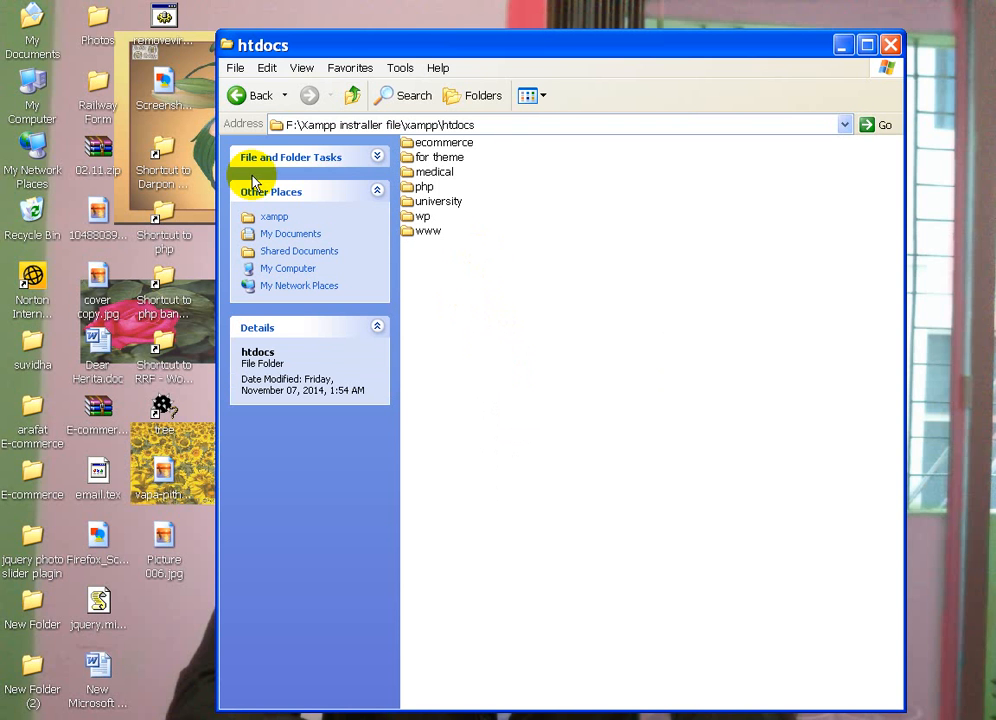
pyautogui.click(429, 233)
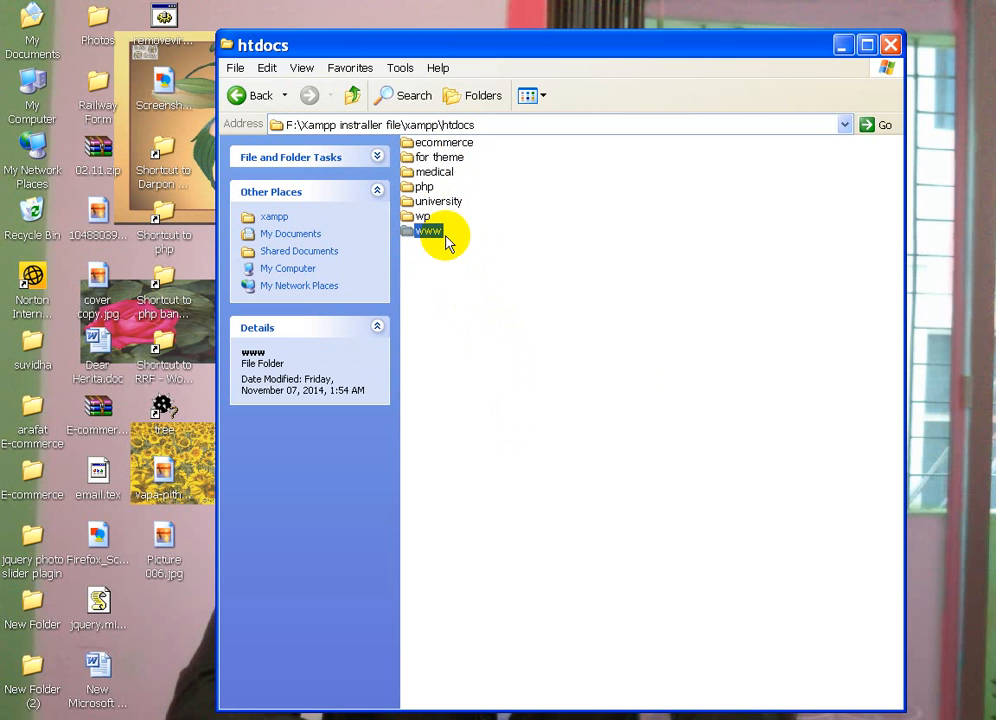
pyautogui.rightClick(456, 287)
pyautogui.click(493, 341)
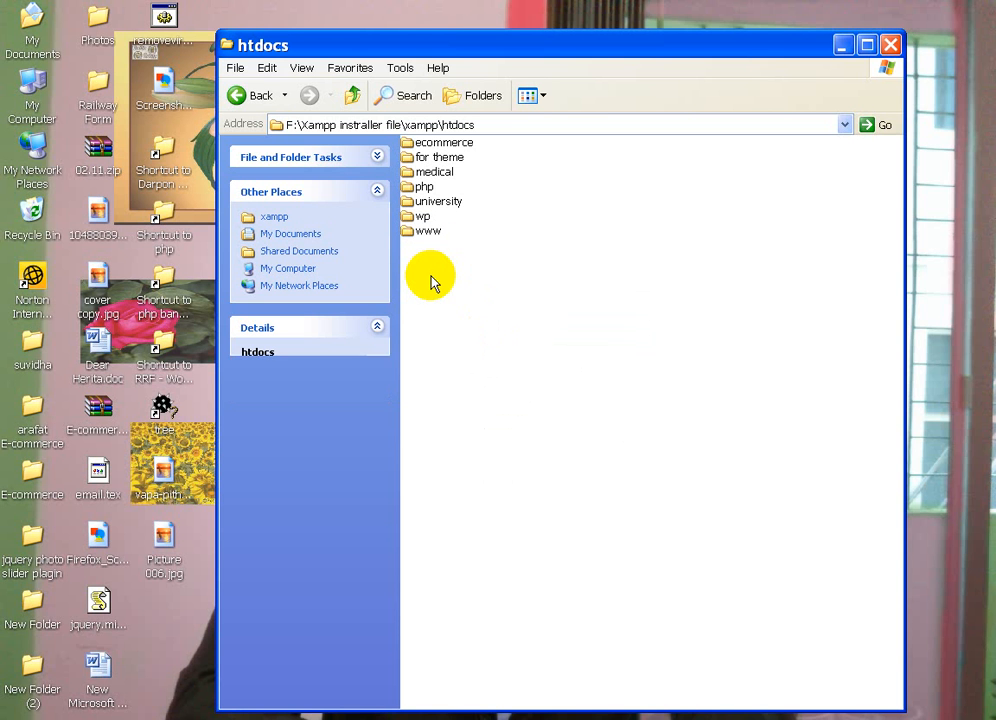
# Step: Create a new folder in htdocs named with the computer owner's first name, and open it
pyautogui.rightClick(427, 270)
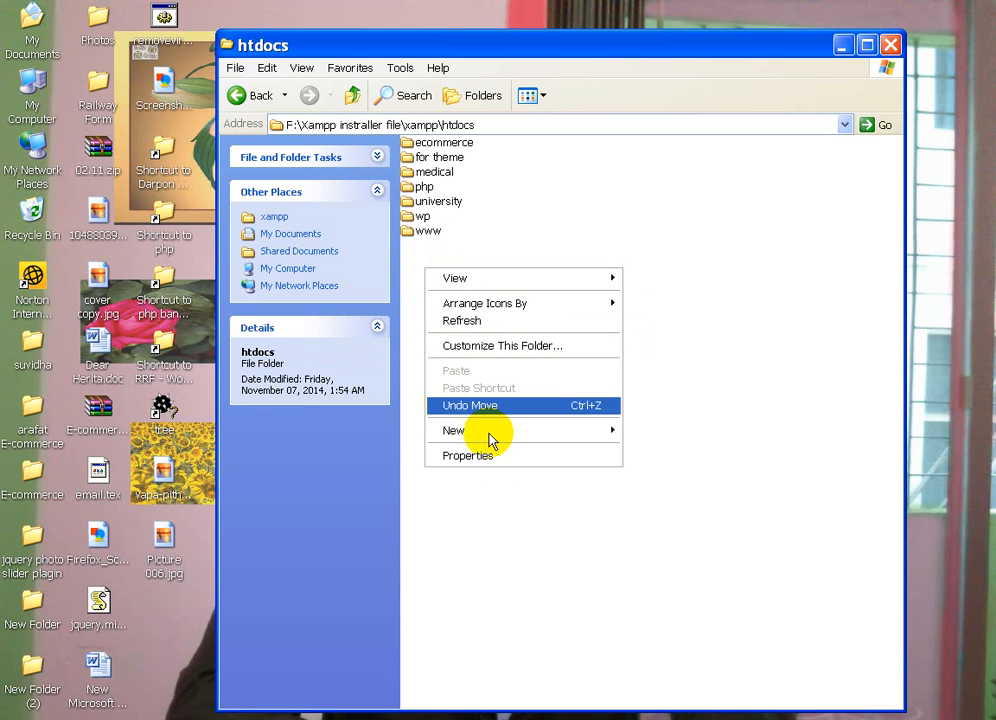
pyautogui.moveTo(563, 432)
pyautogui.click(672, 432)
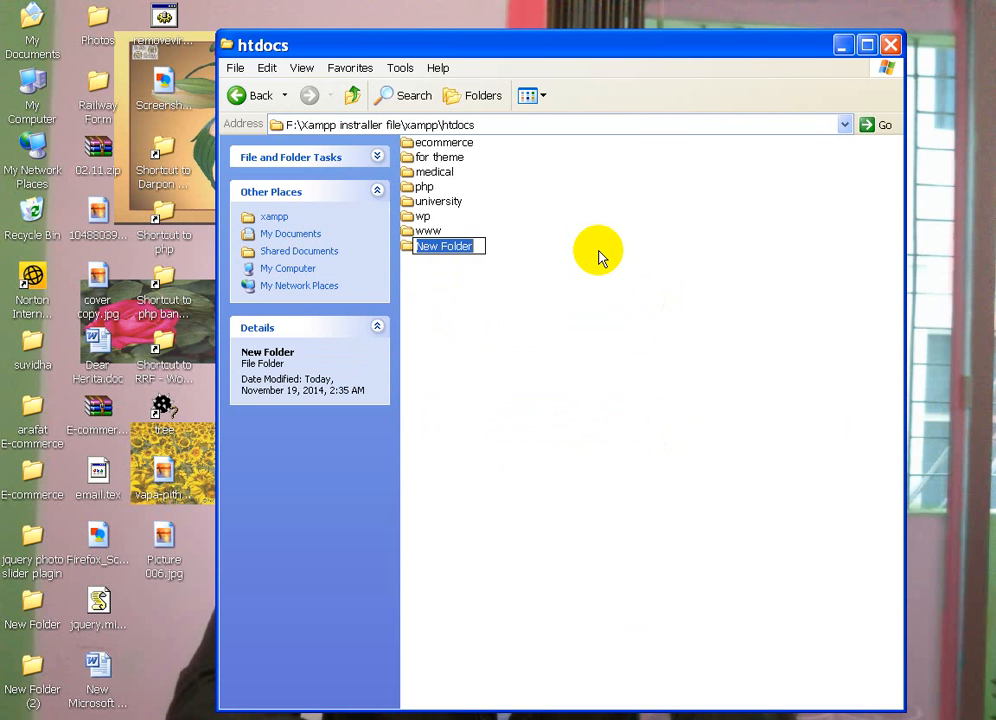
pyautogui.write('sumon')
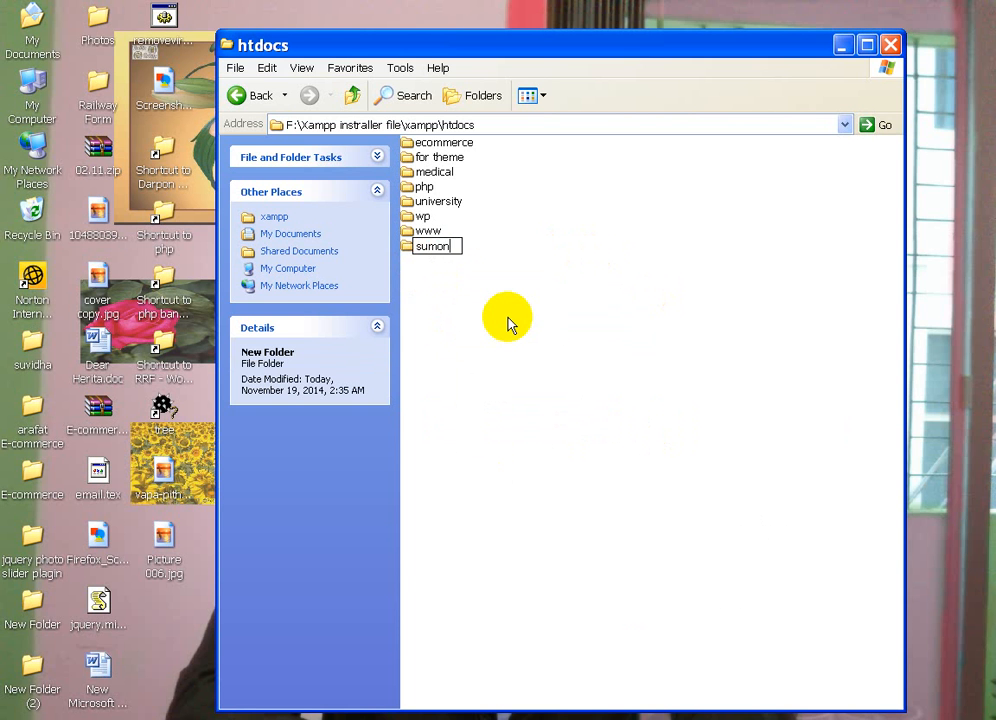
pyautogui.press('Return')
pyautogui.click(482, 296)
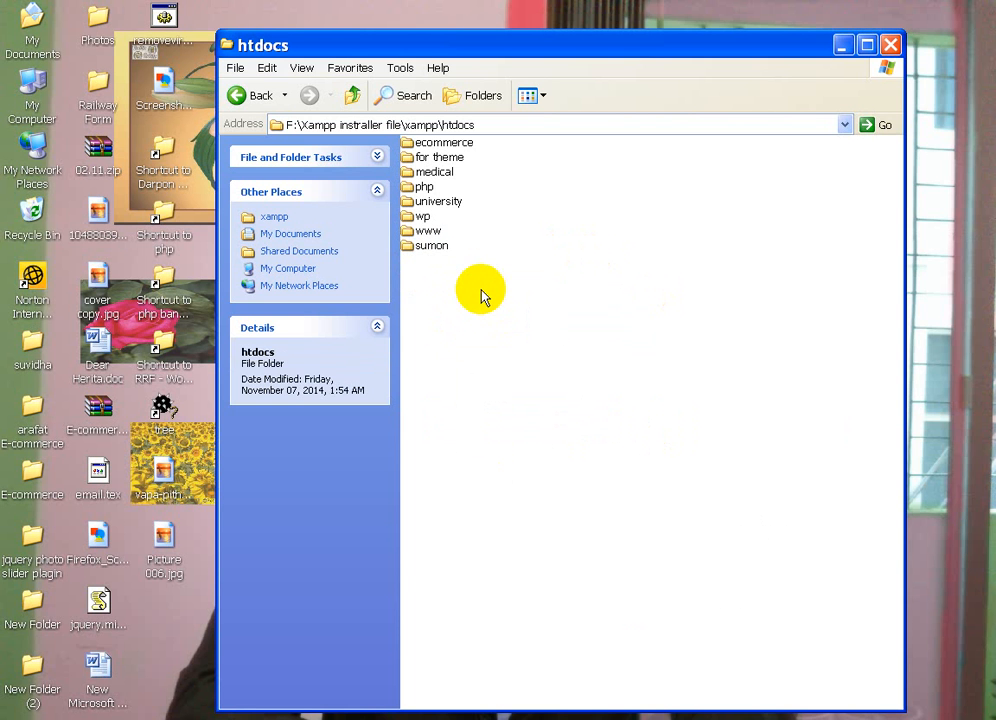
pyautogui.click(425, 247)
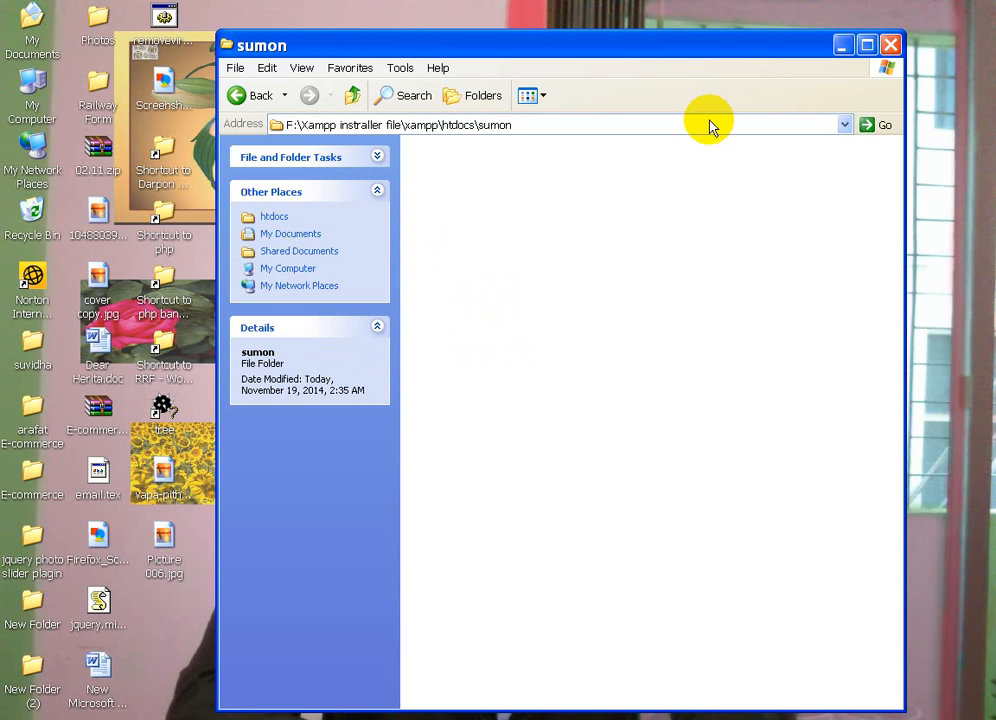
pyautogui.click(700, 240)
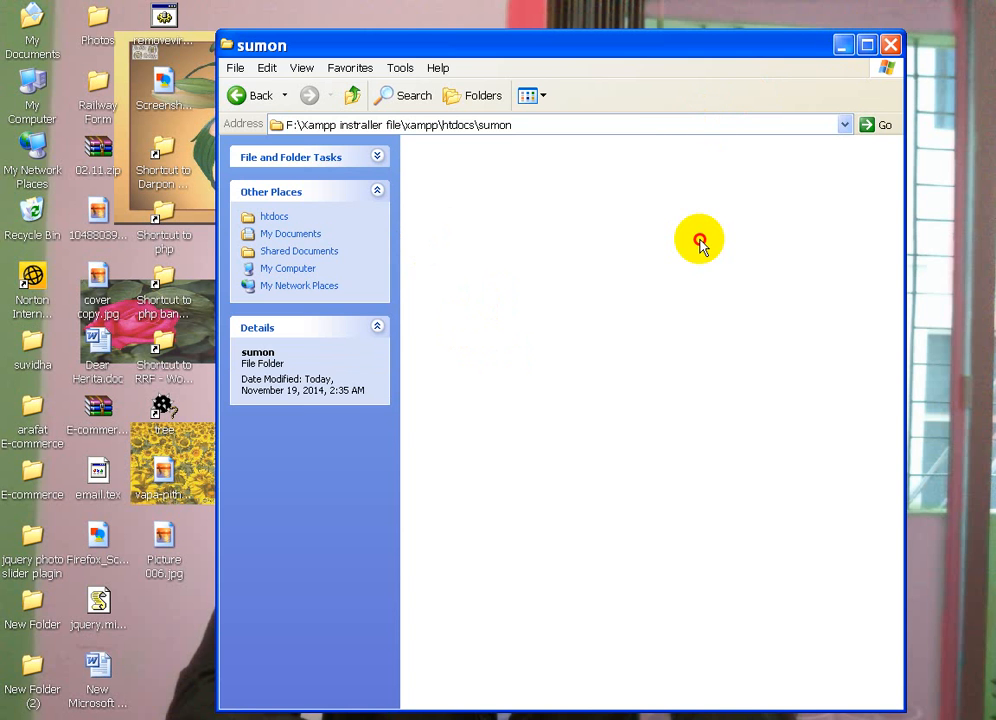
# Step: Switch from the folder window to the browser showing wordpress.org and select the page's address
pyautogui.press('super+d')
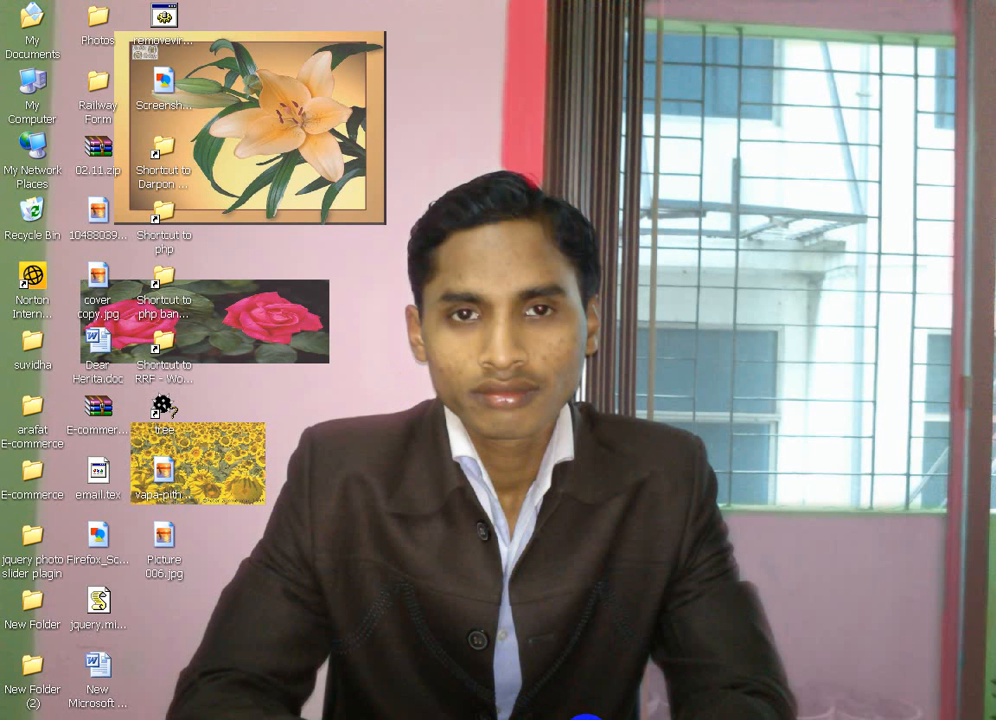
pyautogui.click(344, 393)
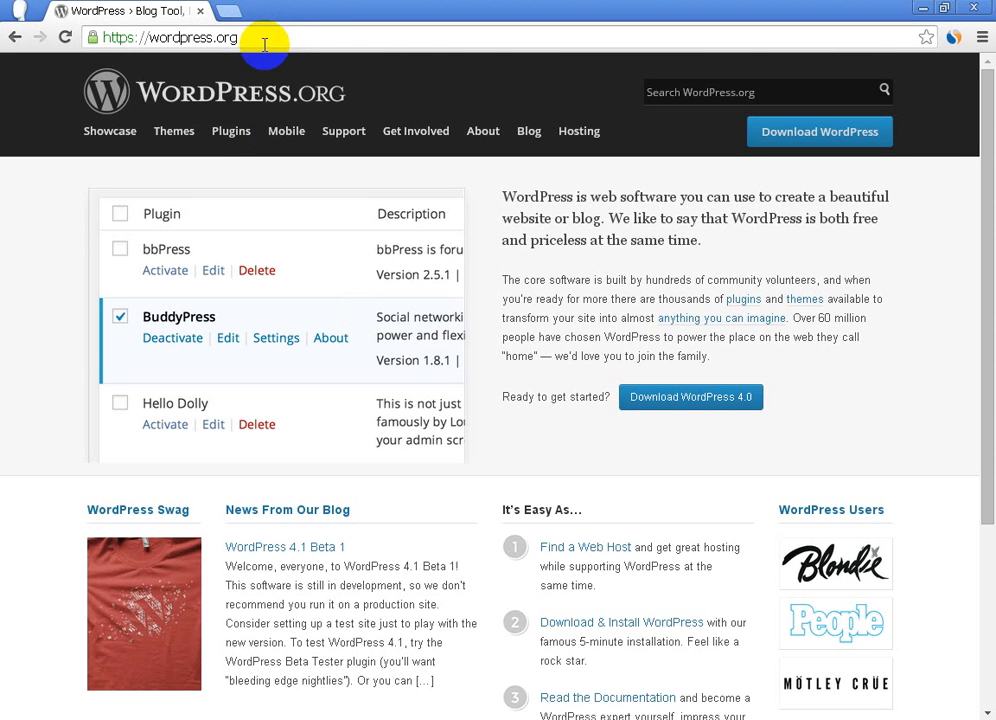
pyautogui.click(264, 37)
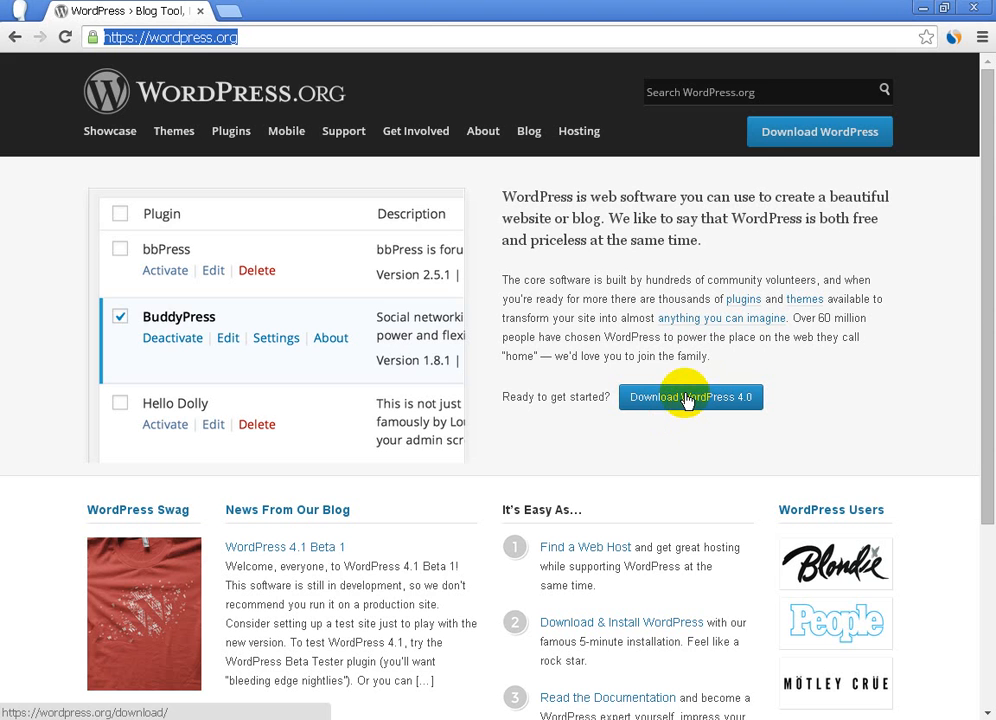
# Step: Minimize the browser and open the Downloads folder inside My Documents from the desktop
pyautogui.click(924, 9)
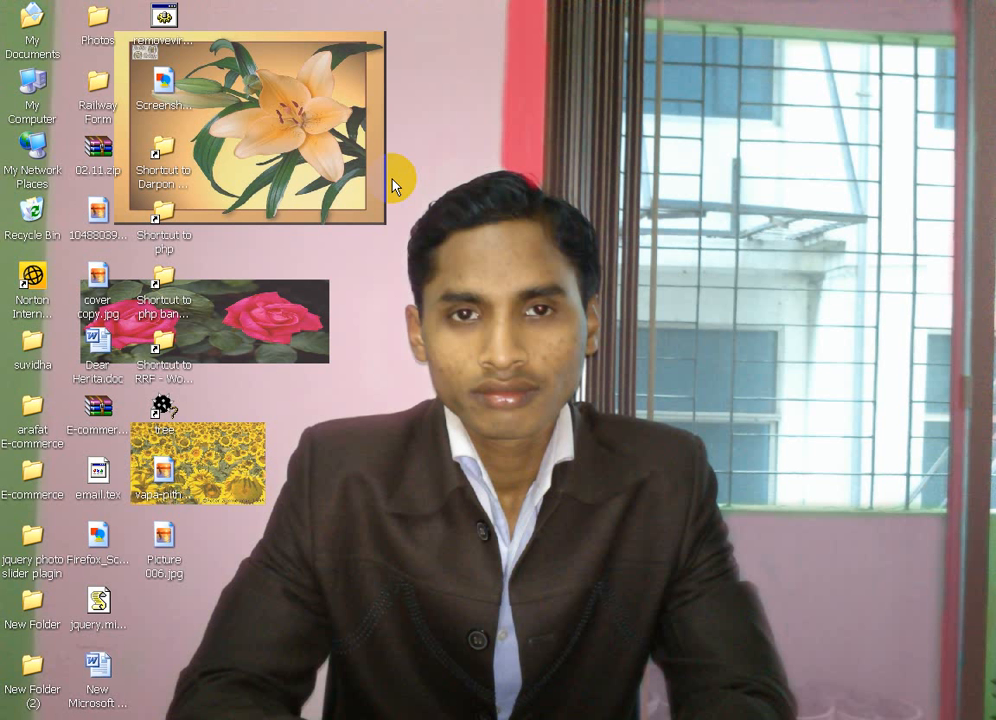
pyautogui.doubleClick(29, 36)
pyautogui.click(227, 207)
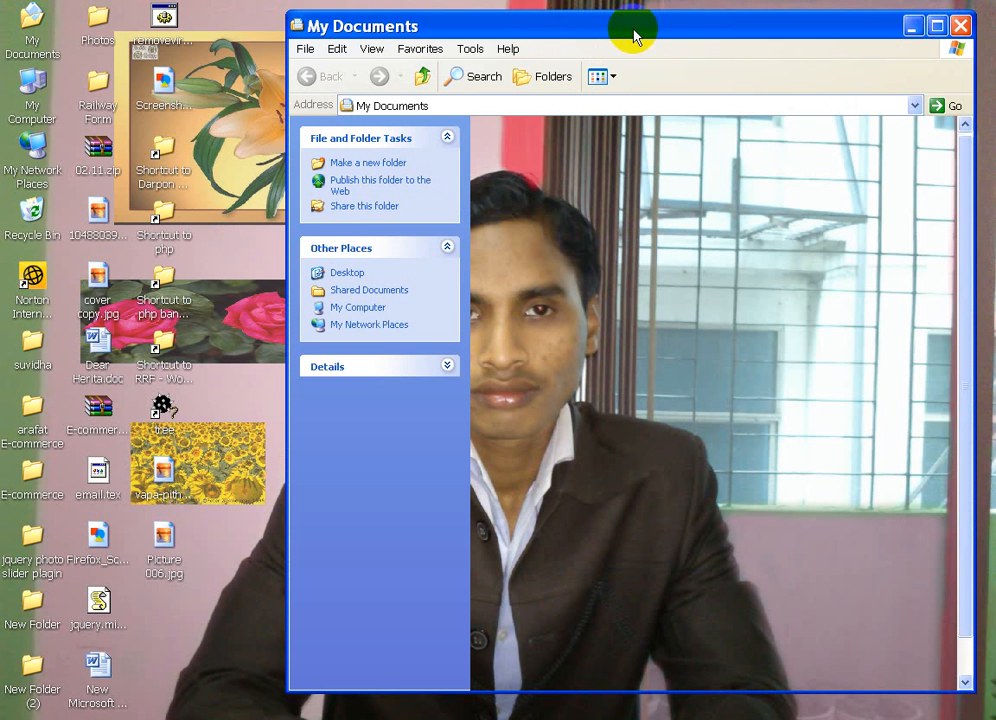
pyautogui.moveTo(634, 27); pyautogui.dragTo(455, 25)
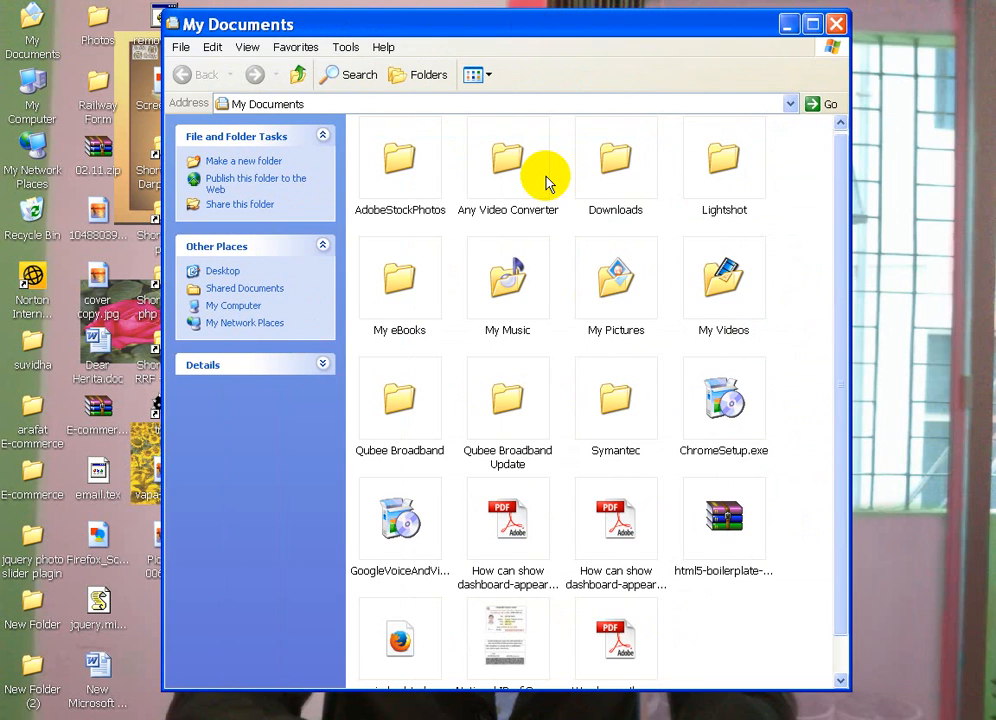
pyautogui.click(612, 185)
pyautogui.doubleClick(612, 185)
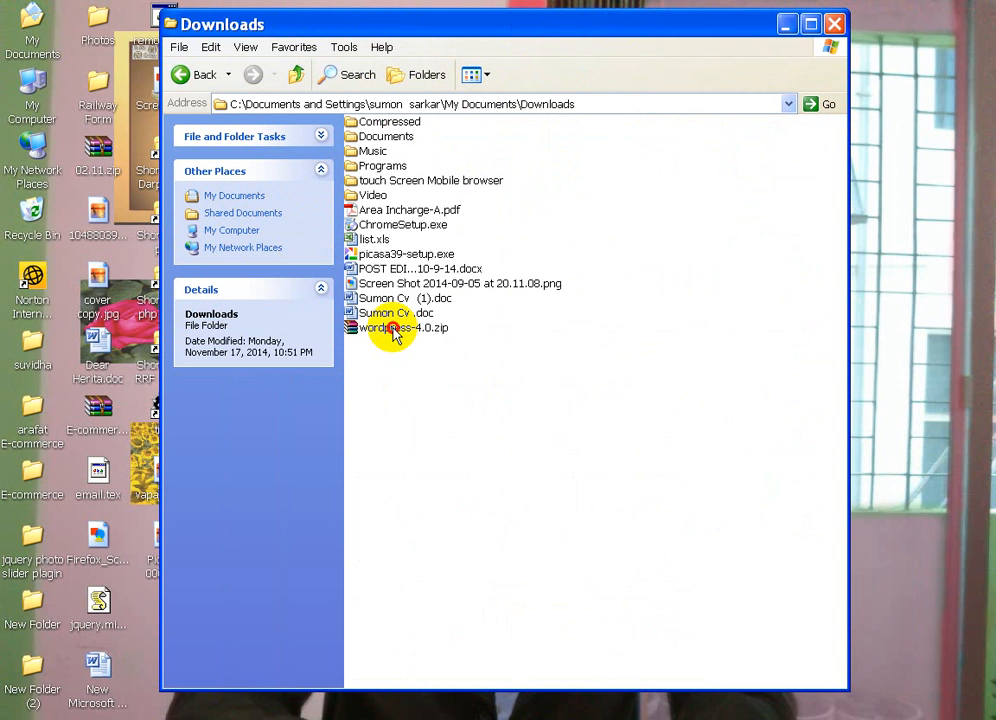
# Step: Open the wordpress-4.0.zip archive in WinRAR and enter the wordpress folder inside it
pyautogui.click(395, 330)
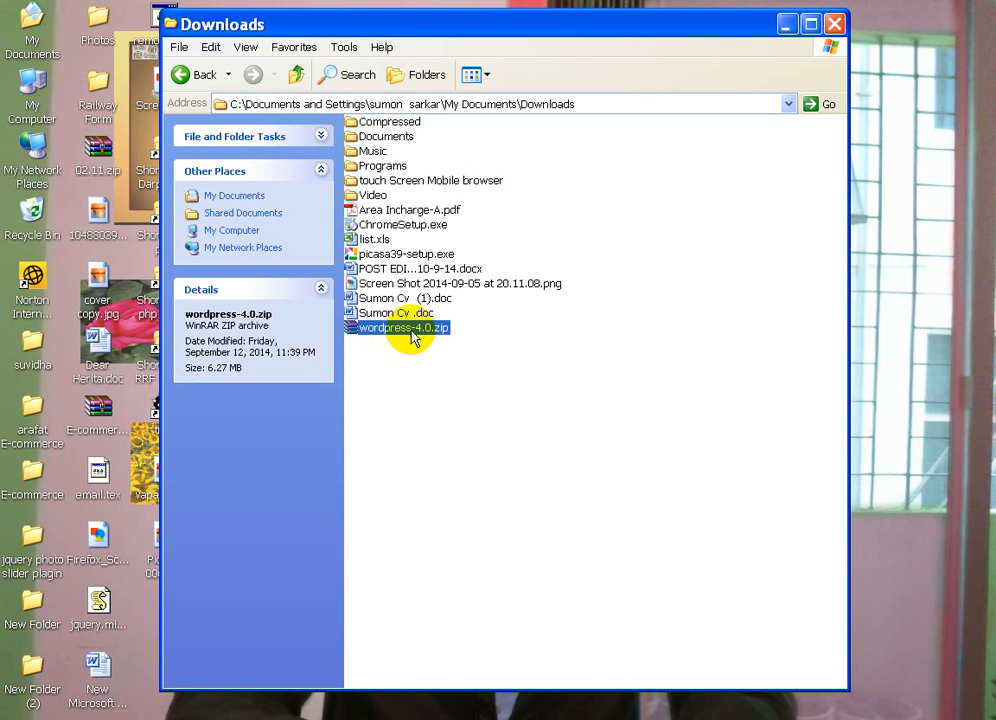
pyautogui.doubleClick(412, 331)
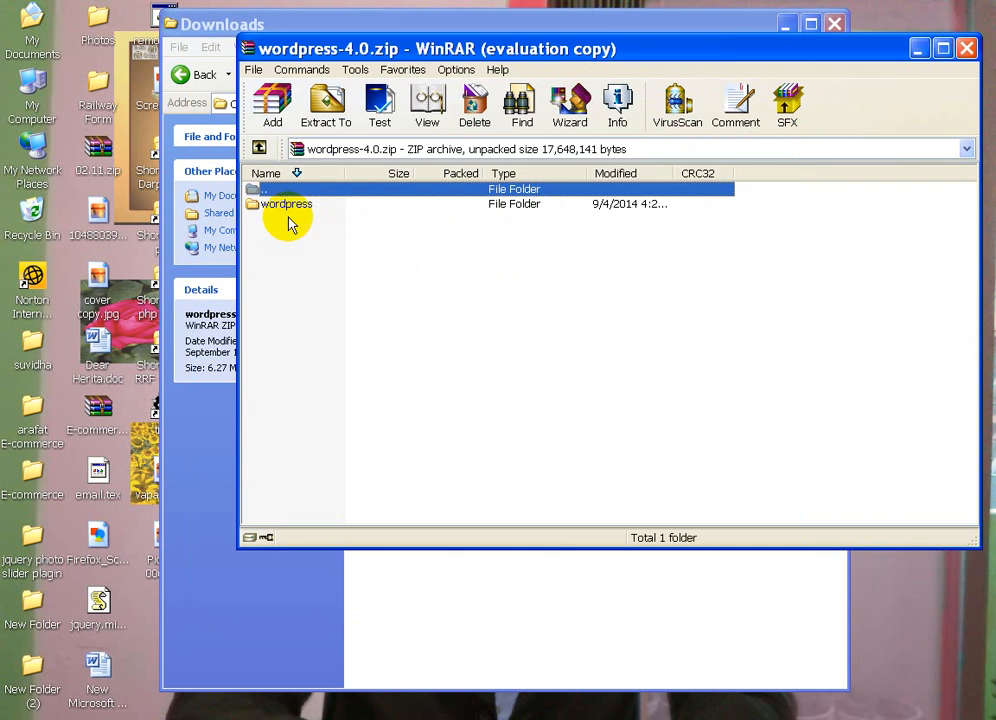
pyautogui.click(279, 205)
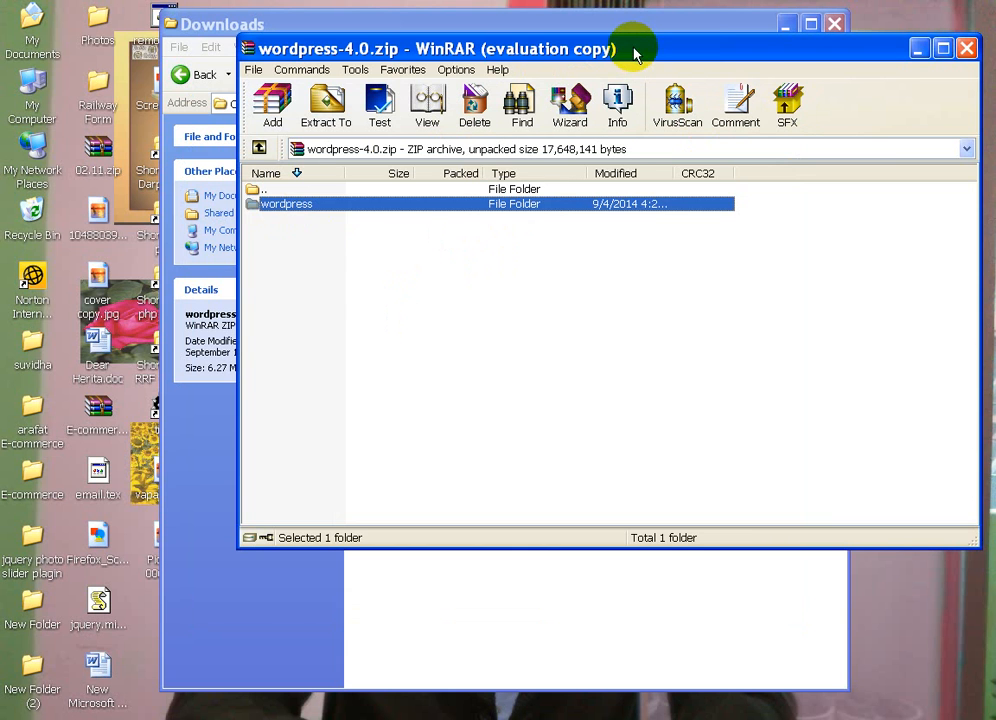
pyautogui.moveTo(625, 49); pyautogui.dragTo(283, 63)
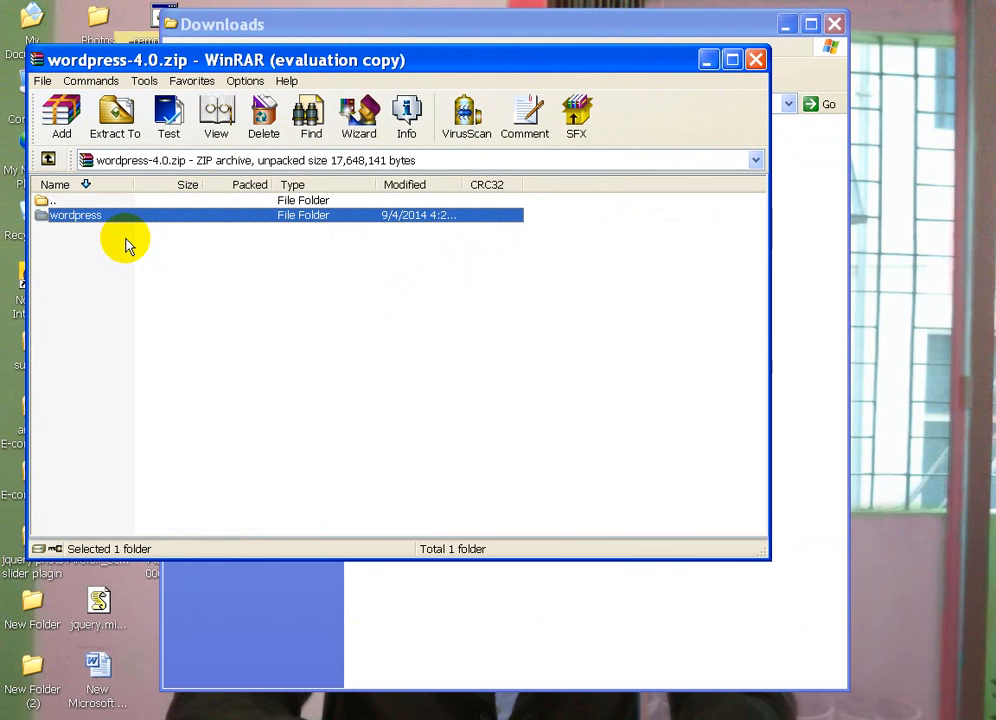
pyautogui.doubleClick(78, 218)
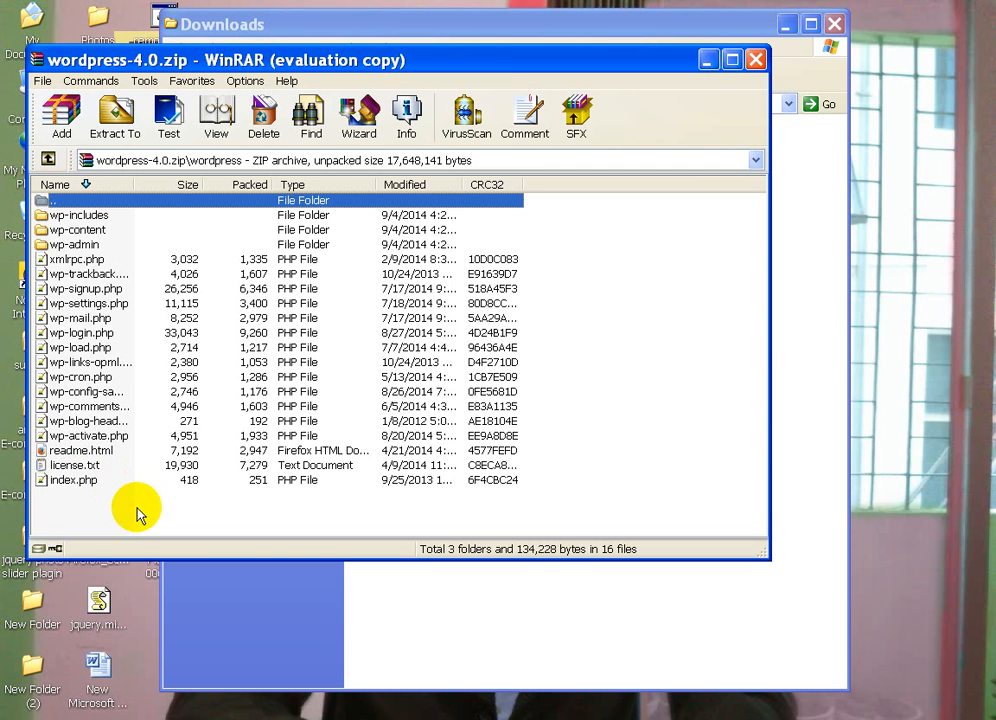
# Step: Extract all files and folders of the archive's wordpress folder into the new site folder in htdocs
pyautogui.moveTo(136, 505); pyautogui.dragTo(49, 220)
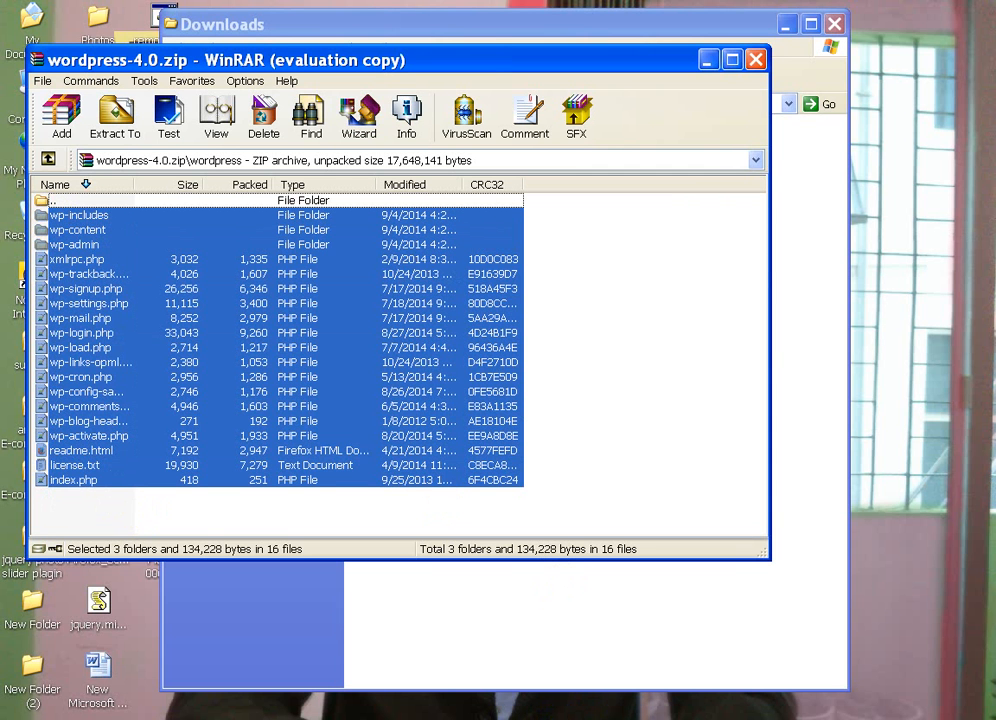
pyautogui.click(617, 716)
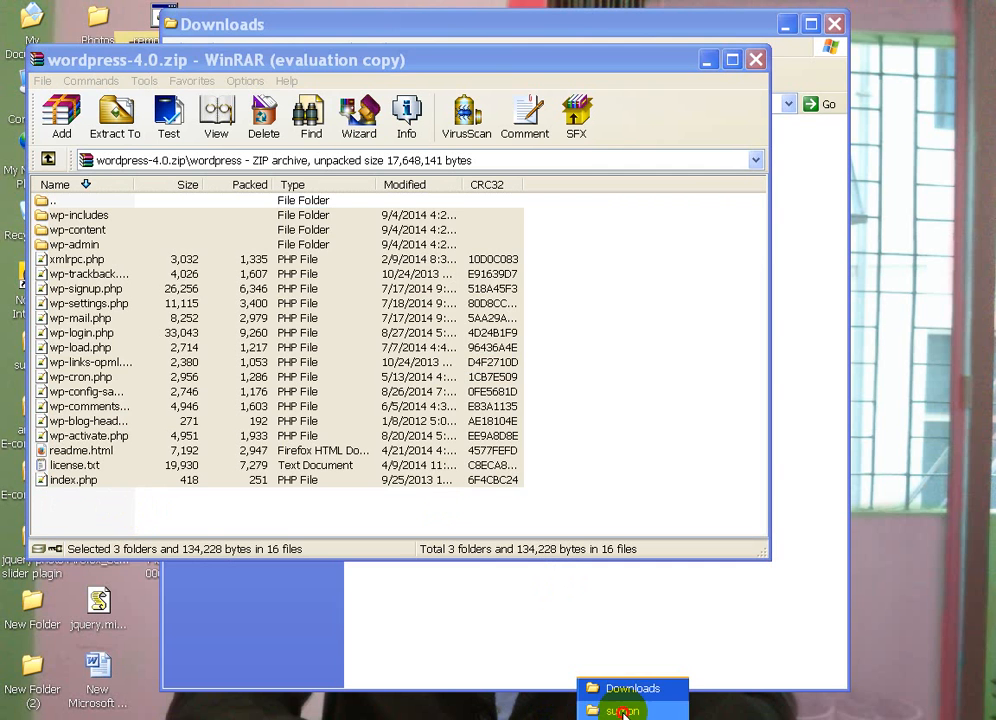
pyautogui.click(600, 707)
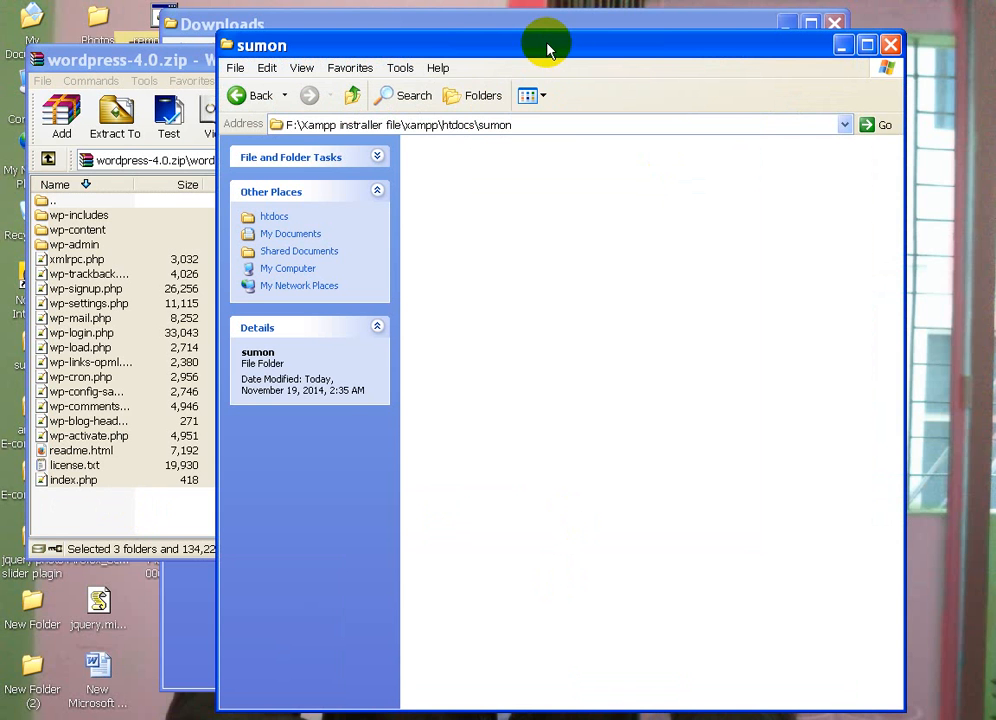
pyautogui.moveTo(548, 44); pyautogui.dragTo(898, 39)
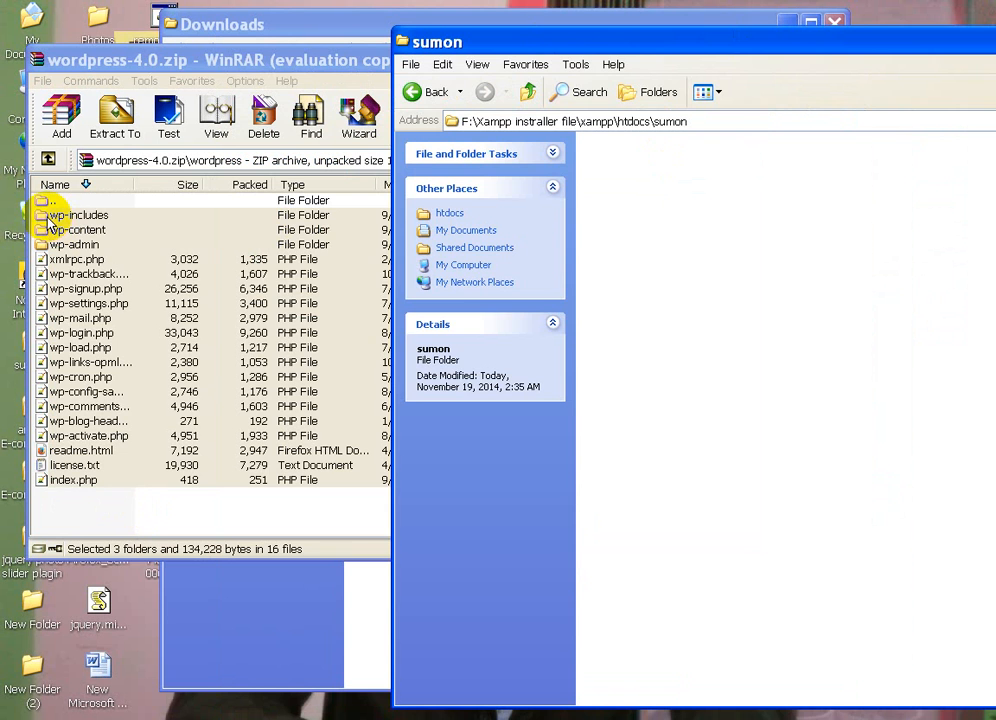
pyautogui.moveTo(52, 217); pyautogui.dragTo(885, 351)
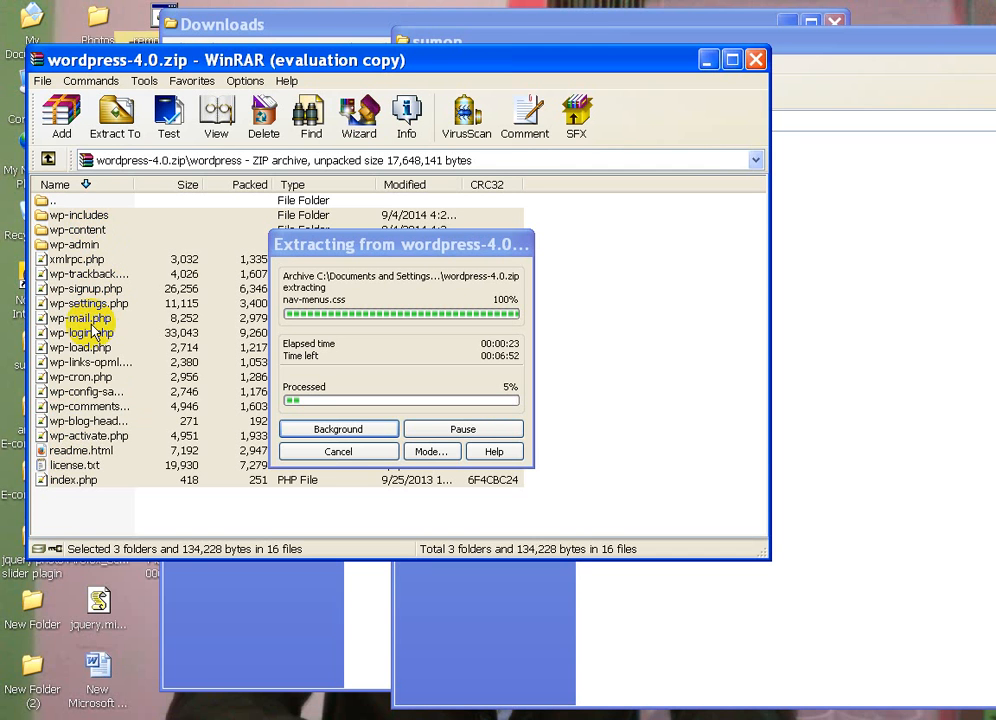
# Step: Minimize the WinRAR window during the extraction and close the Downloads folder window
pyautogui.click(706, 62)
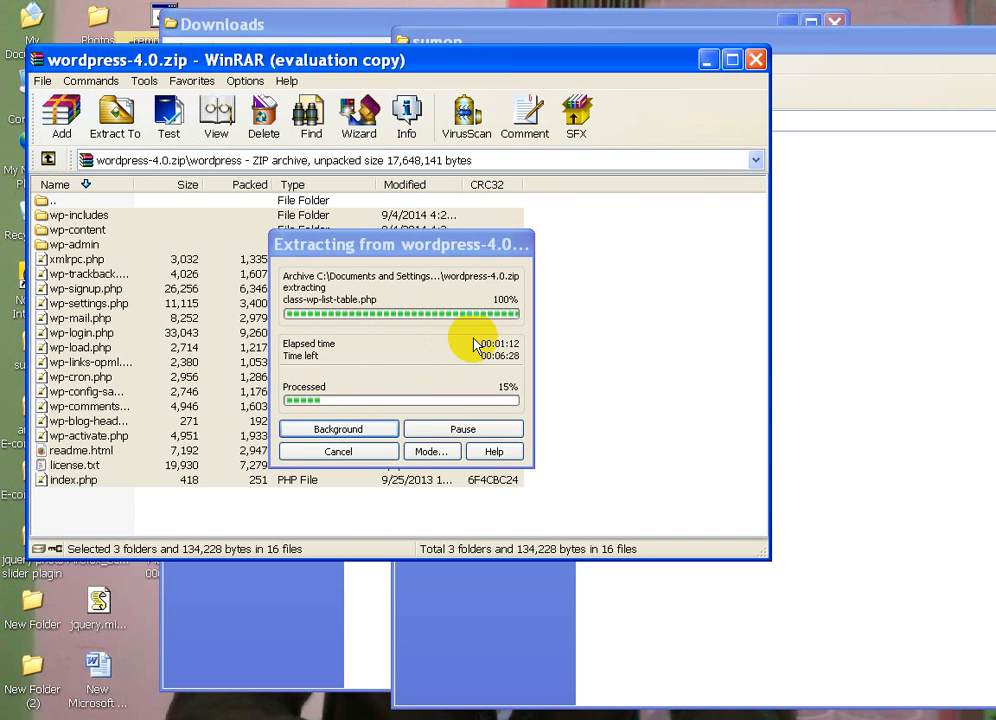
pyautogui.click(709, 64)
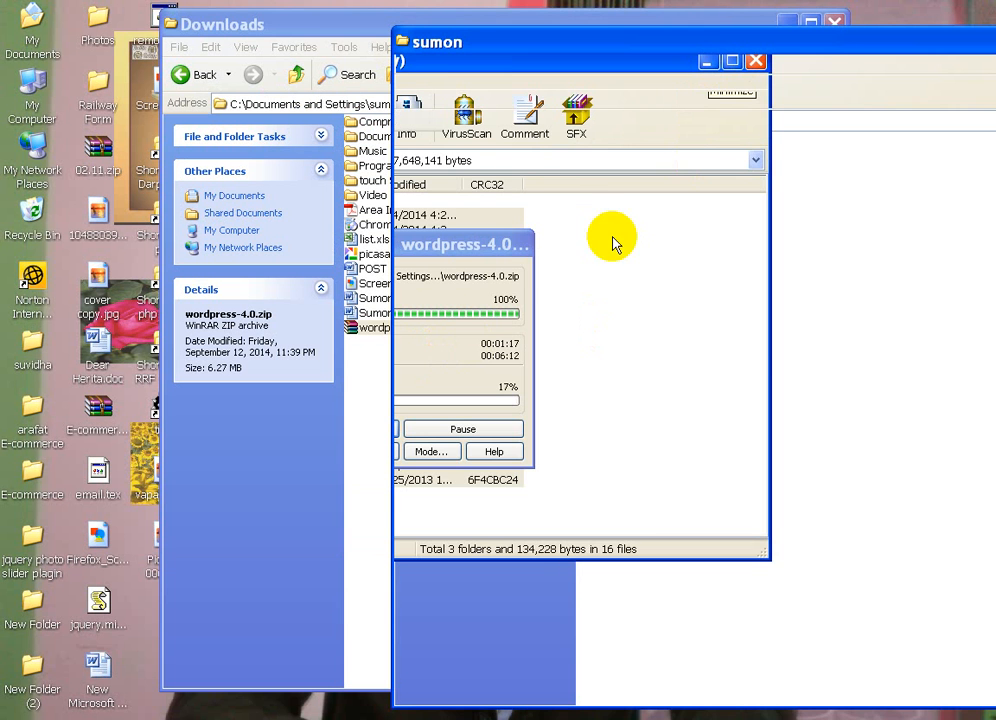
pyautogui.click(689, 19)
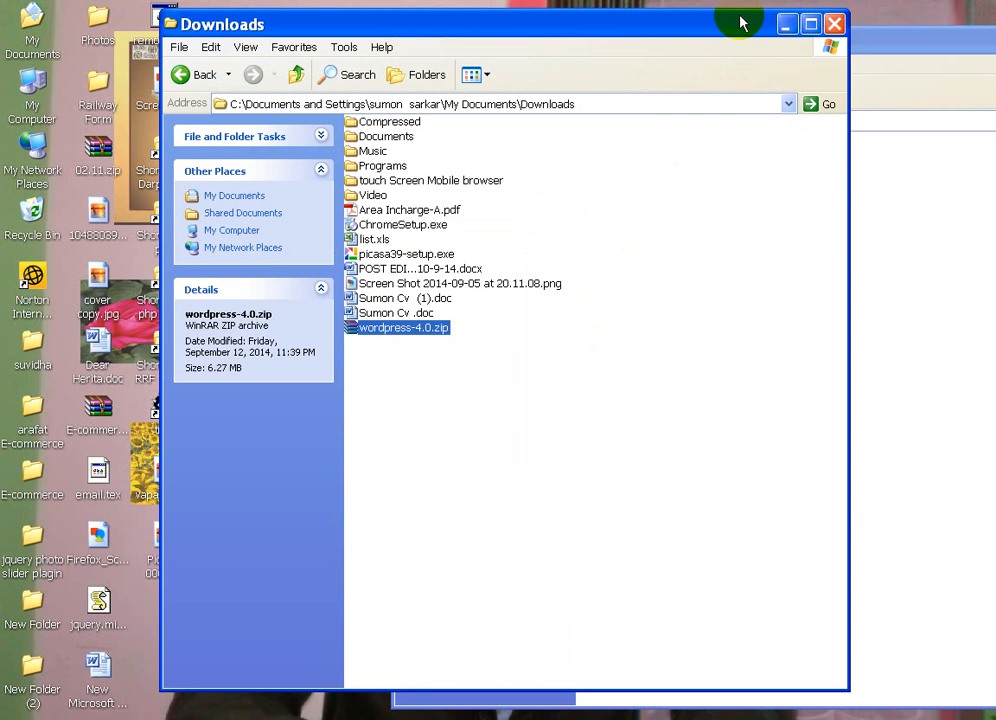
pyautogui.click(836, 24)
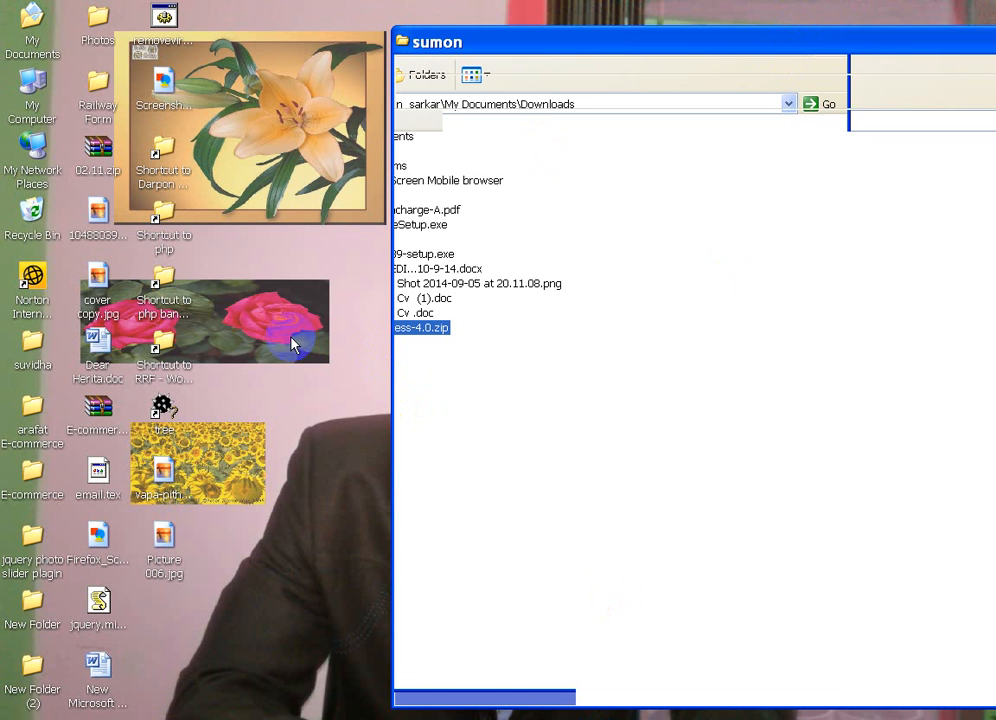
pyautogui.rightClick(263, 256)
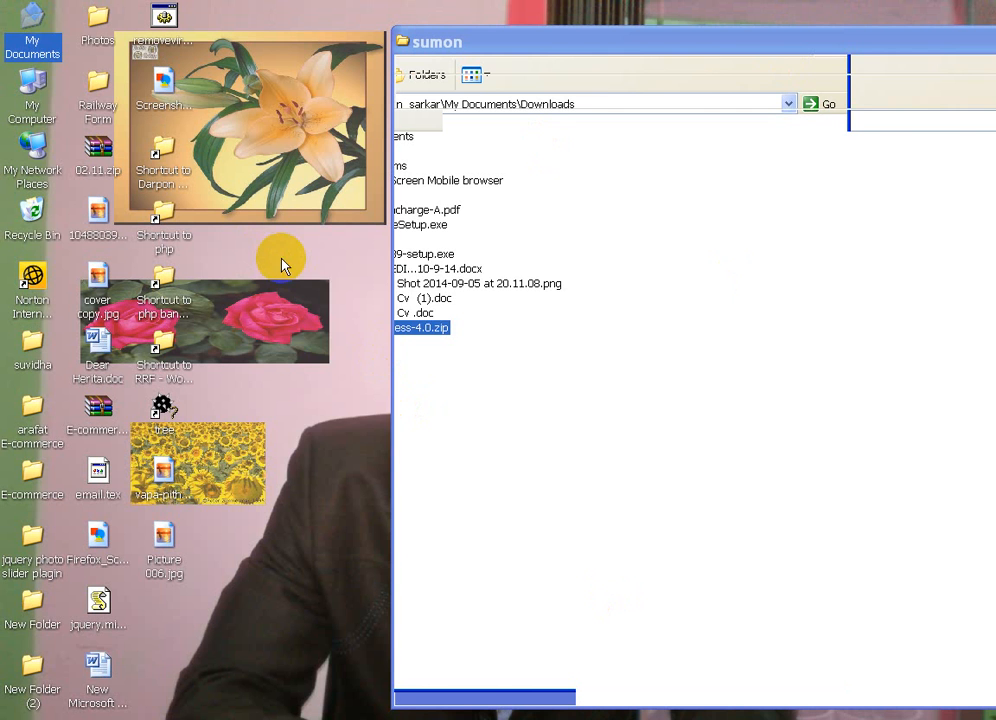
pyautogui.rightClick(283, 265)
pyautogui.click(300, 279)
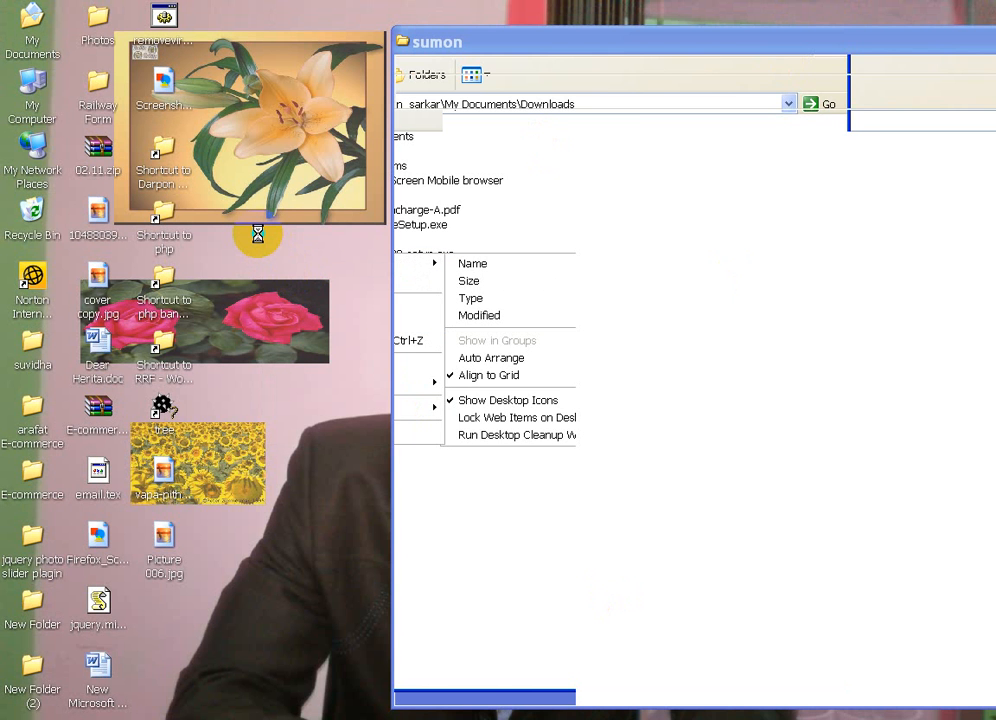
pyautogui.rightClick(259, 235)
pyautogui.click(296, 264)
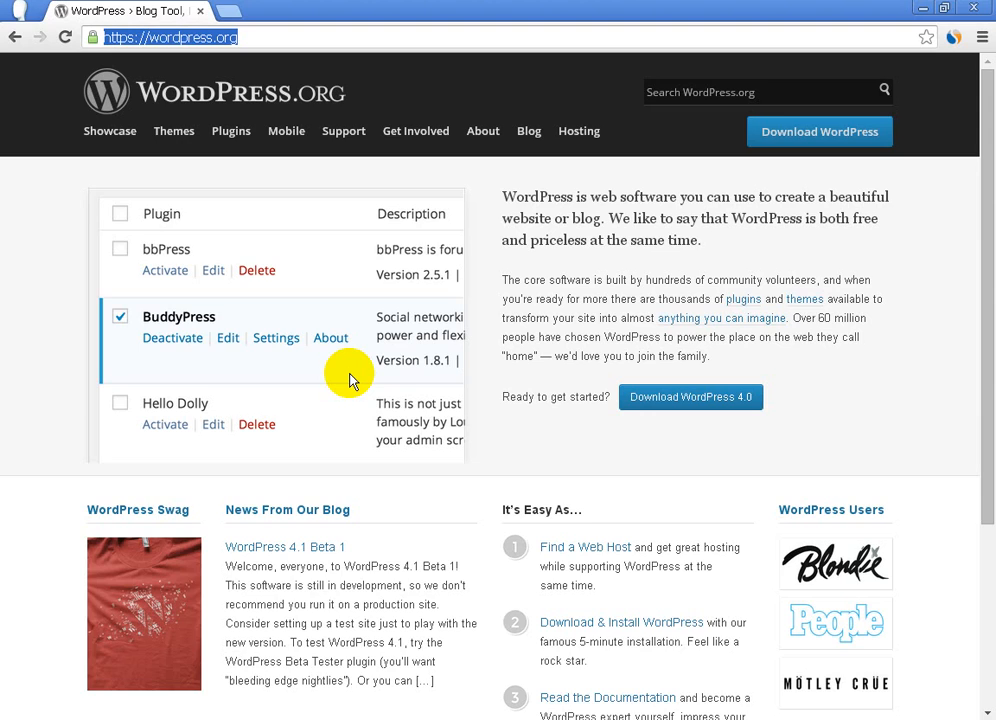
# Step: Switch to the browser and load localhost/phpmyadmin in a new tab
pyautogui.click(236, 12)
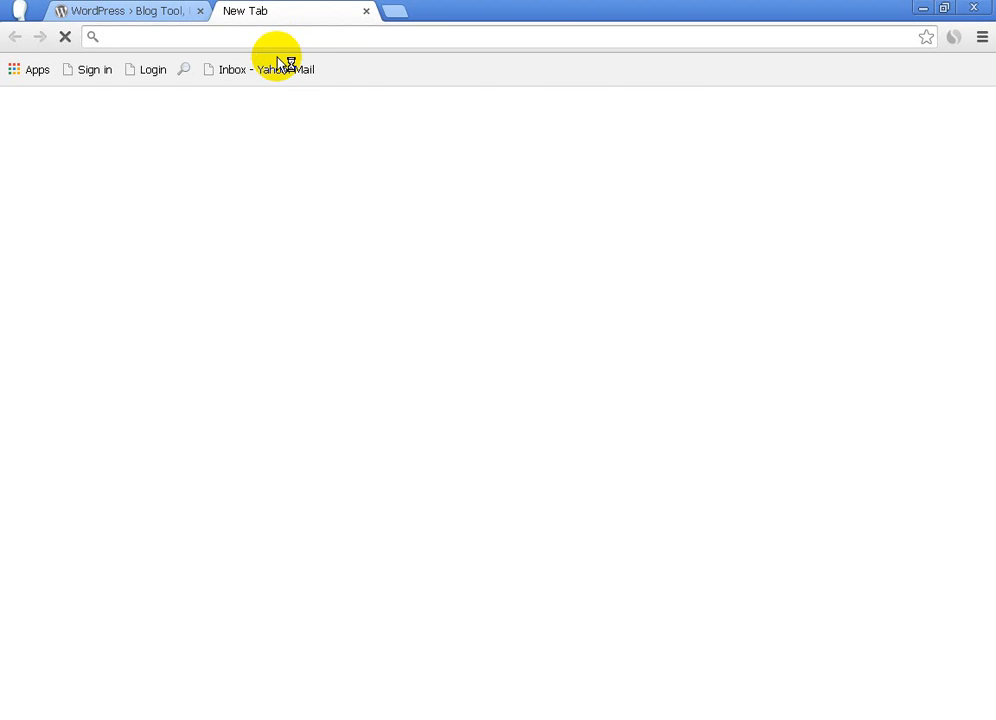
pyautogui.write('local')
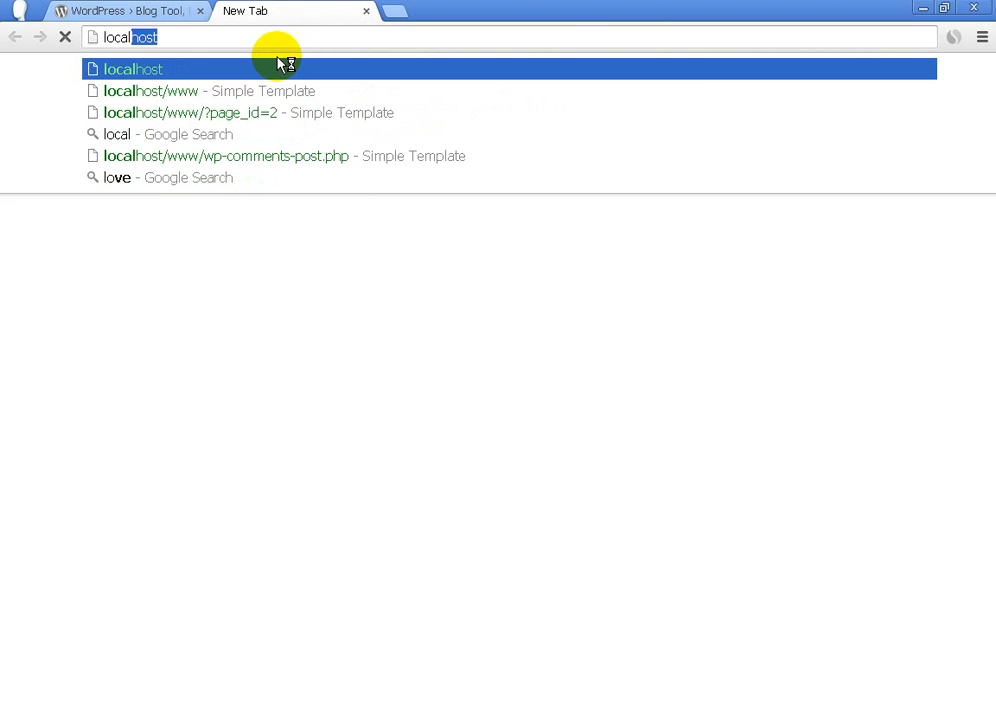
pyautogui.press('BackSpace')
pyautogui.write('hos')
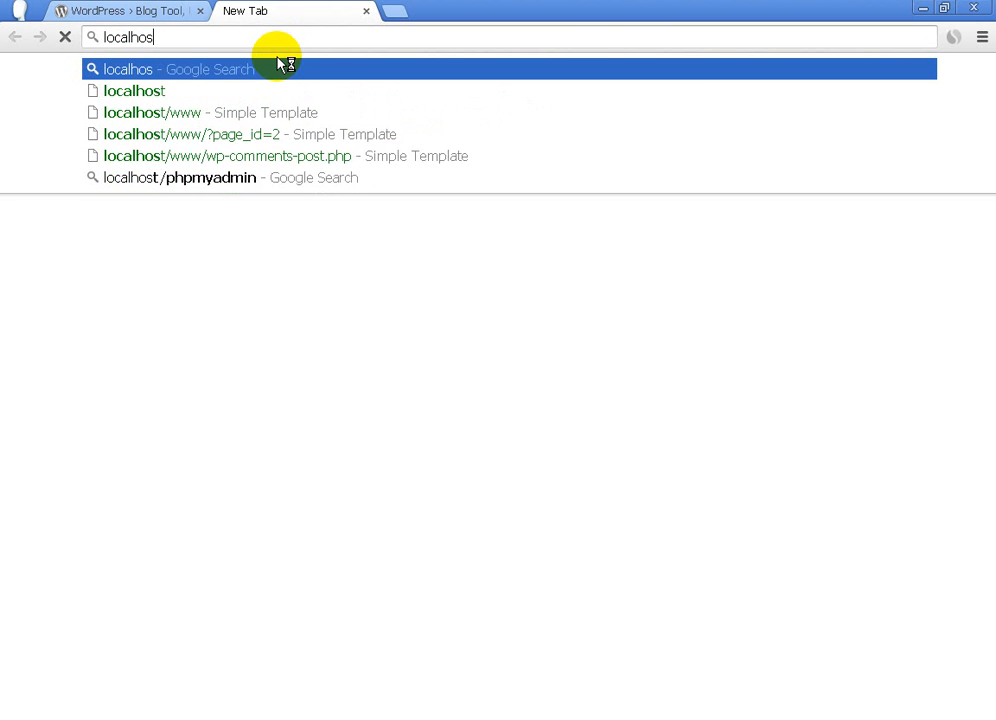
pyautogui.write('t/')
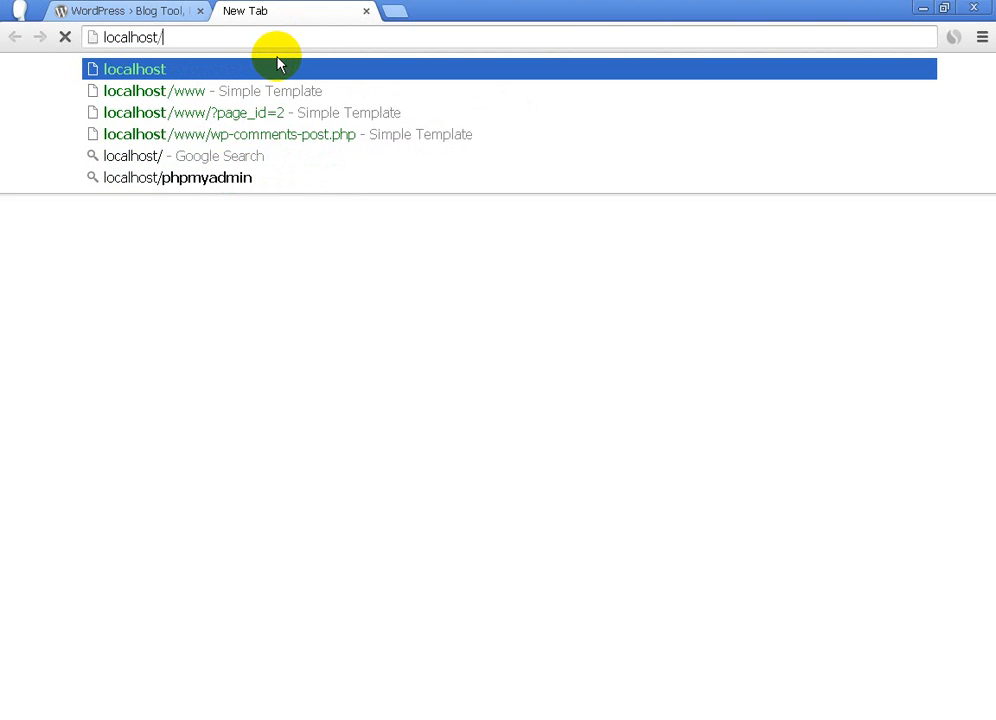
pyautogui.write('p')
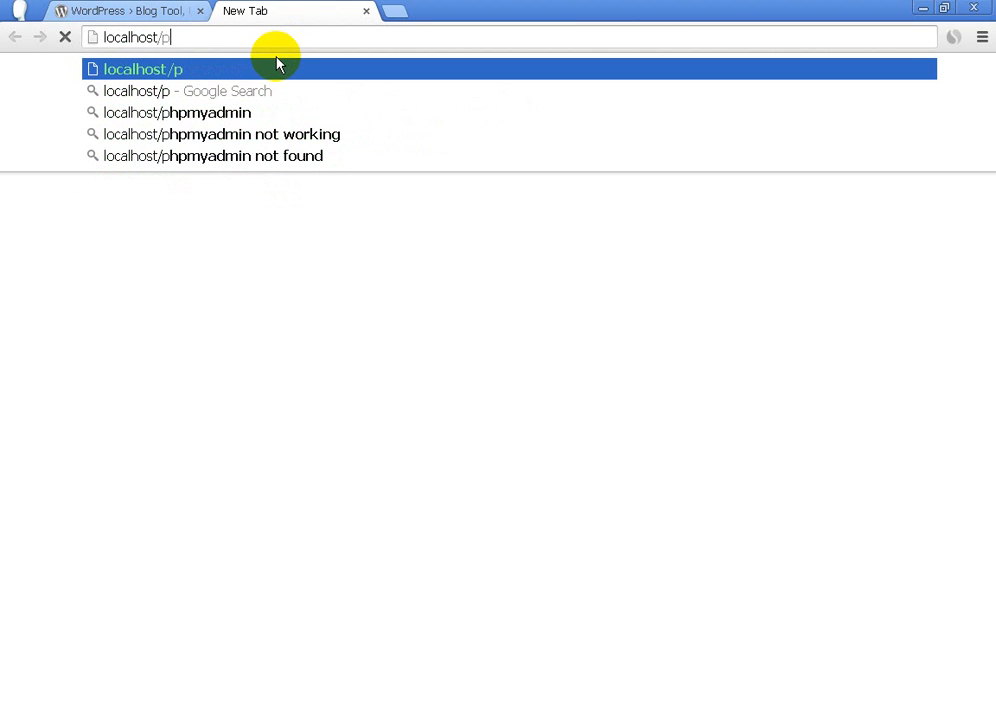
pyautogui.write('hpmya')
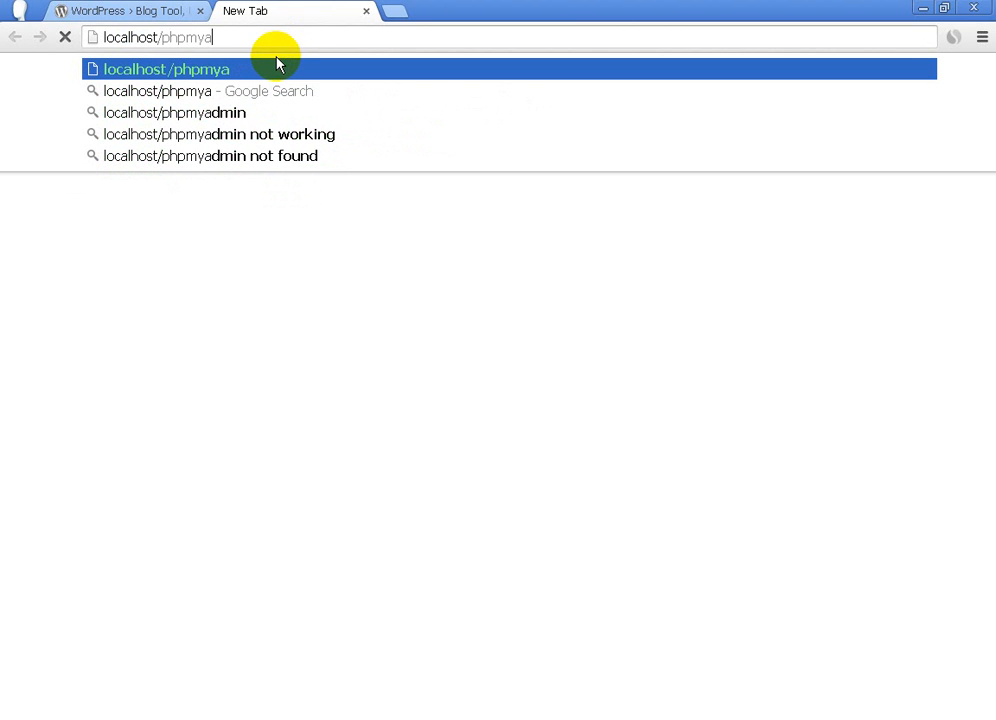
pyautogui.write('dmin')
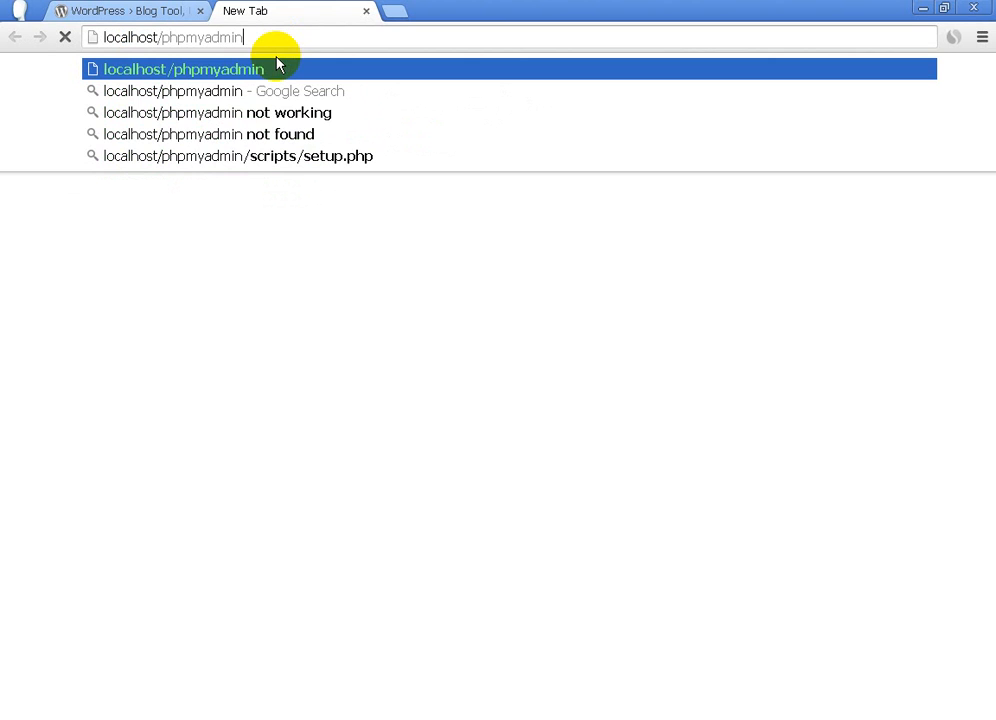
pyautogui.press('Return')
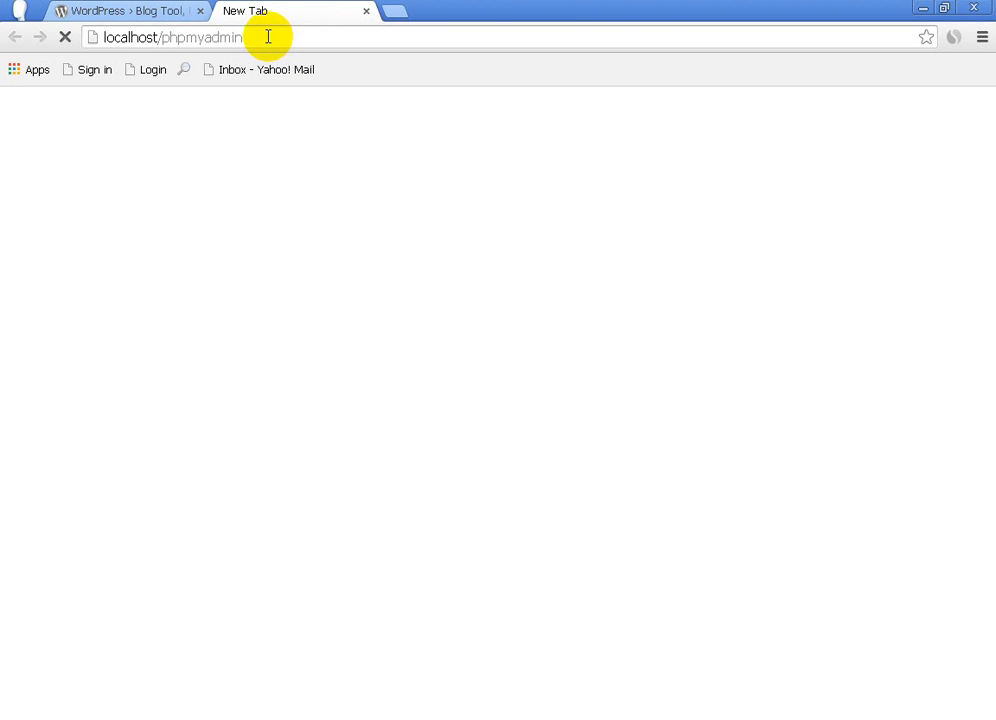
# Step: Load the blank localhost/phpmyadmin/ page again from its address
pyautogui.click(268, 37)
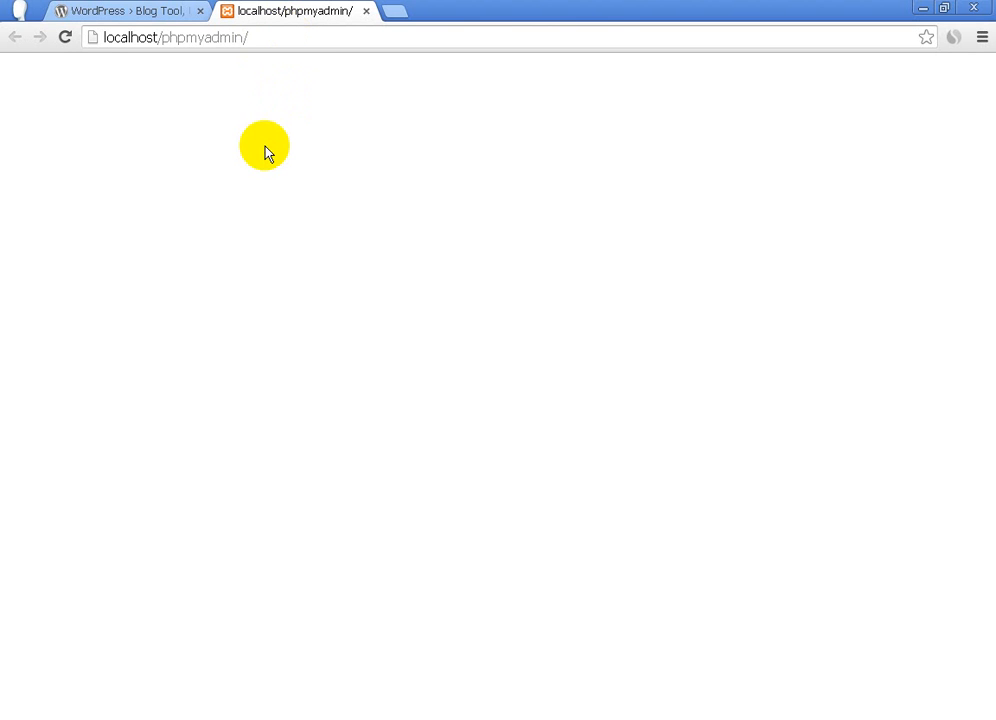
pyautogui.click(270, 38)
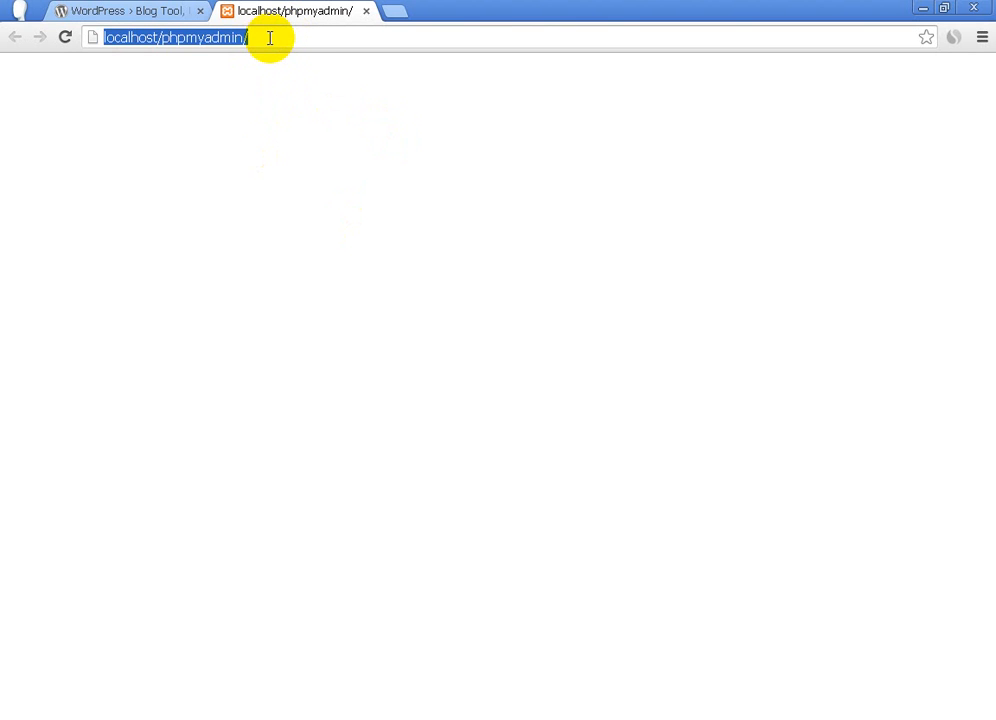
pyautogui.press('Return')
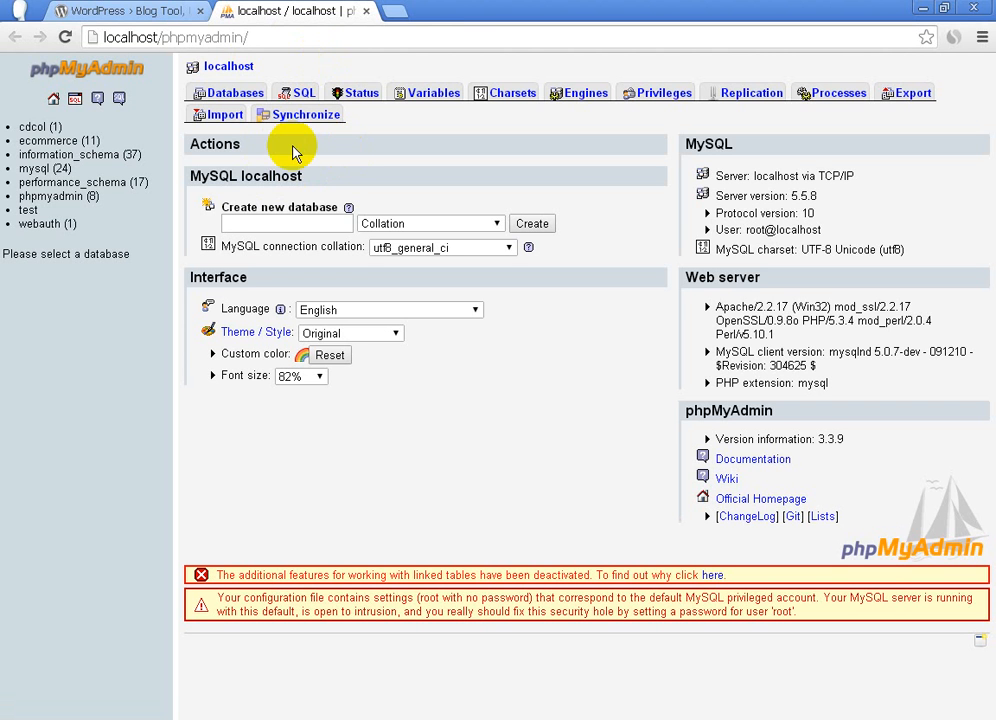
# Step: Create a new phpMyAdmin database with the same name as the site folder in htdocs, leaving the collation unset
pyautogui.click(227, 96)
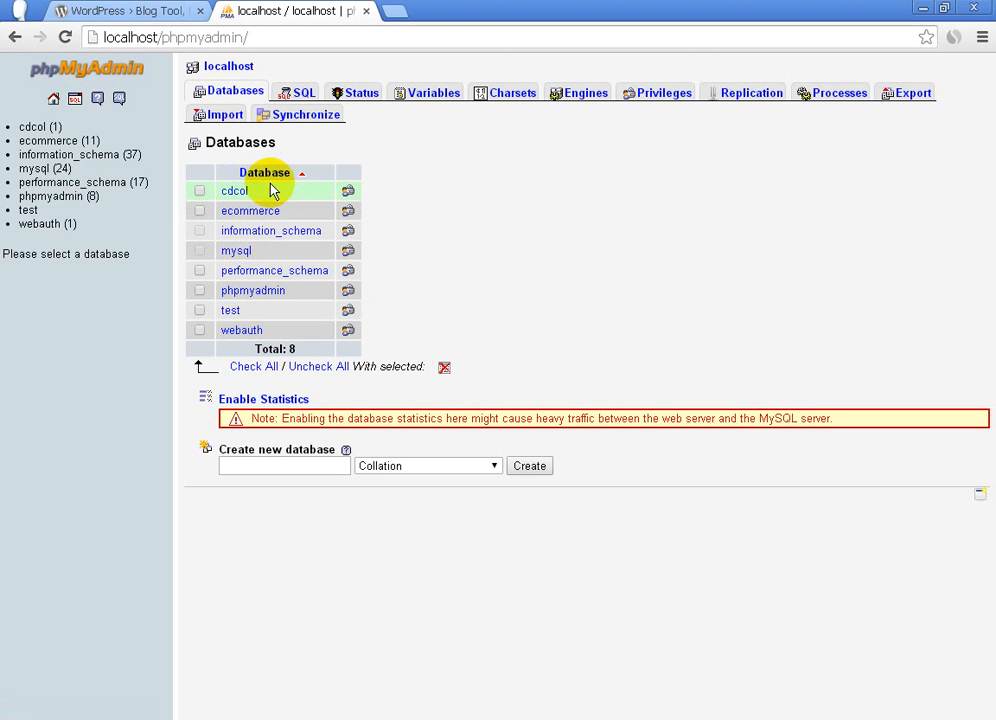
pyautogui.click(260, 462)
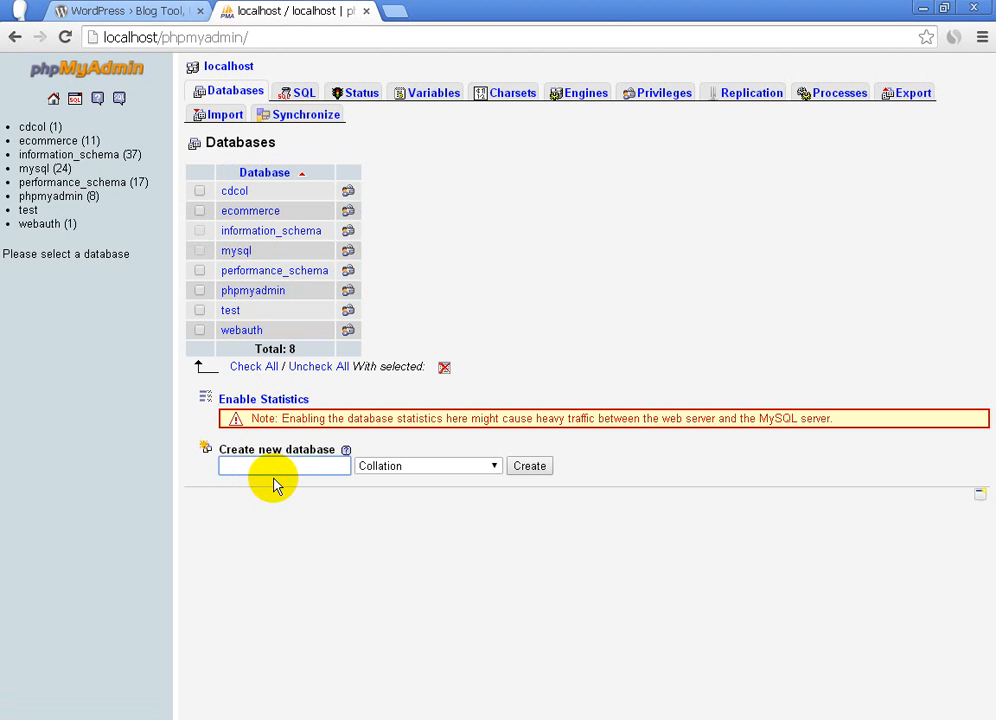
pyautogui.write('sumon')
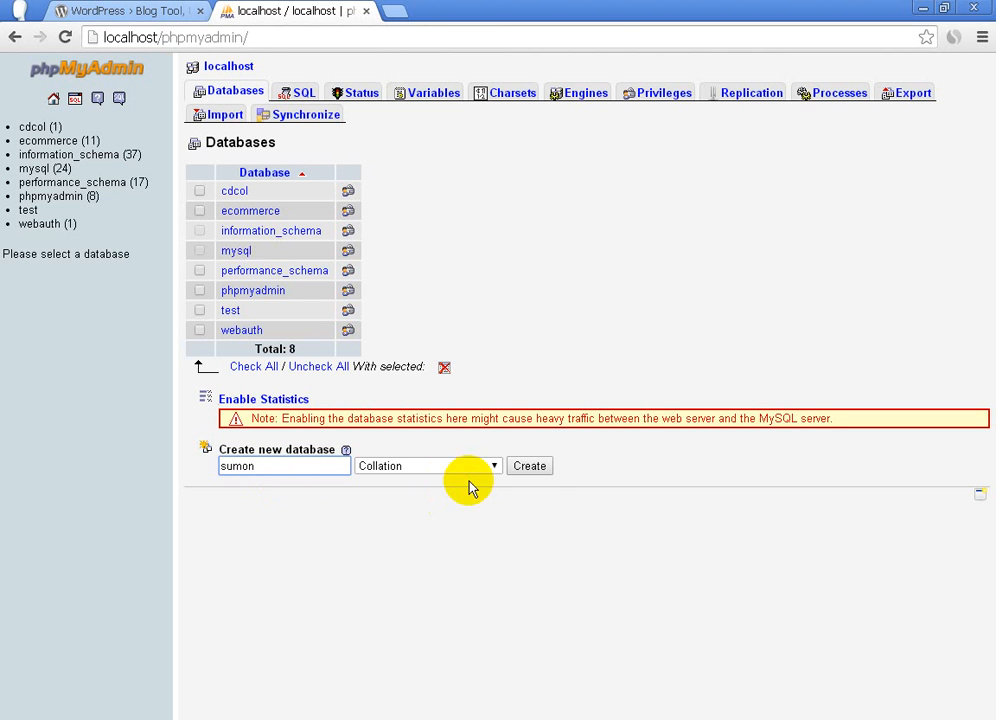
pyautogui.click(530, 468)
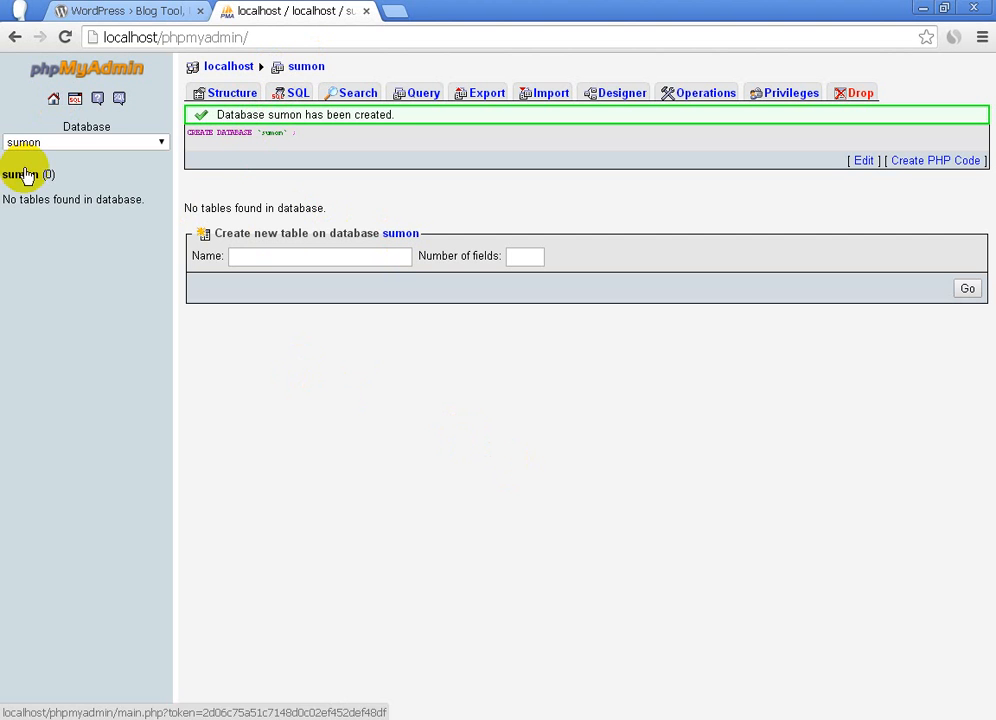
# Step: Look for the new database in the database list and check the progress of the WinRAR extraction
pyautogui.click(125, 145)
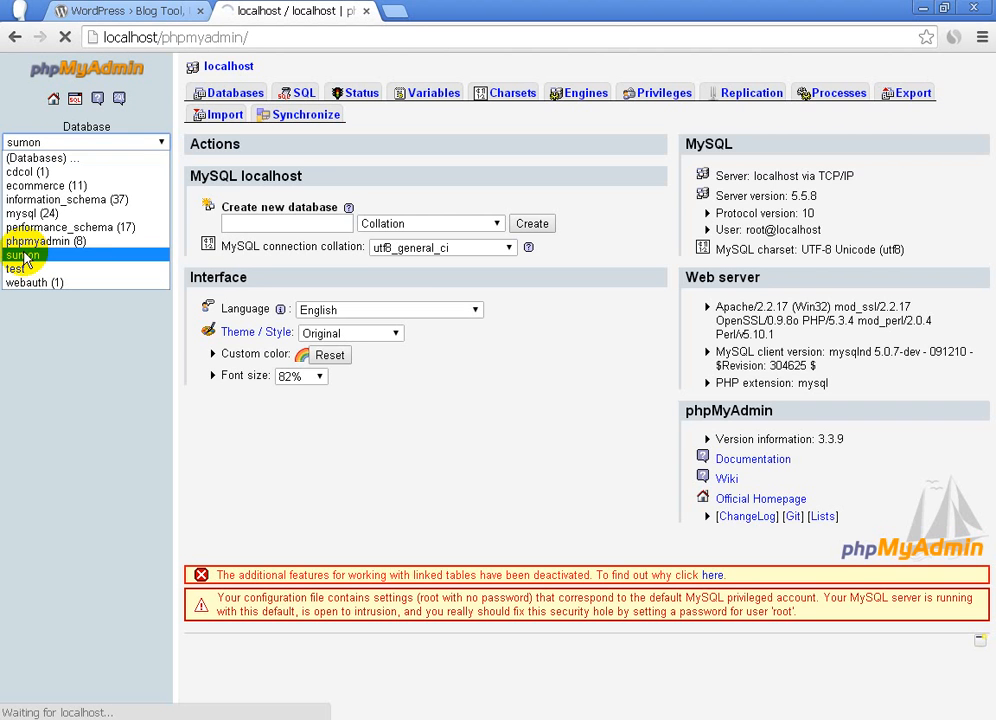
pyautogui.click(396, 155)
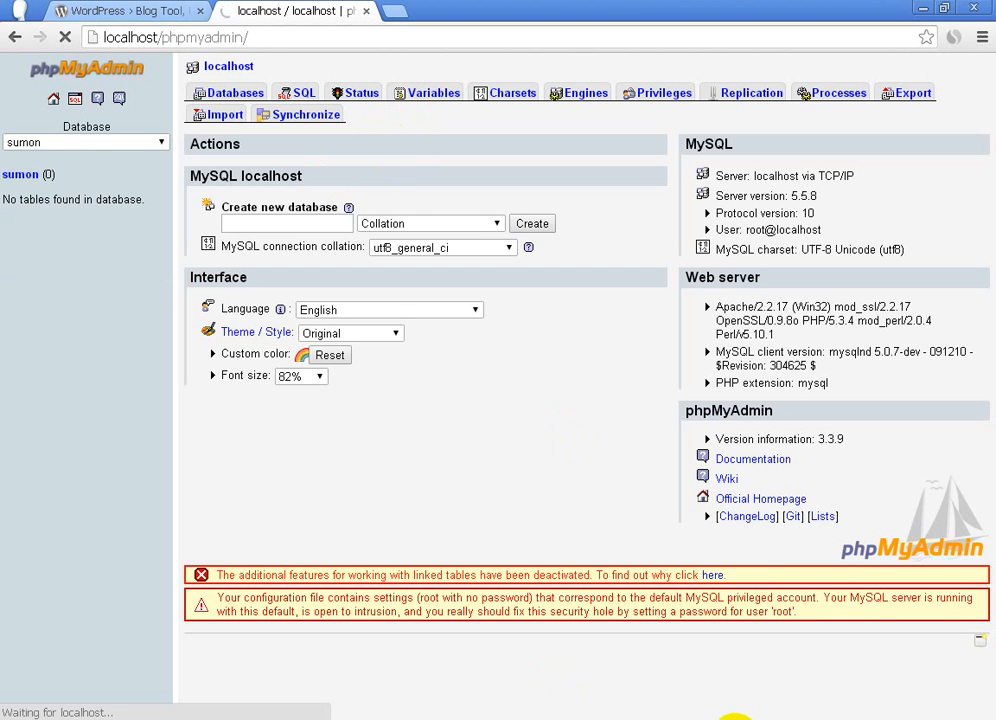
pyautogui.click(730, 718)
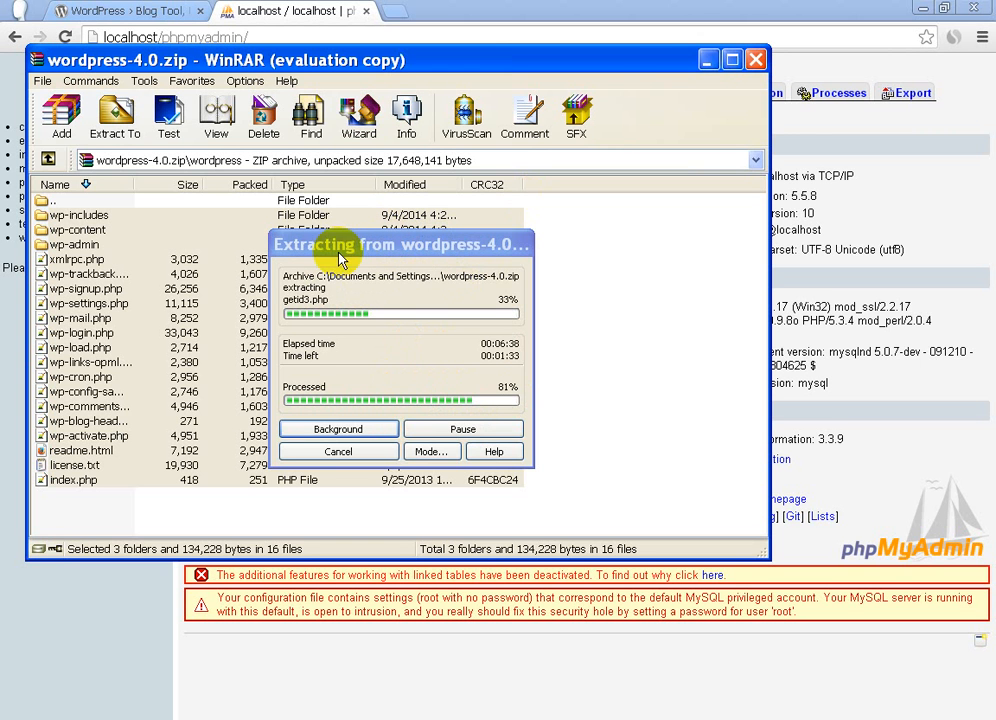
pyautogui.click(707, 62)
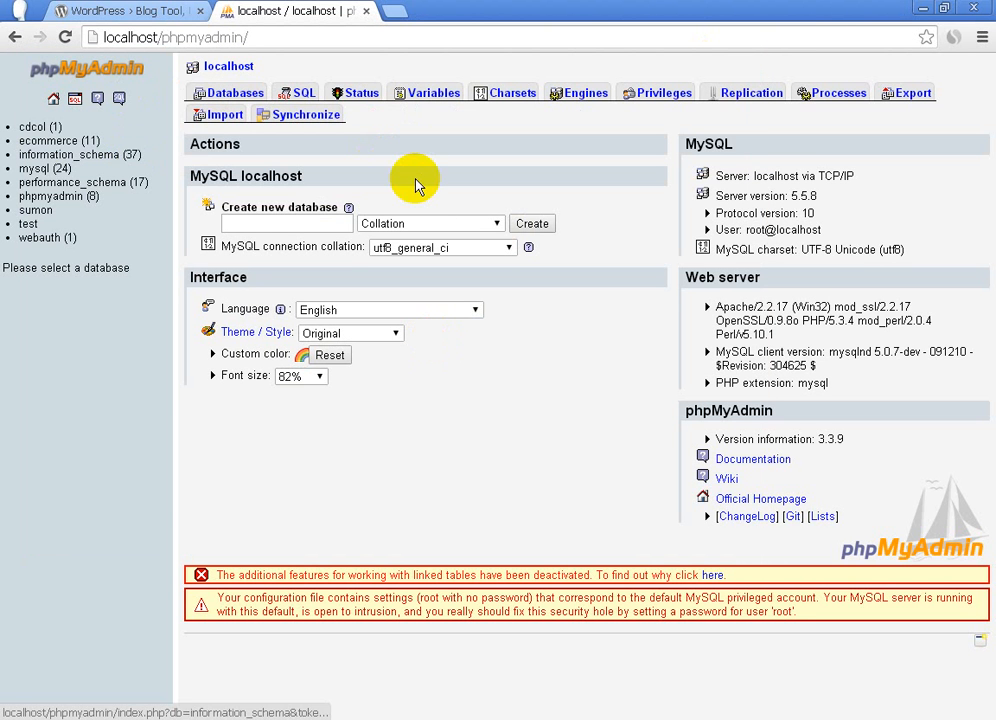
# Step: In a new browser tab, enter the address localhost/ followed by the site folder's name without loading it
pyautogui.click(397, 17)
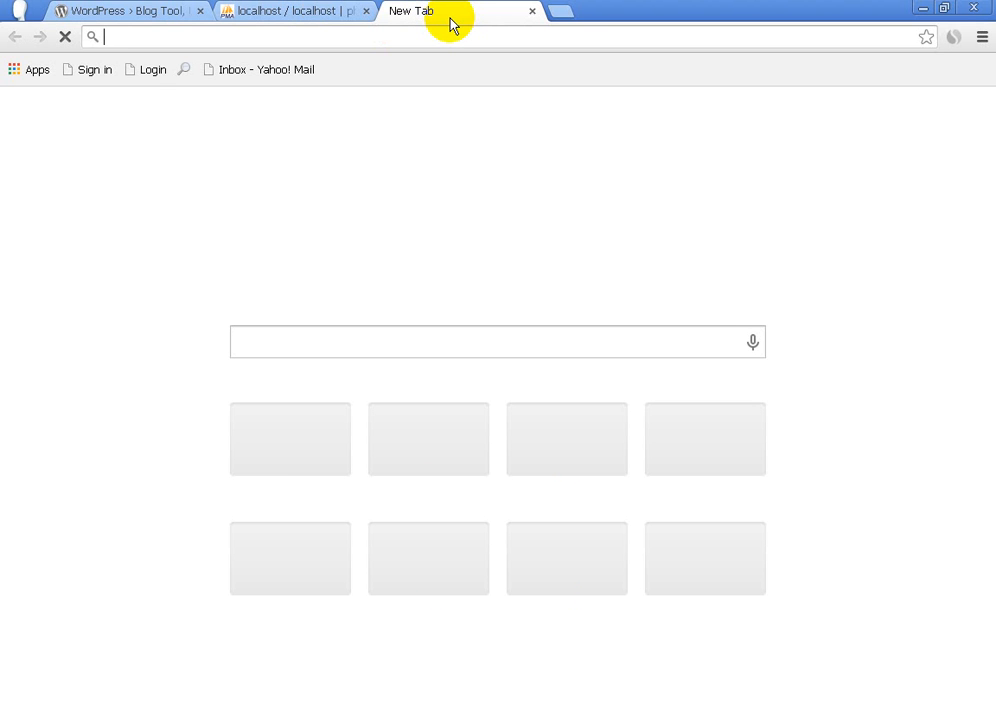
pyautogui.write('local')
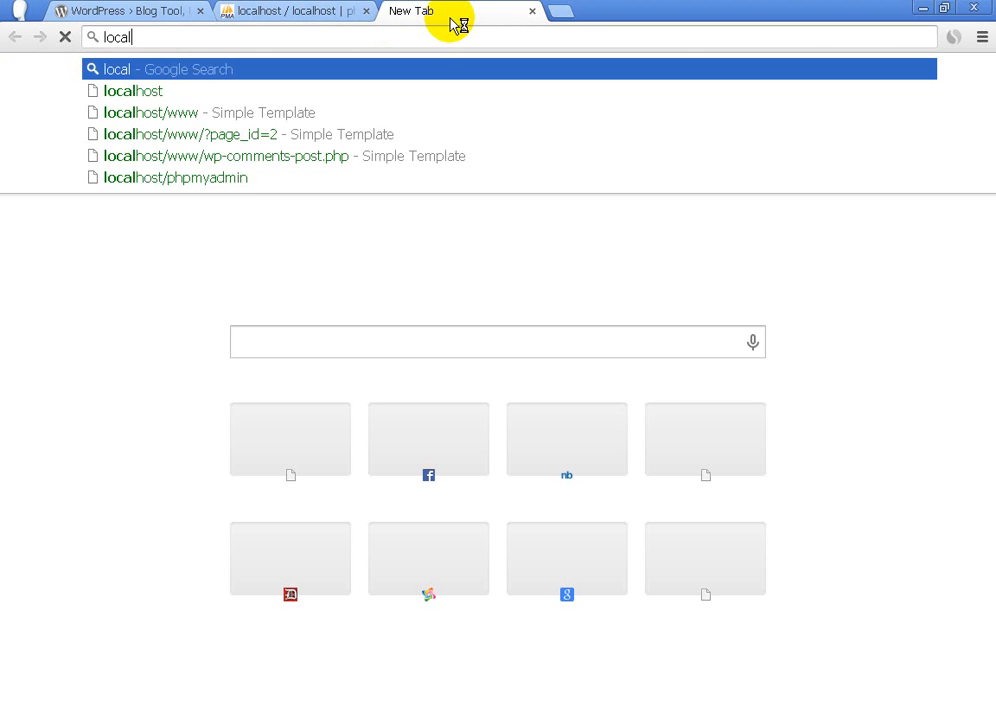
pyautogui.write('host')
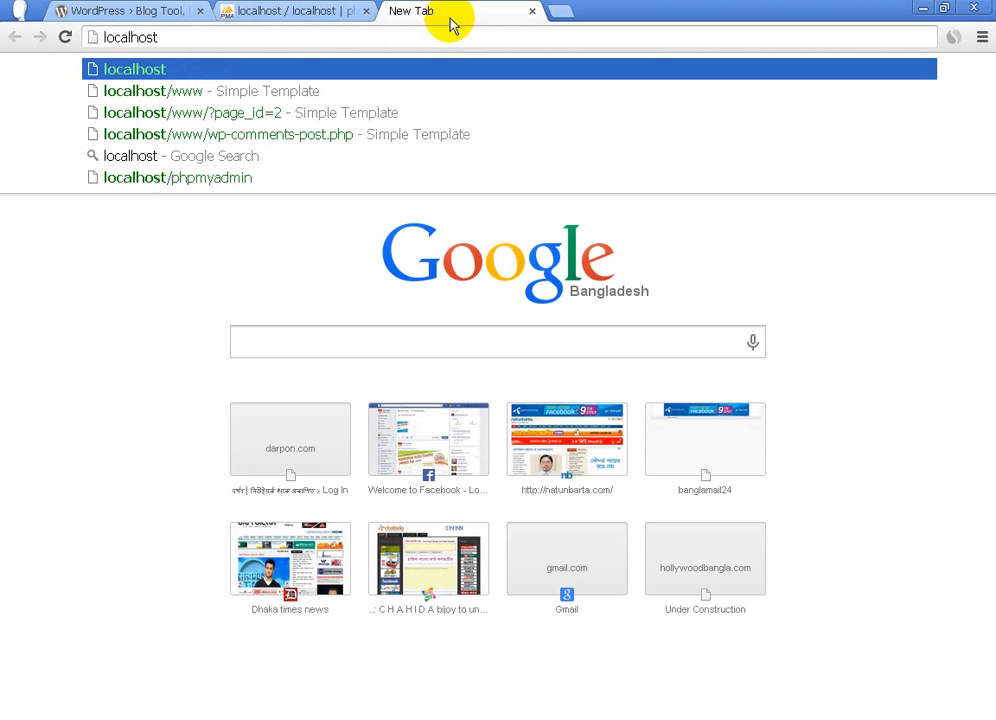
pyautogui.write('/')
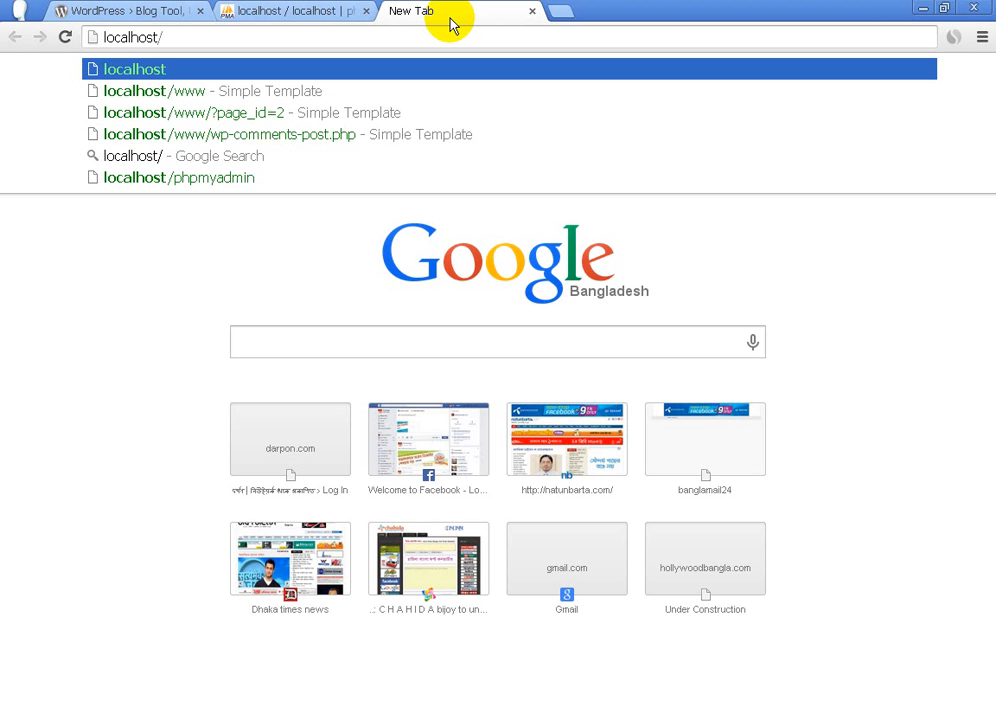
pyautogui.write('sumon')
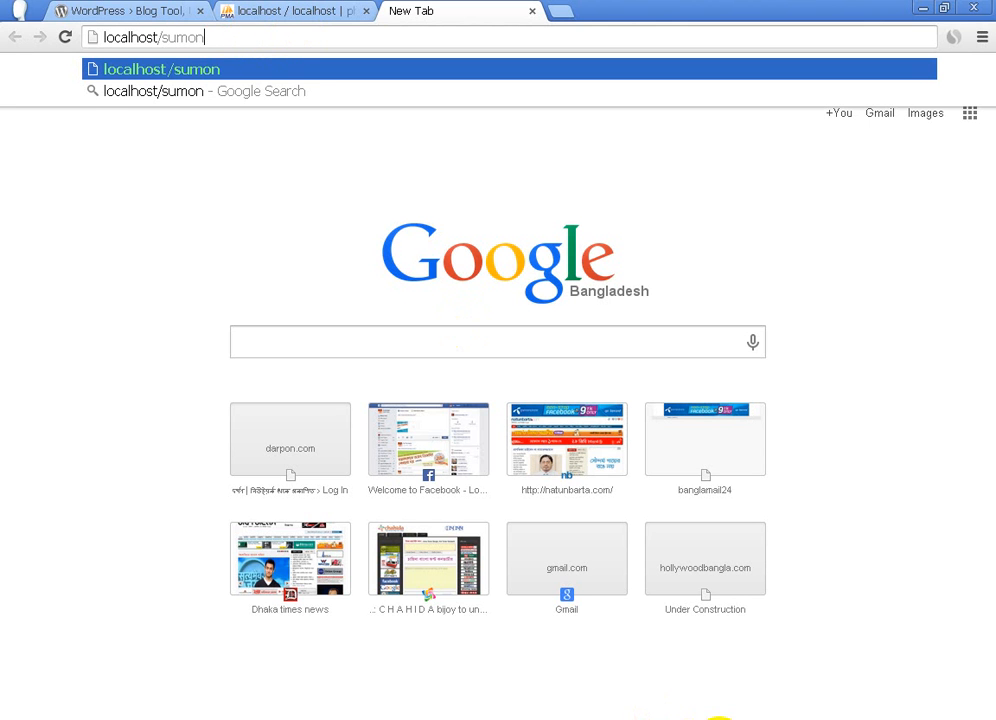
# Step: Check the files being moved into the site folder with the progress dialog set aside, and close the WinRAR archive window
pyautogui.click(728, 719)
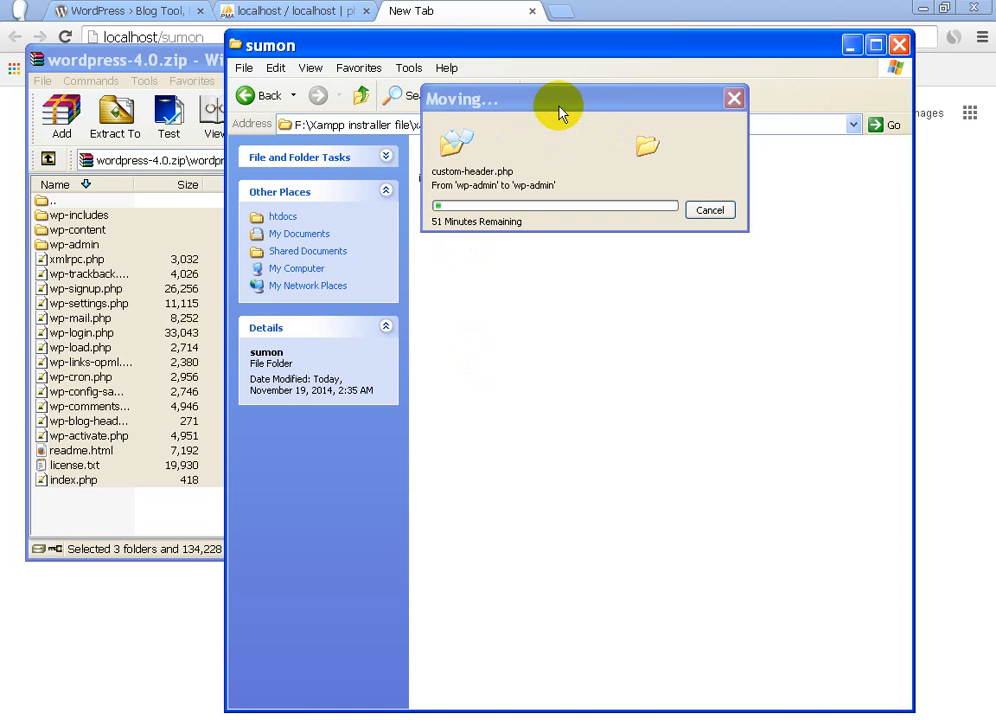
pyautogui.moveTo(557, 102); pyautogui.dragTo(344, 33)
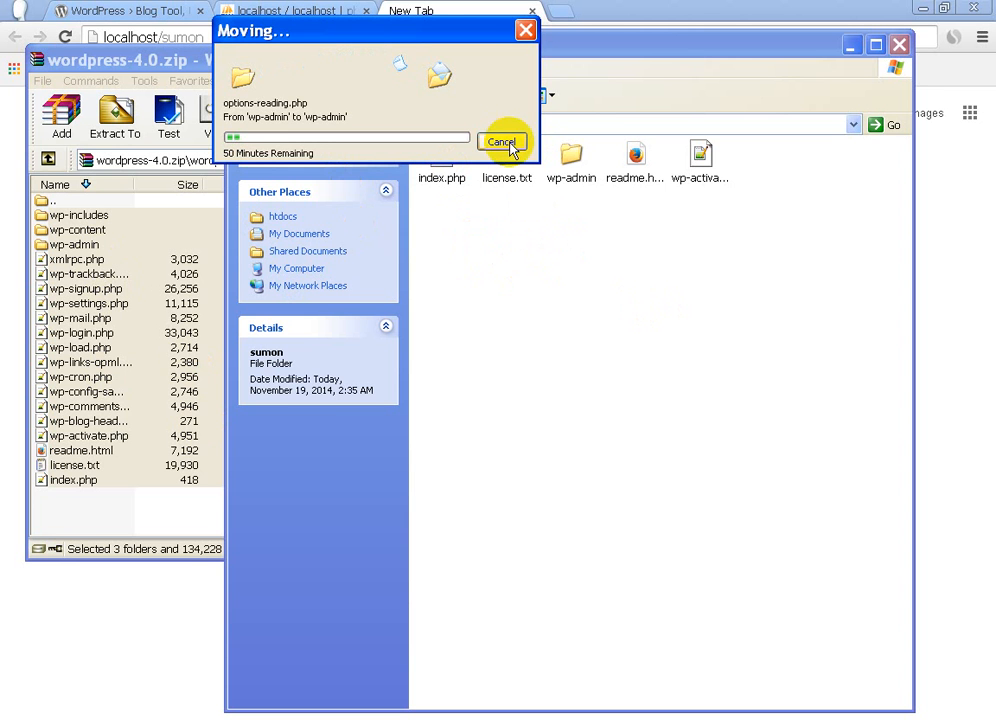
pyautogui.click(508, 288)
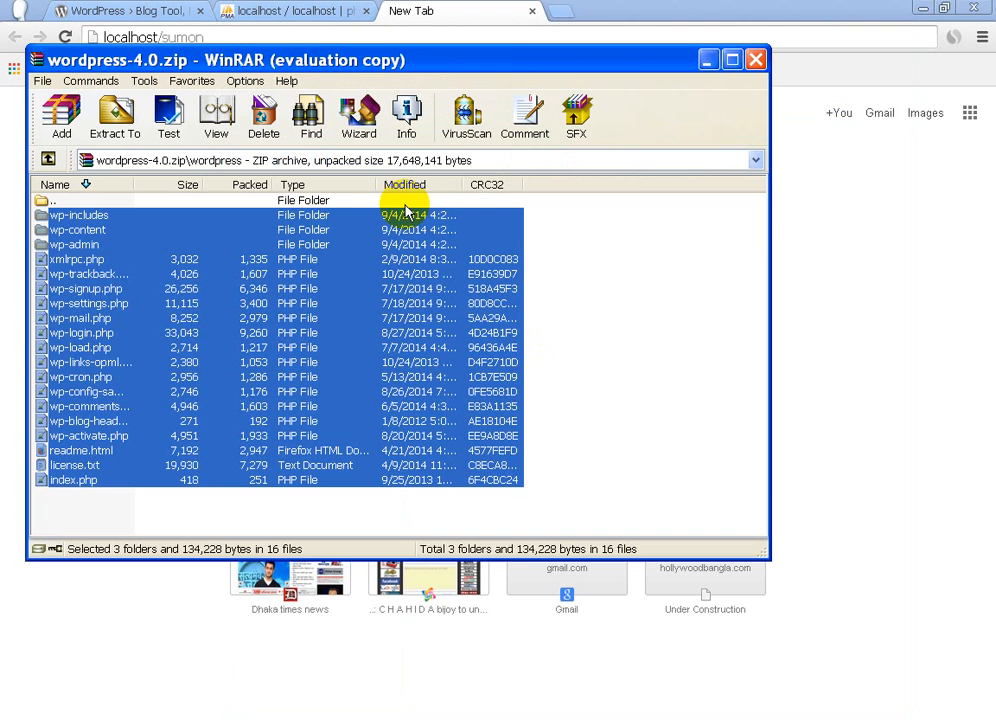
pyautogui.click(756, 60)
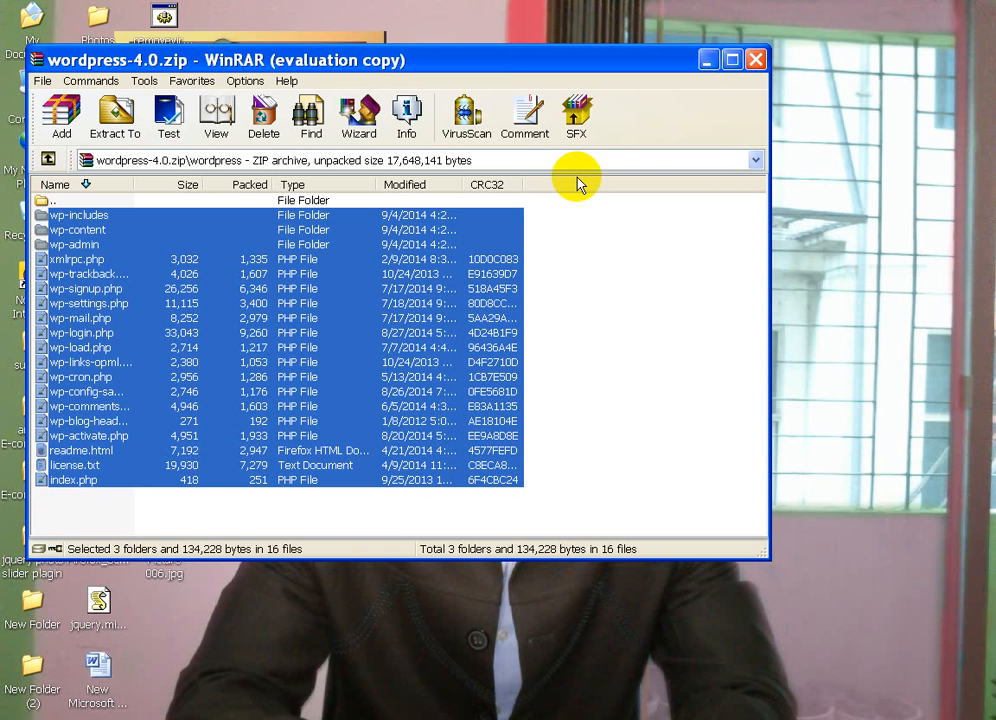
pyautogui.click(756, 60)
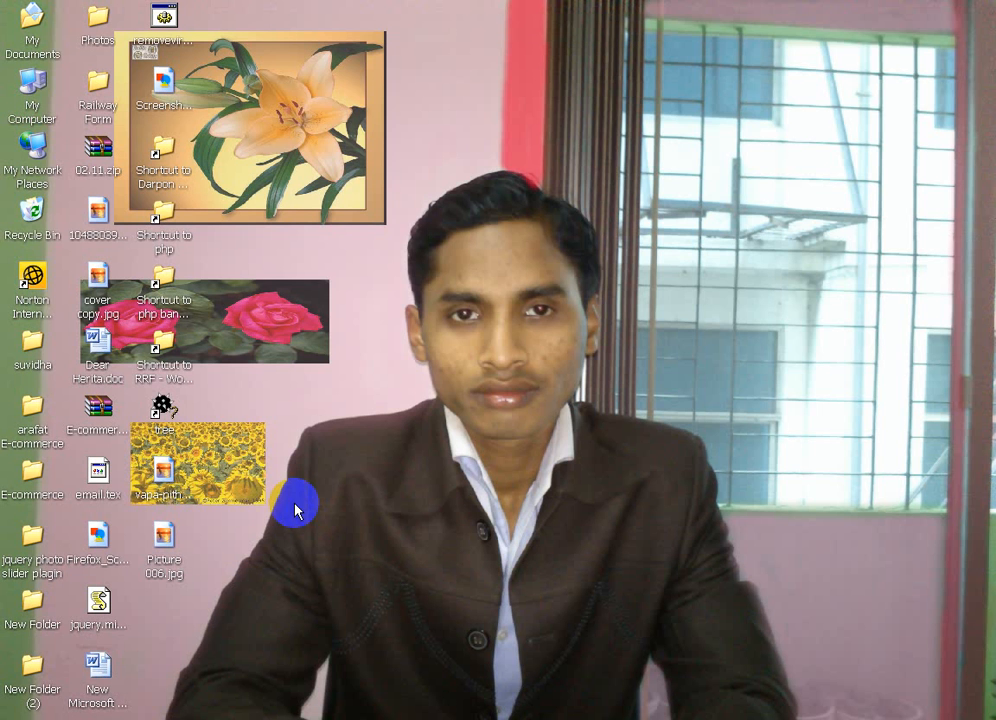
# Step: Set My Documents to list view and use Extract Here on wordpress-4.0.zip in its Downloads folder
pyautogui.doubleClick(38, 33)
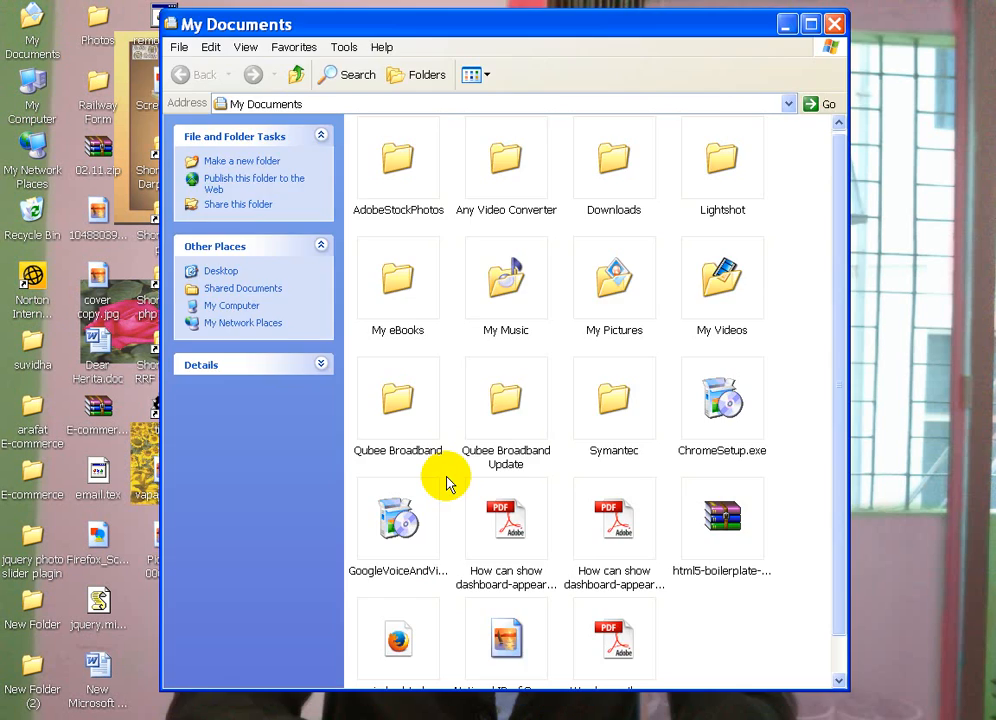
pyautogui.click(473, 74)
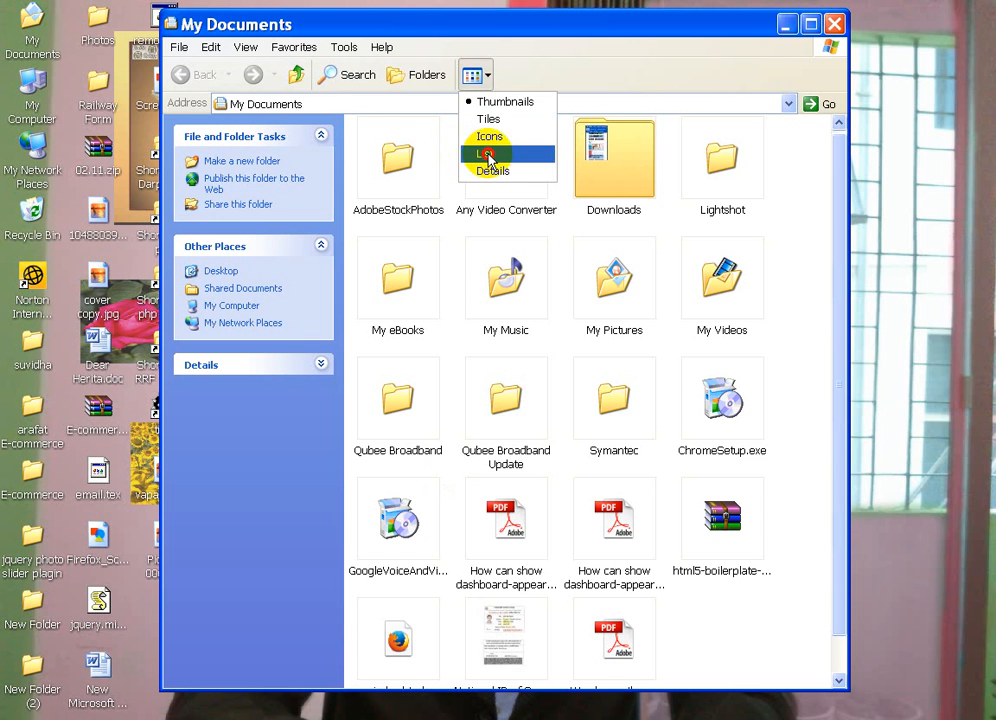
pyautogui.click(487, 155)
pyautogui.click(378, 151)
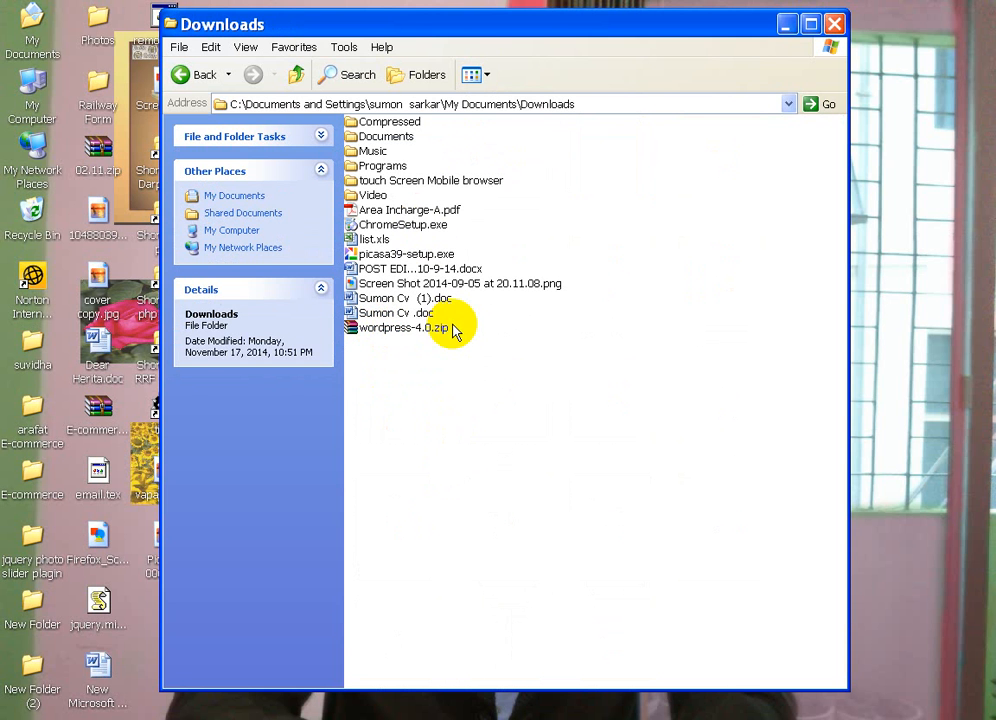
pyautogui.rightClick(382, 330)
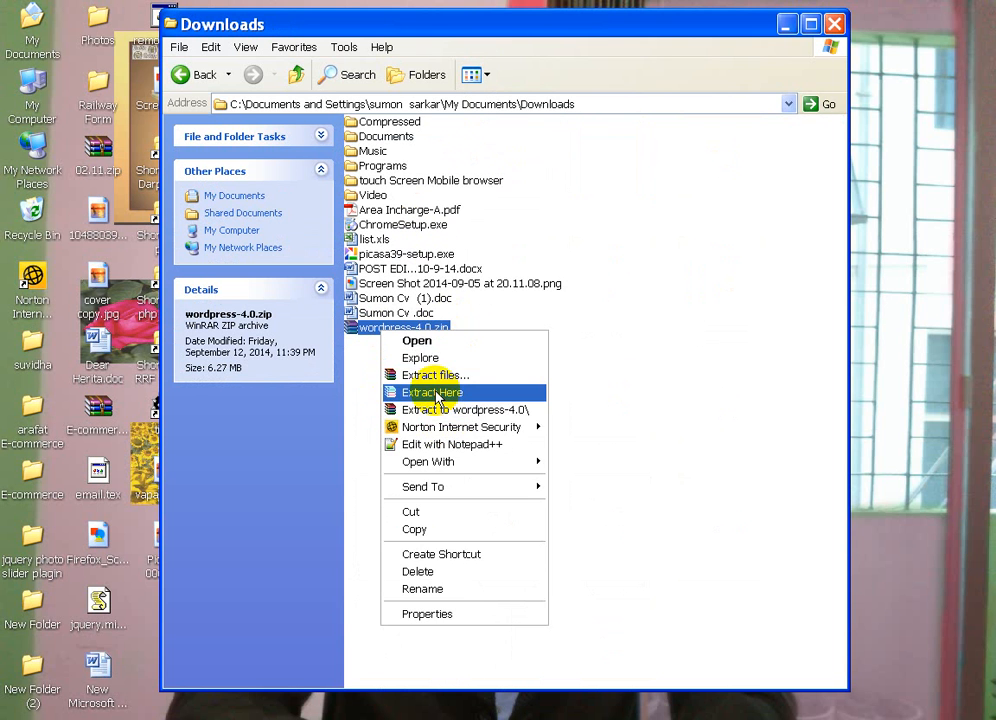
pyautogui.click(436, 393)
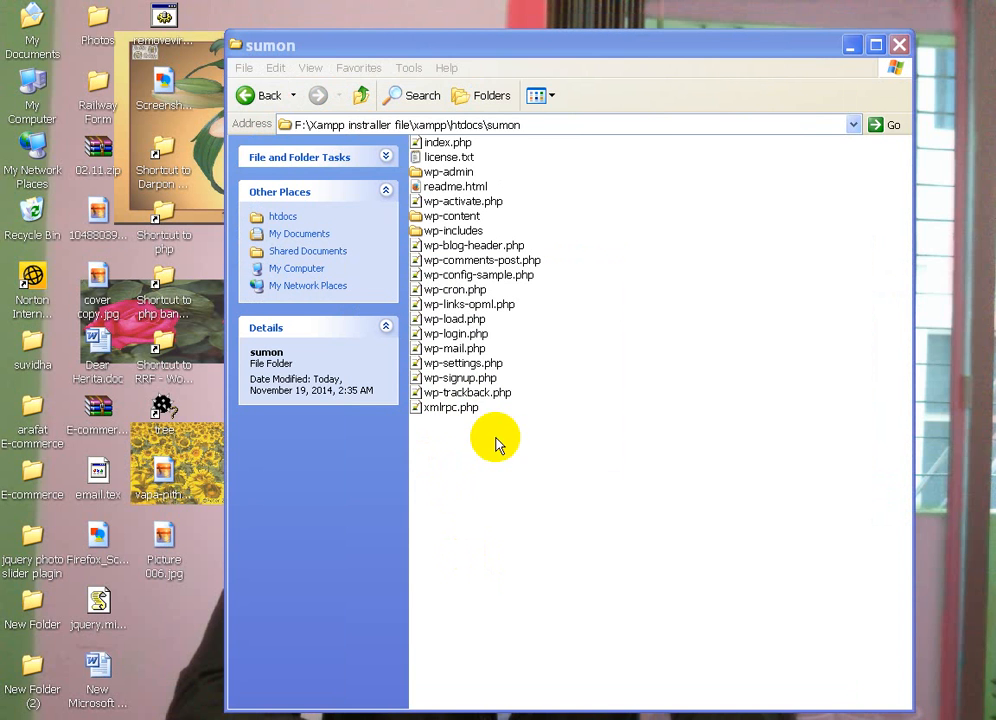
# Step: Refresh the site folder in htdocs to review its WordPress files and folders, and minimize its window
pyautogui.click(647, 300)
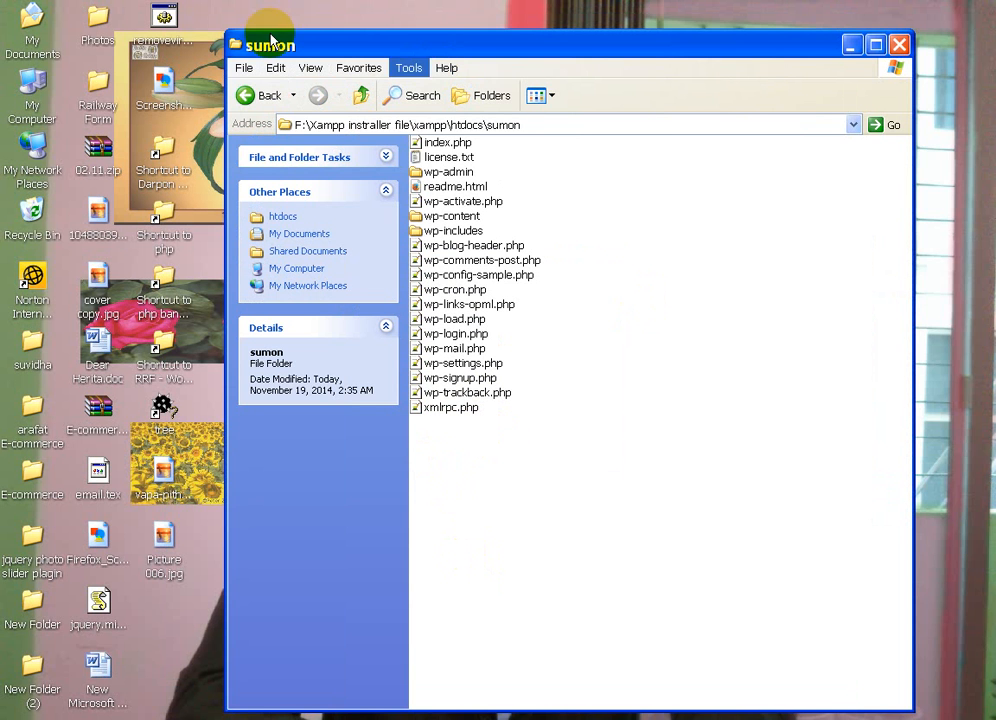
pyautogui.rightClick(607, 199)
pyautogui.click(661, 250)
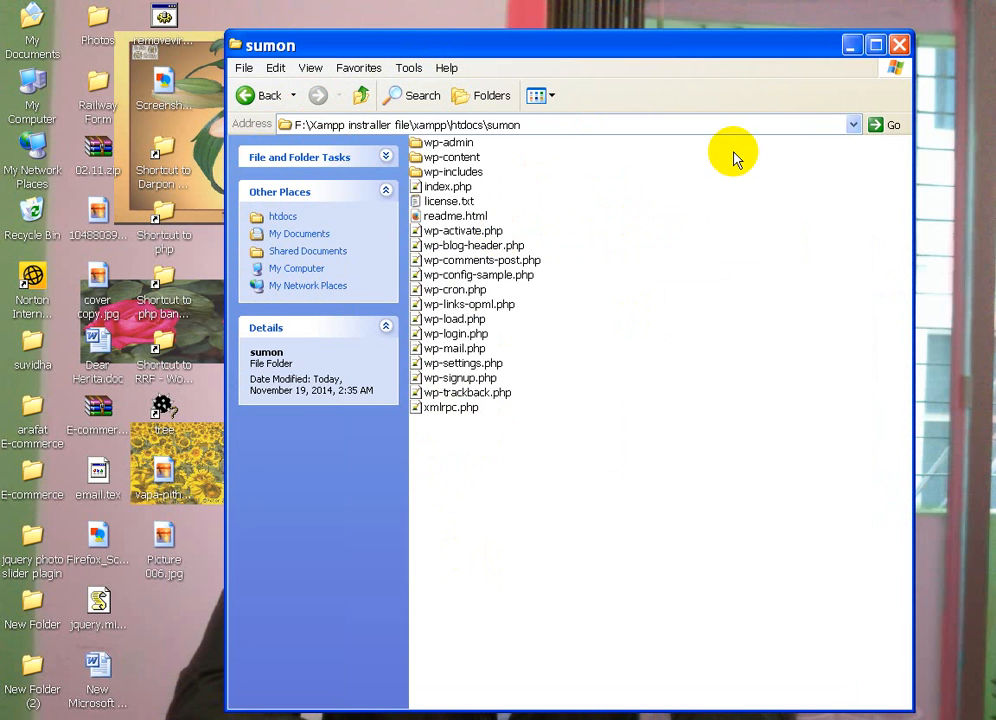
pyautogui.click(615, 204)
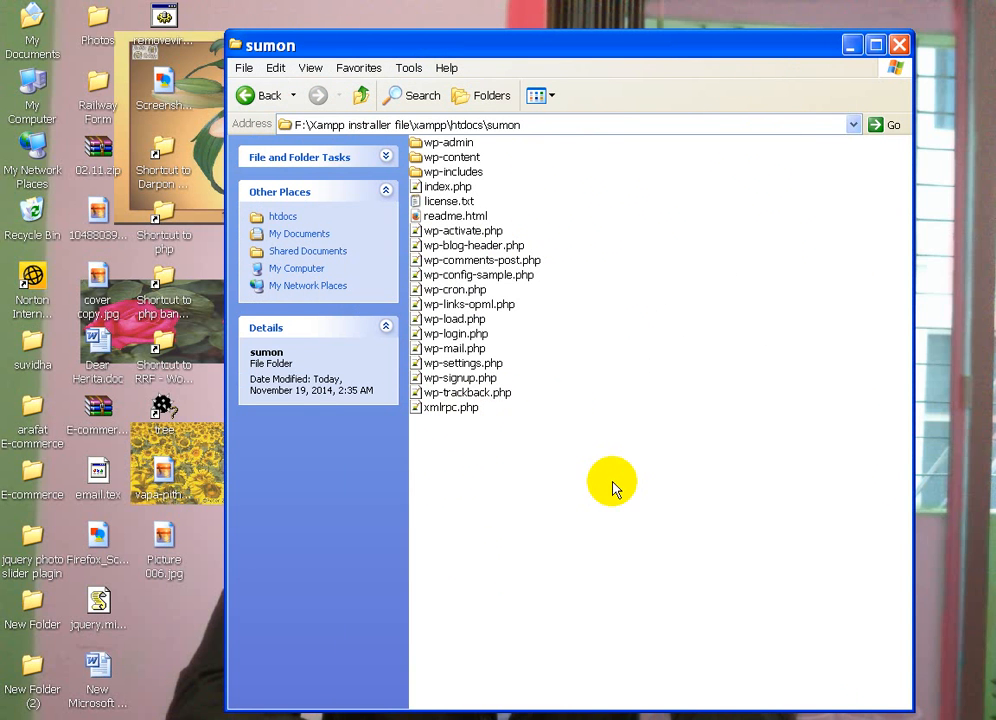
pyautogui.moveTo(609, 480); pyautogui.dragTo(432, 145)
pyautogui.click(654, 196)
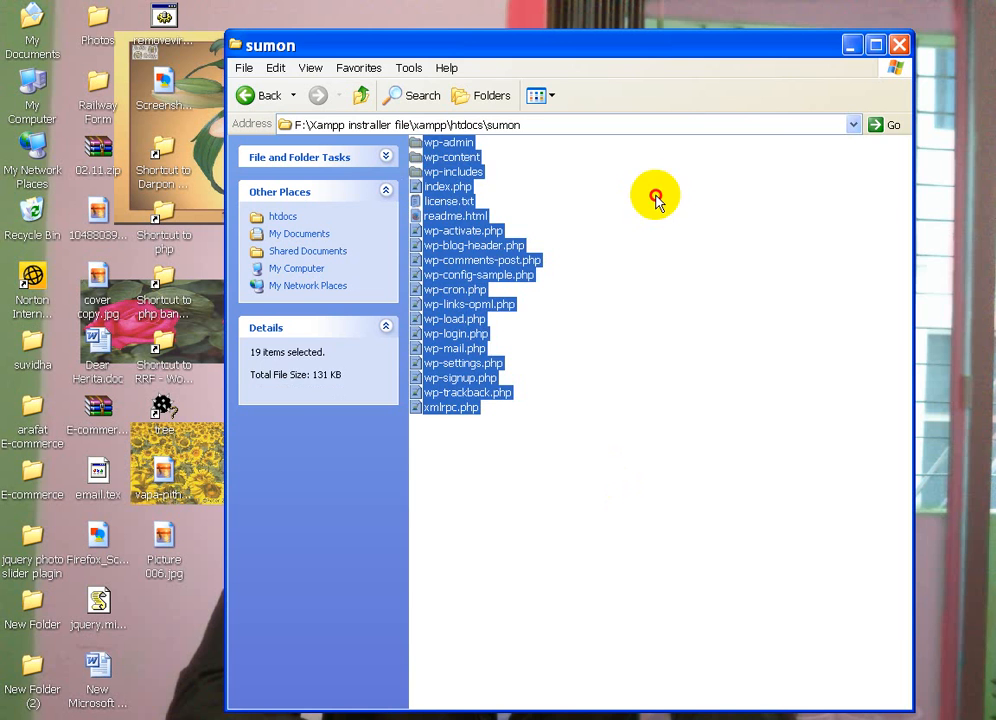
pyautogui.click(851, 45)
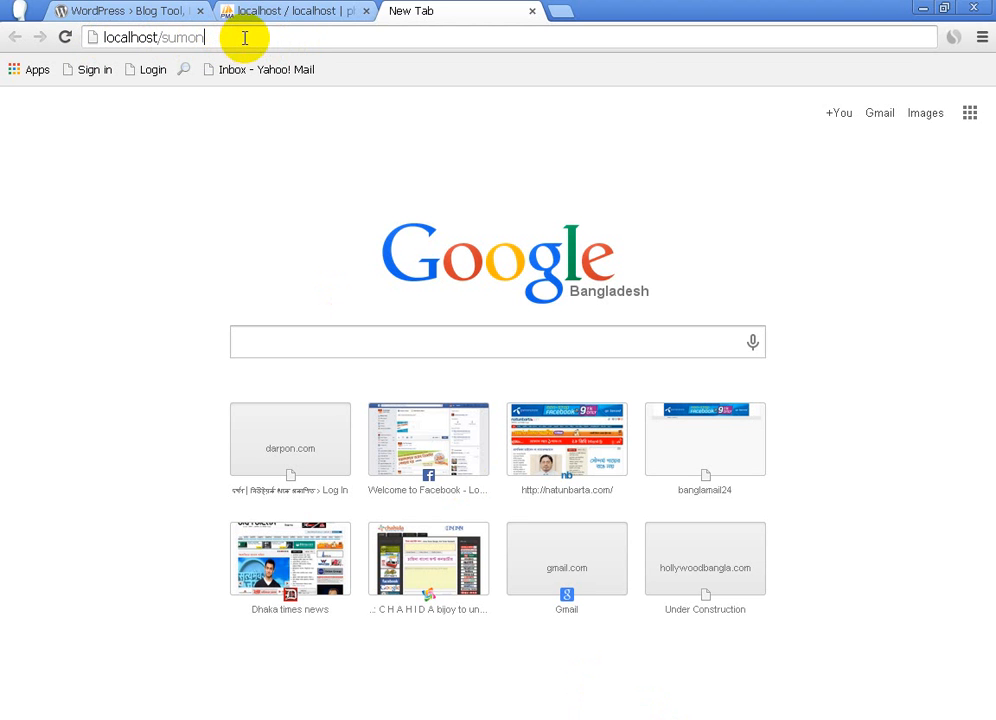
# Step: Load the site's localhost address in the browser and start the WordPress setup in English (United States)
pyautogui.press('Return')
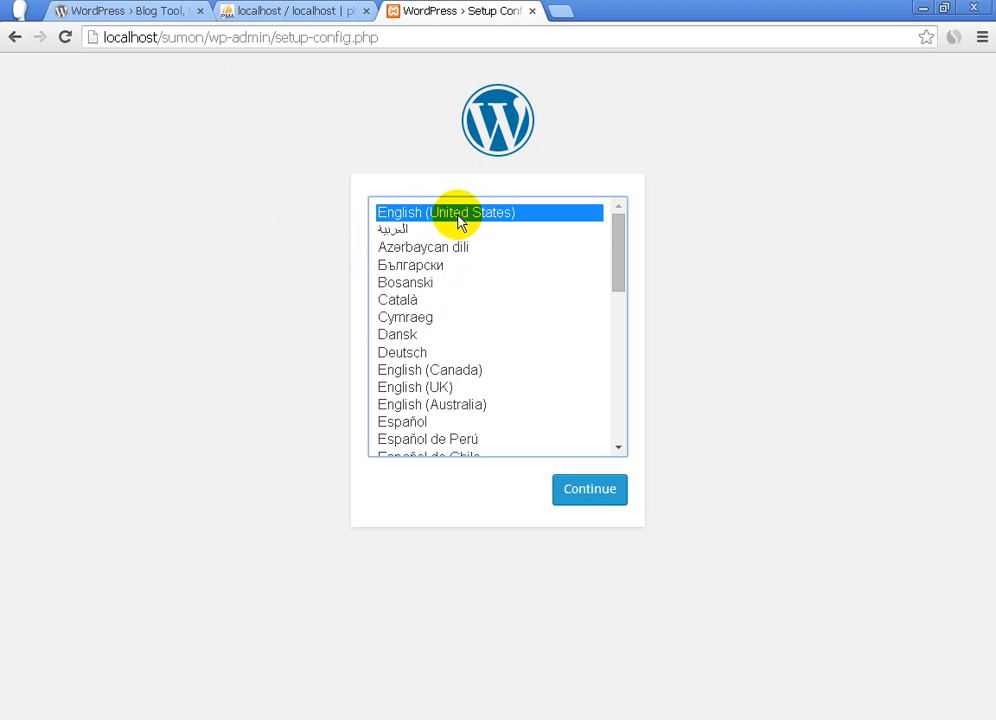
pyautogui.click(589, 490)
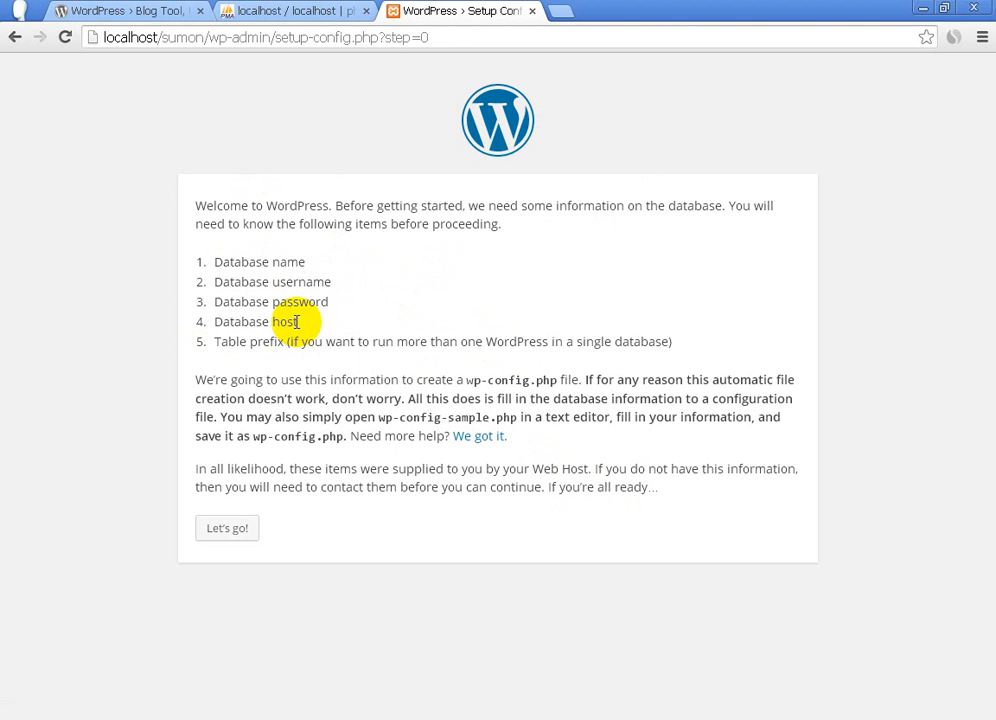
pyautogui.click(223, 535)
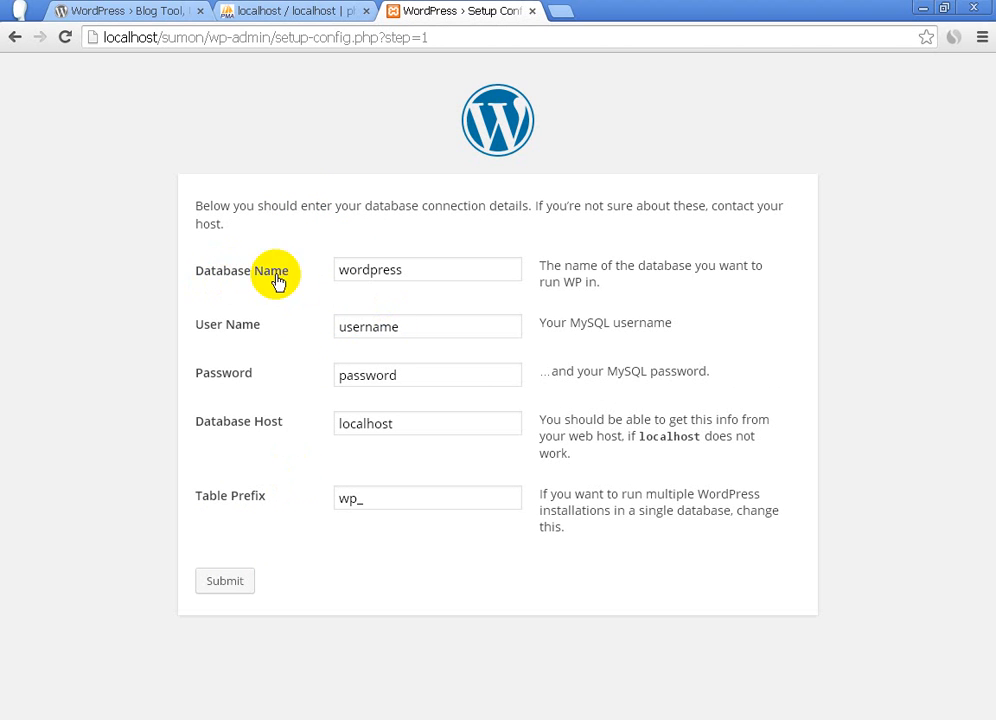
# Step: Replace the default database name in the connection details with the name of the newly created database
pyautogui.click(447, 271)
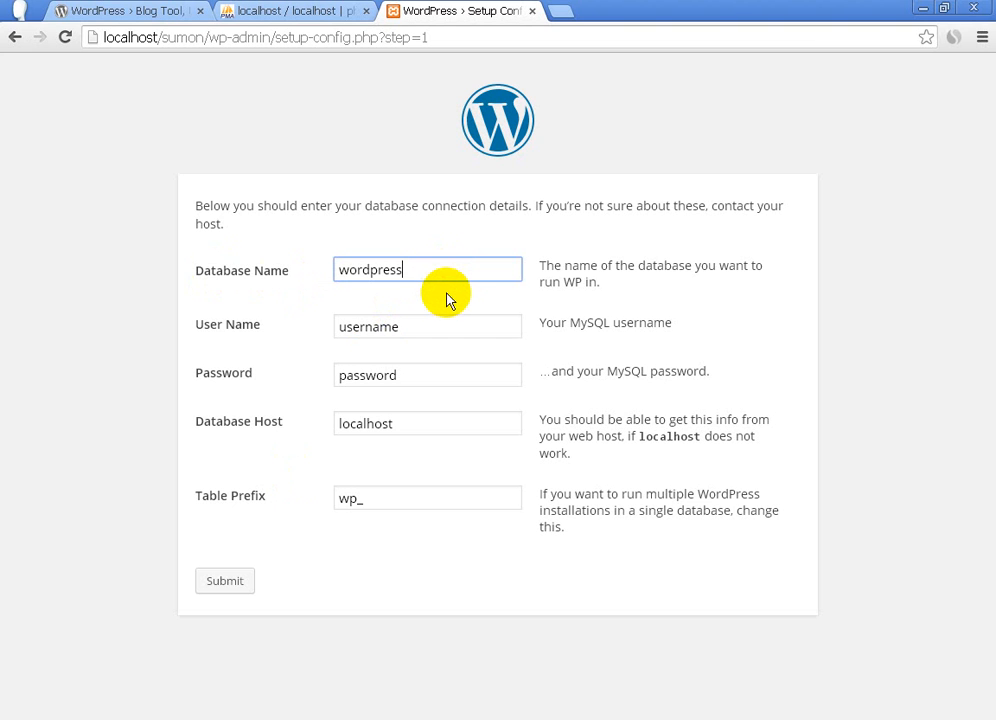
pyautogui.press('BackSpace')
pyautogui.press('BackSpace')
pyautogui.press('BackSpace')
pyautogui.press('BackSpace')
pyautogui.press('BackSpace')
pyautogui.press('BackSpace')
pyautogui.press('BackSpace')
pyautogui.press('BackSpace')
pyautogui.press('BackSpace')
pyautogui.write('sumon')
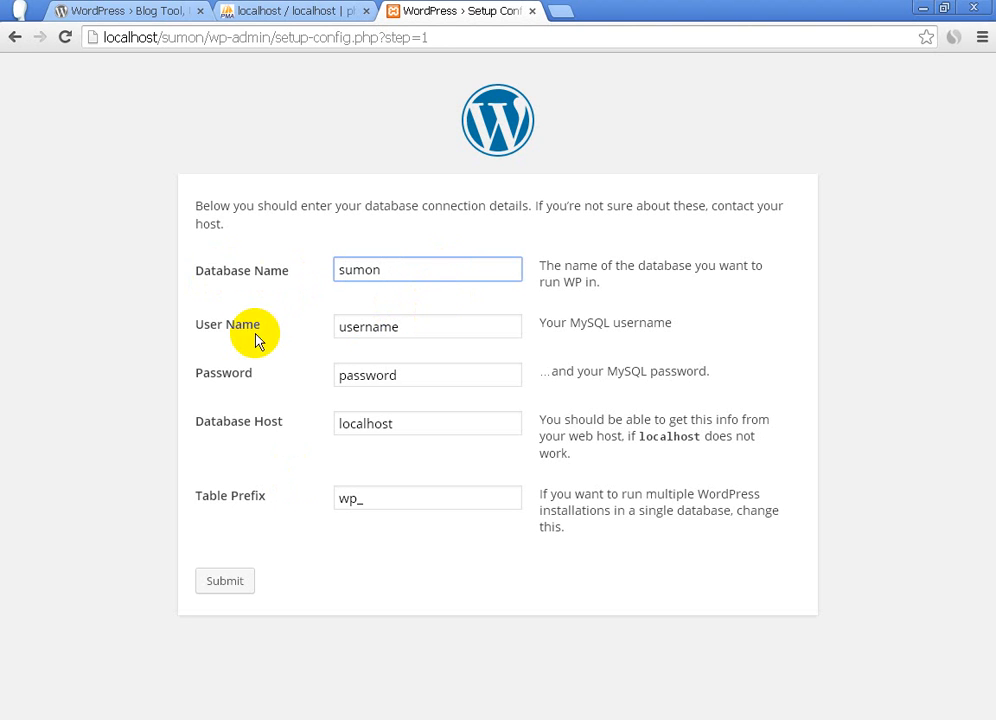
# Step: Set the MySQL user name in the connection details to root
pyautogui.click(429, 328)
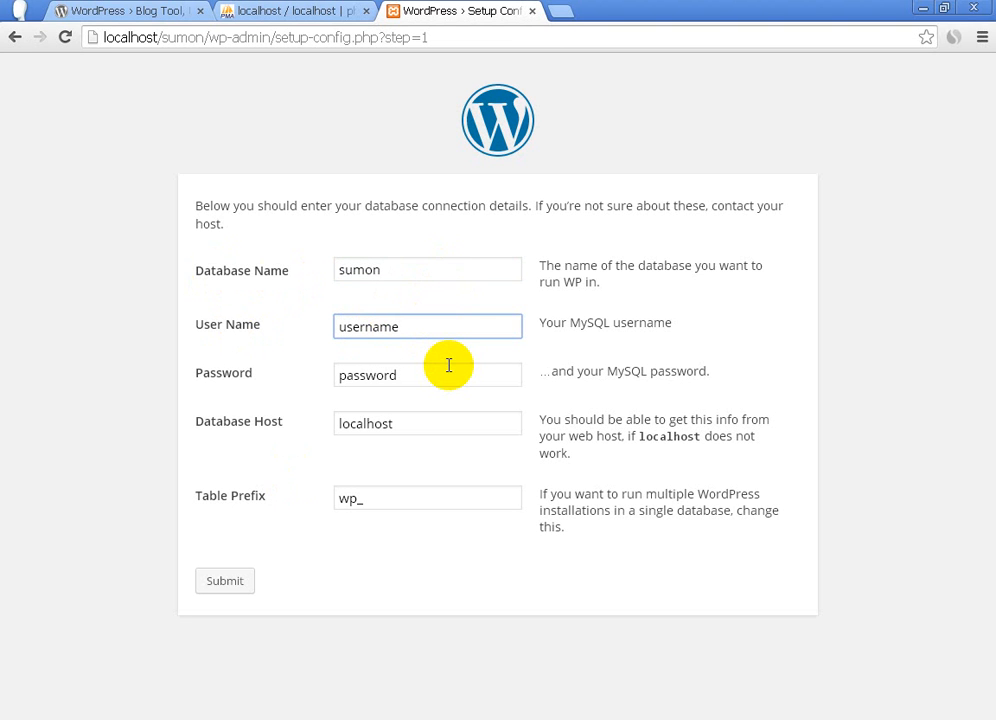
pyautogui.press('BackSpace')
pyautogui.press('BackSpace')
pyautogui.press('BackSpace')
pyautogui.press('BackSpace')
pyautogui.press('BackSpace')
pyautogui.press('BackSpace')
pyautogui.press('BackSpace')
pyautogui.press('BackSpace')
pyautogui.write('root')
# Step: Clear the default entry from the MySQL password field, leaving it empty
pyautogui.click(436, 382)
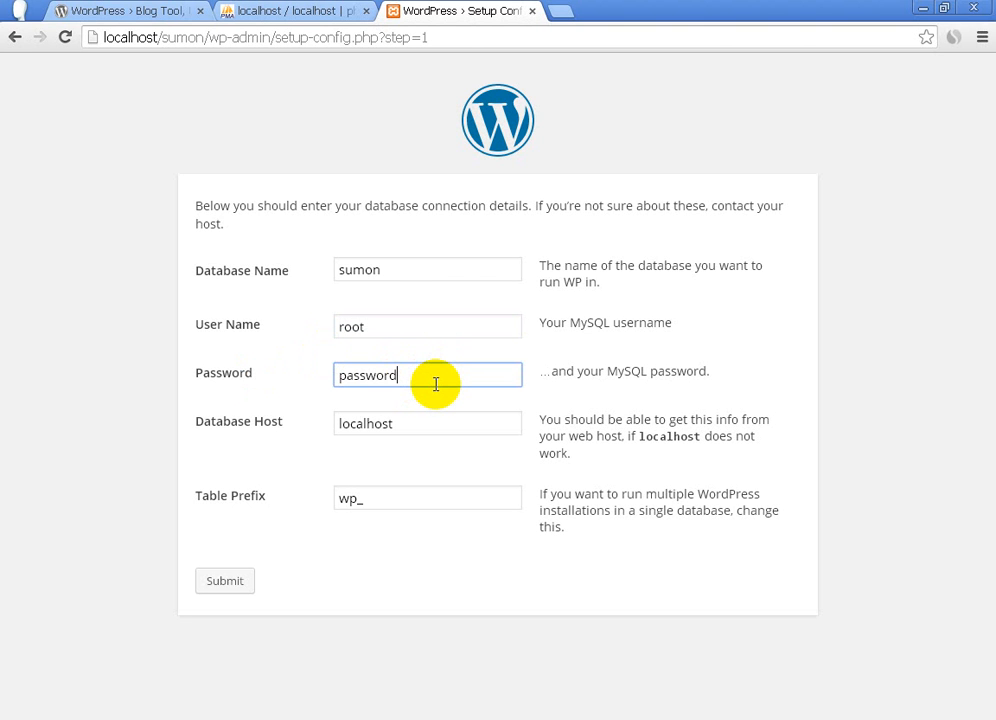
pyautogui.press('BackSpace')
pyautogui.press('BackSpace')
pyautogui.press('BackSpace')
pyautogui.press('BackSpace')
pyautogui.press('BackSpace')
pyautogui.press('BackSpace')
pyautogui.press('BackSpace')
pyautogui.press('BackSpace')
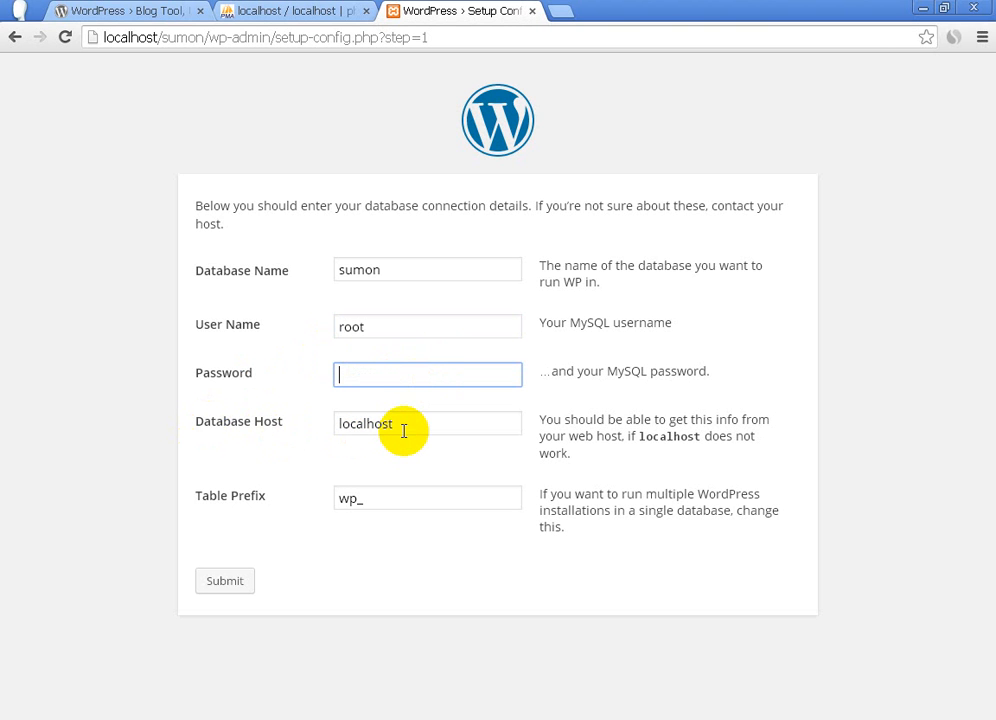
# Step: Submit the database connection details with the table prefix wp_ and run the WordPress install
pyautogui.click(385, 505)
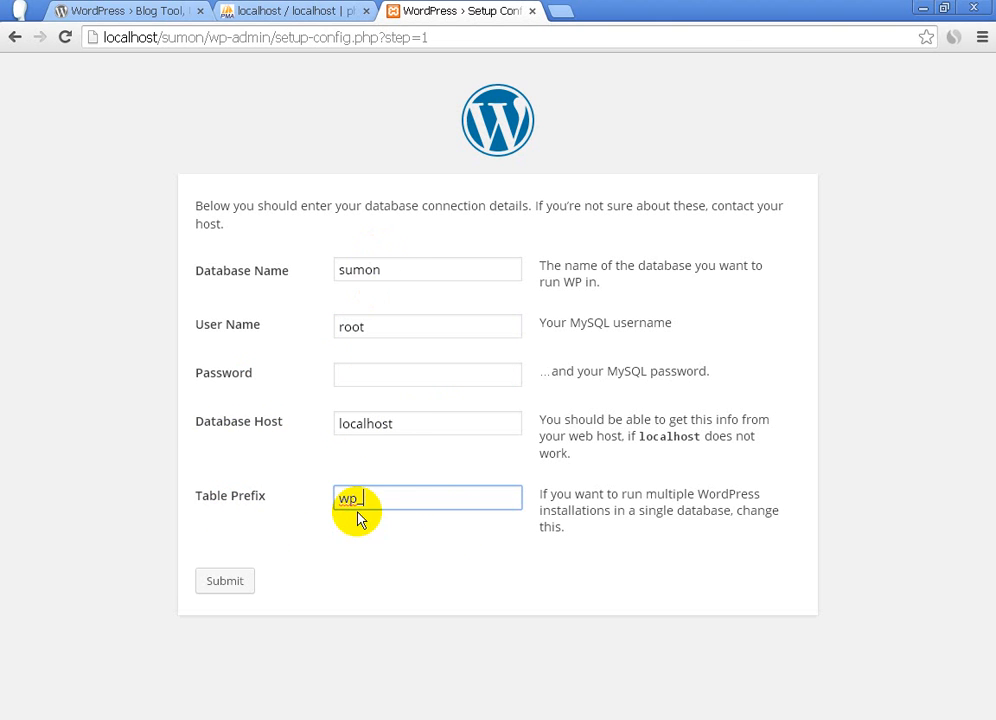
pyautogui.click(226, 582)
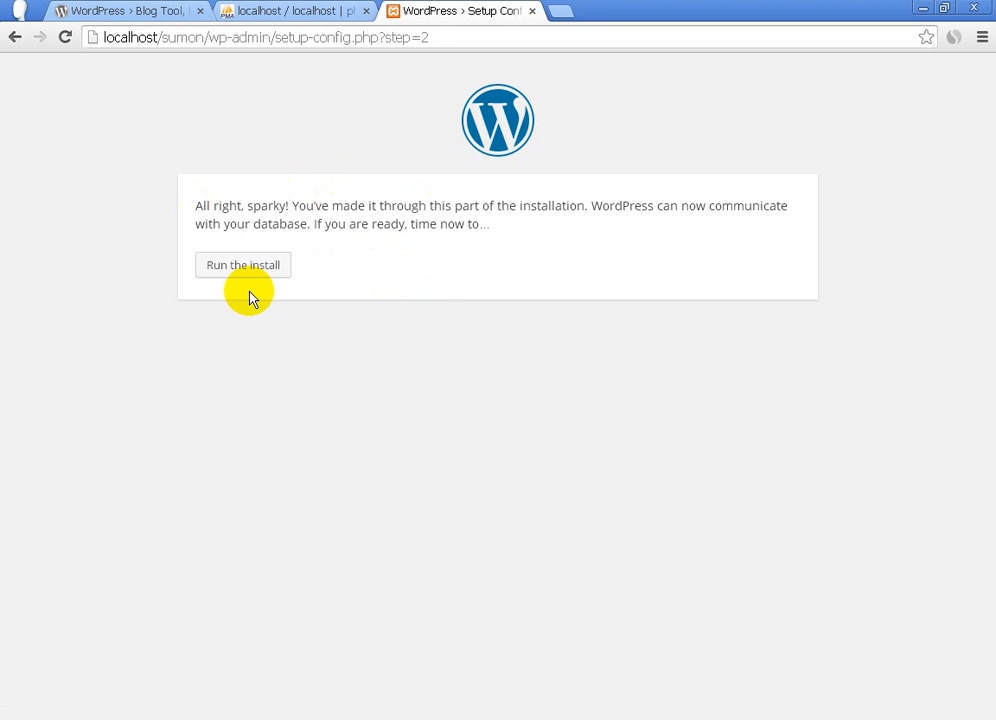
pyautogui.click(230, 267)
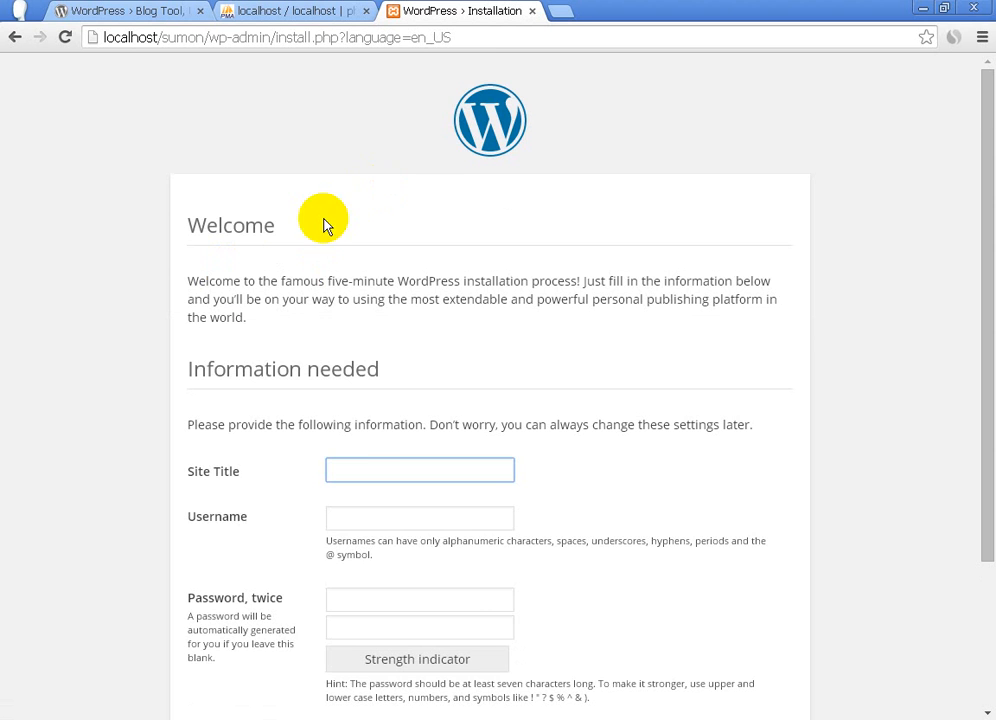
# Step: Set the site title in the installation form to "This my first wordpress site"
pyautogui.scroll(-1, 342, 214)
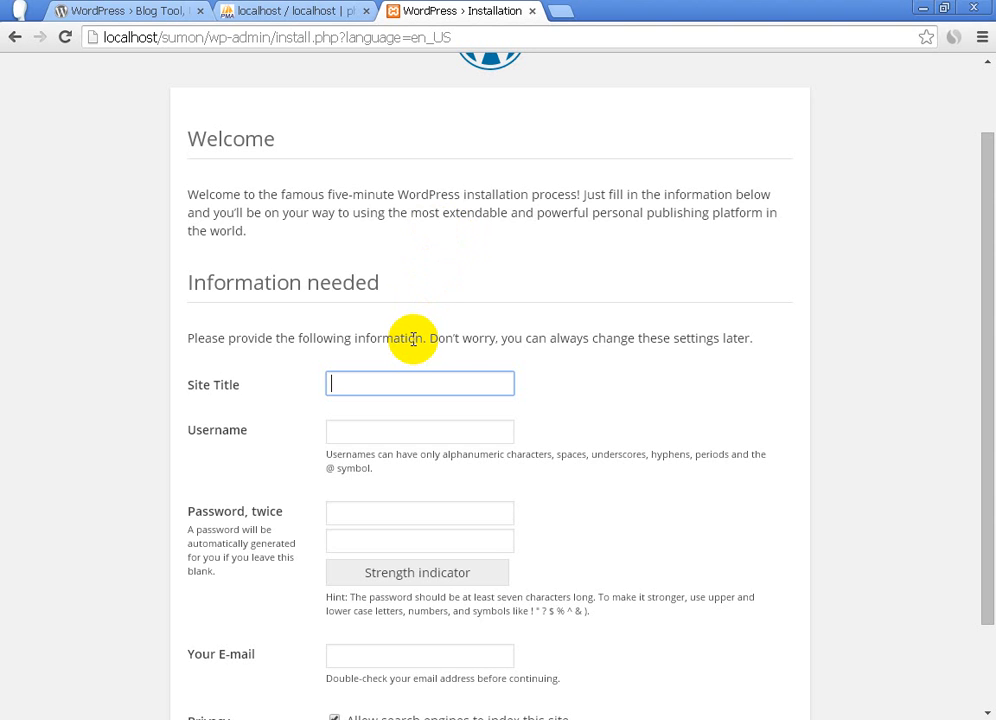
pyautogui.write('This my fir')
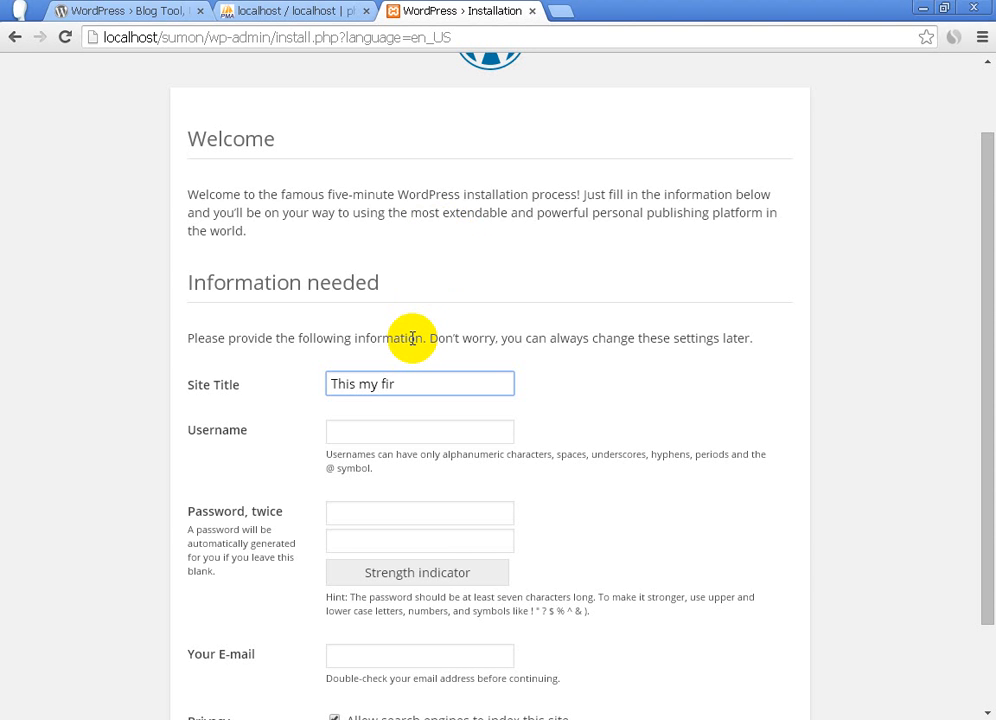
pyautogui.write('st wordpress ')
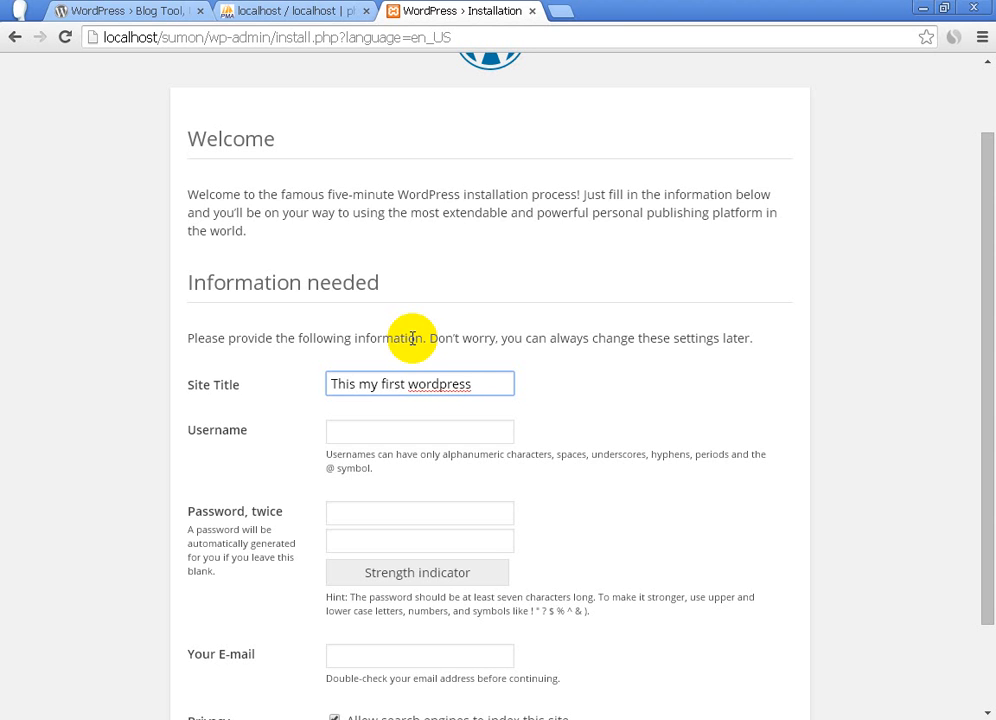
pyautogui.write('site')
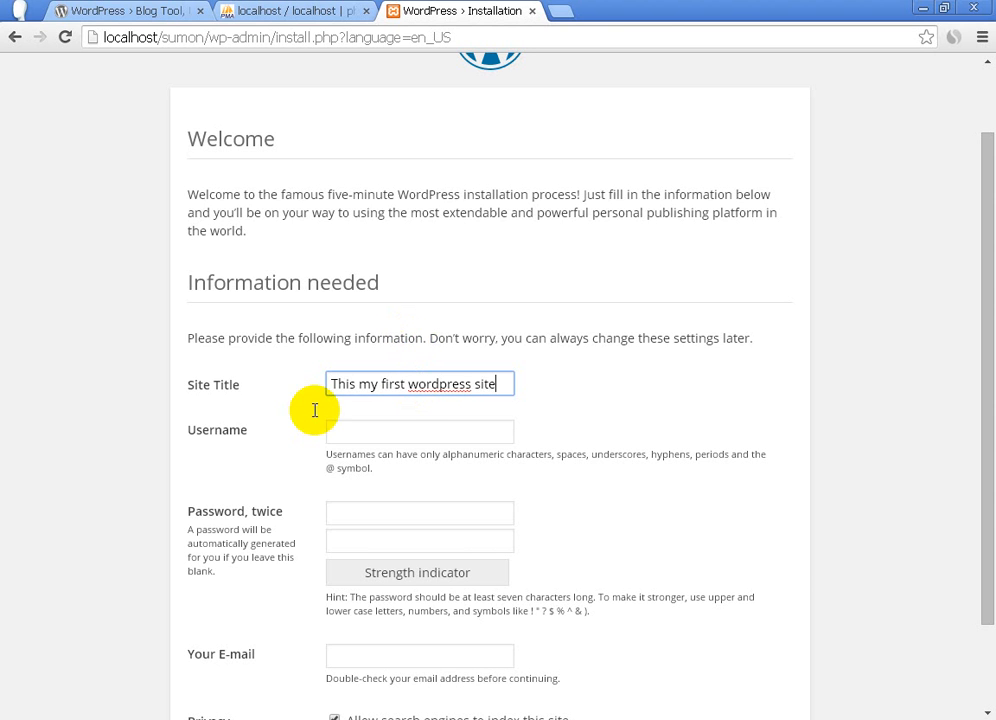
# Step: Enter the administrator username and type the account password in both password fields
pyautogui.click(392, 433)
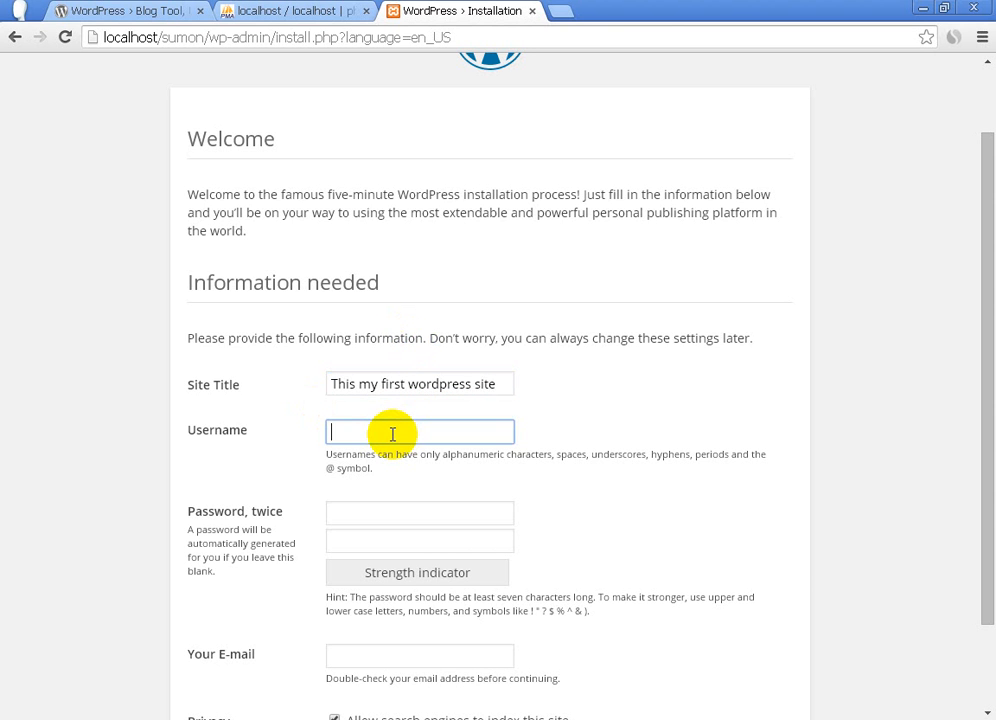
pyautogui.write('sumon')
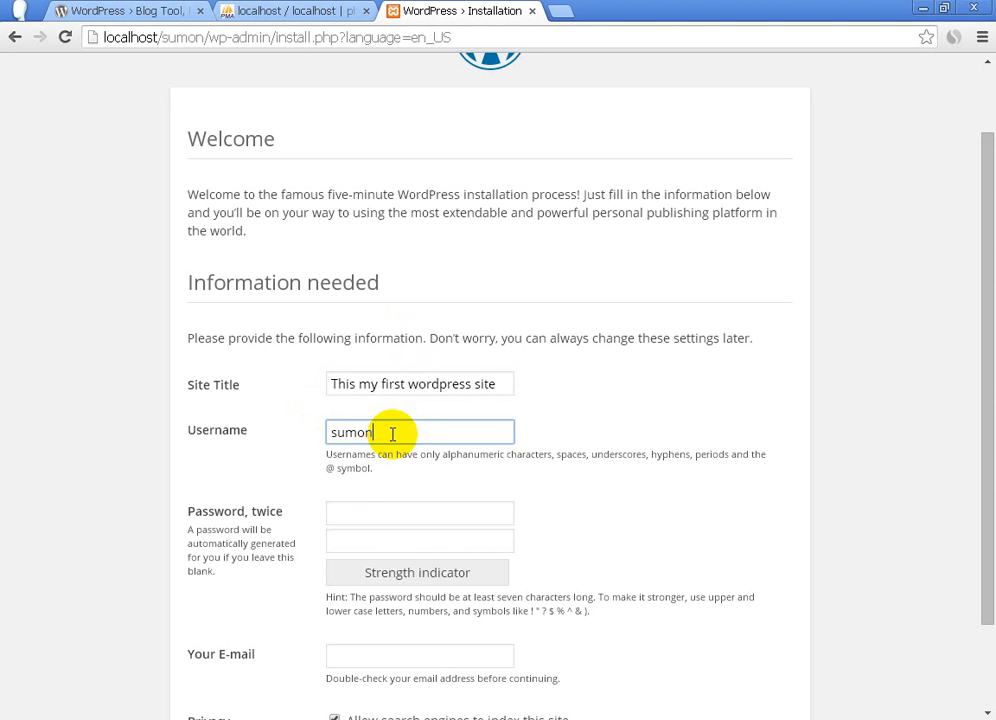
pyautogui.click(340, 514)
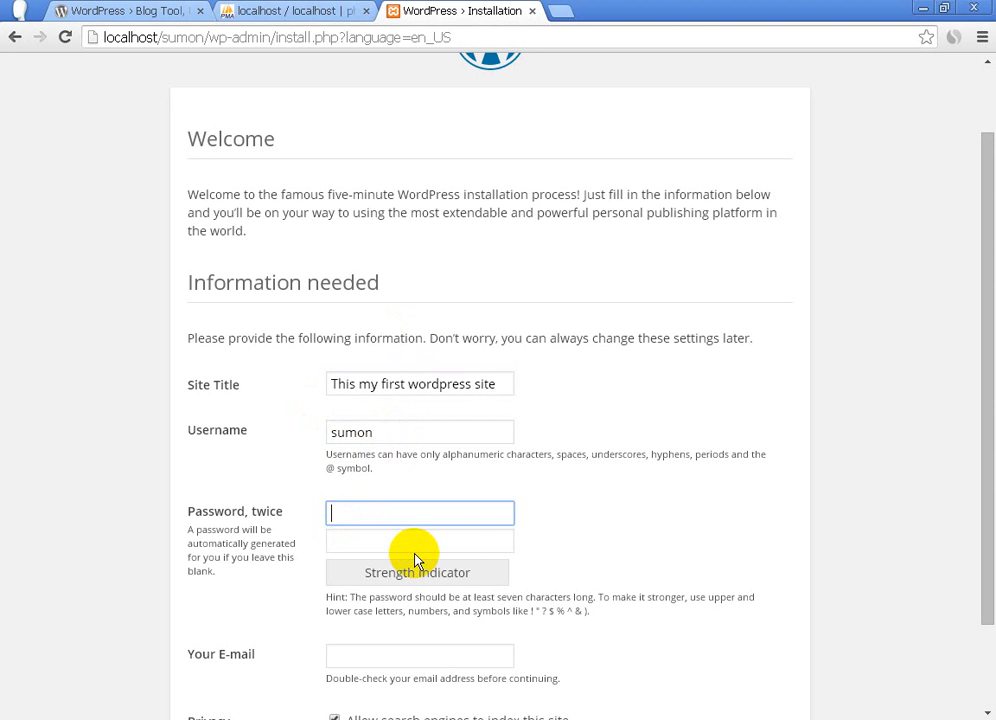
pyautogui.write('•••••')
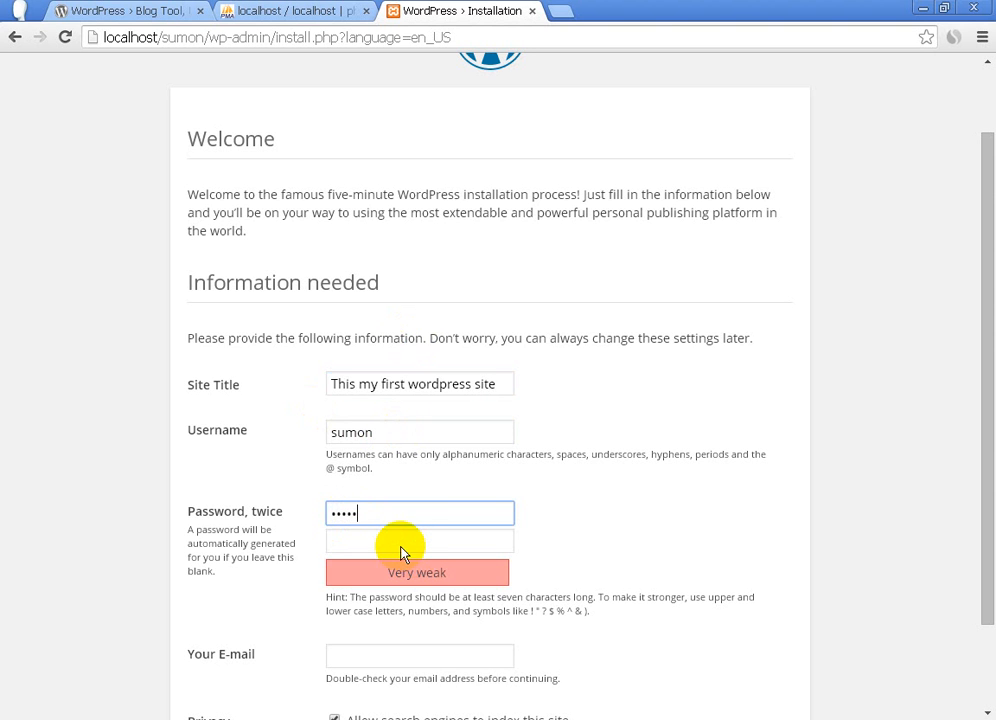
pyautogui.click(396, 539)
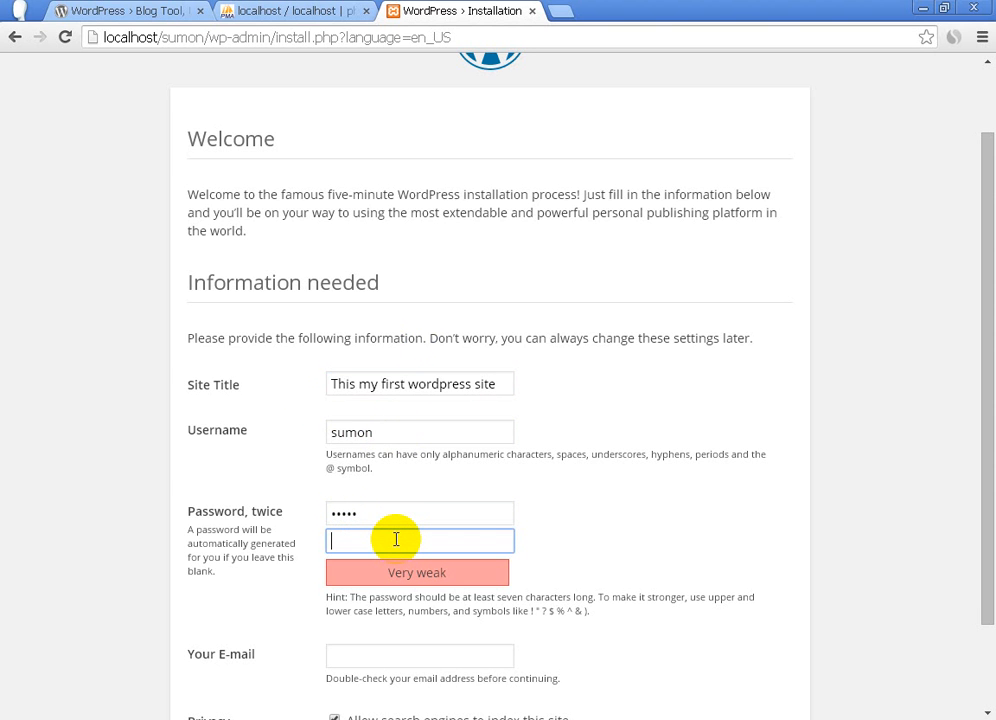
pyautogui.write('•••••')
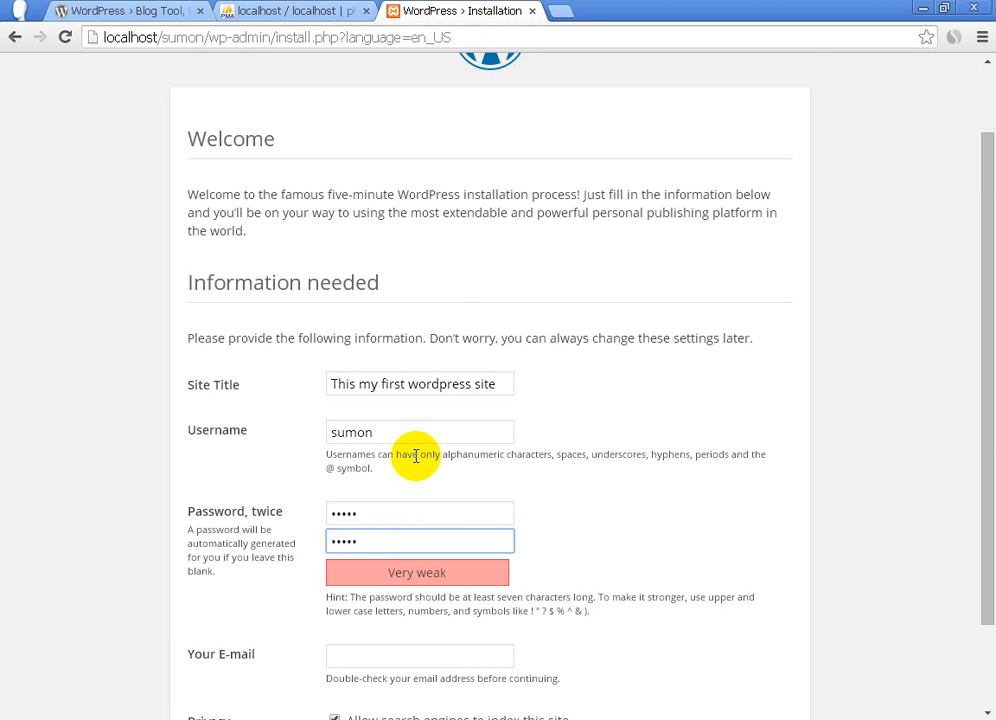
# Step: Fill in the administrator's e-mail address in the installation form
pyautogui.scroll(-1, 415, 453)
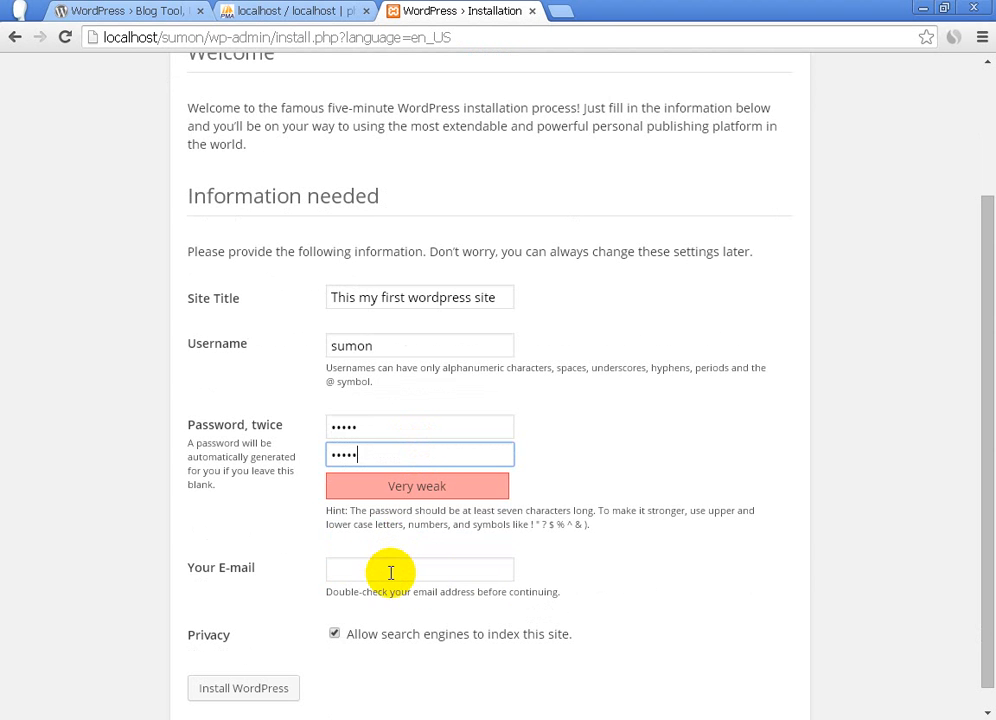
pyautogui.click(423, 574)
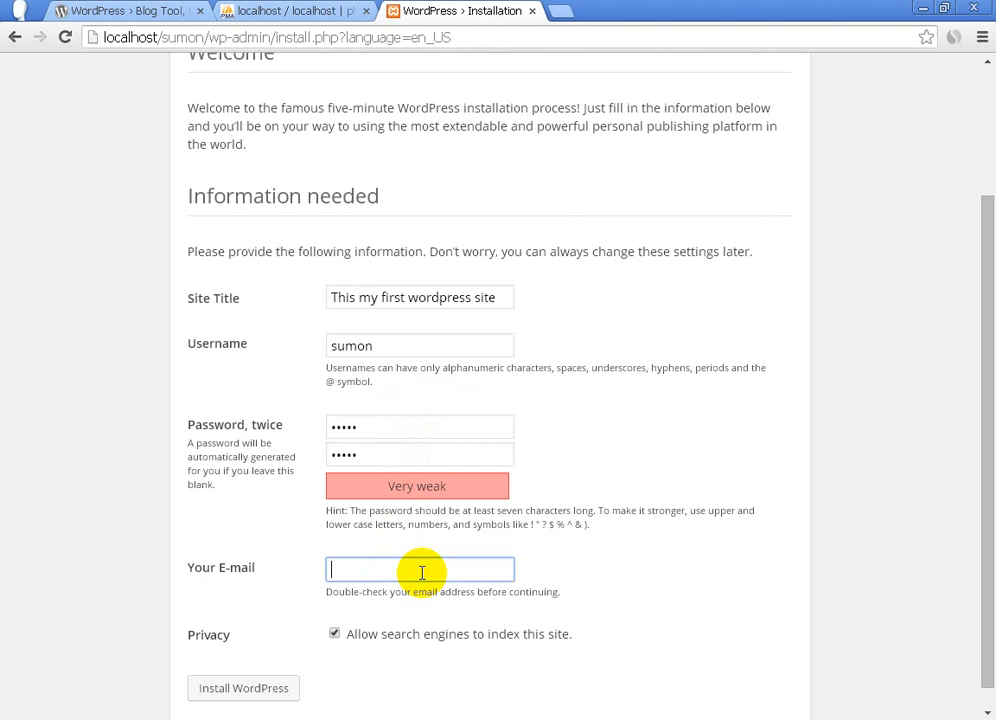
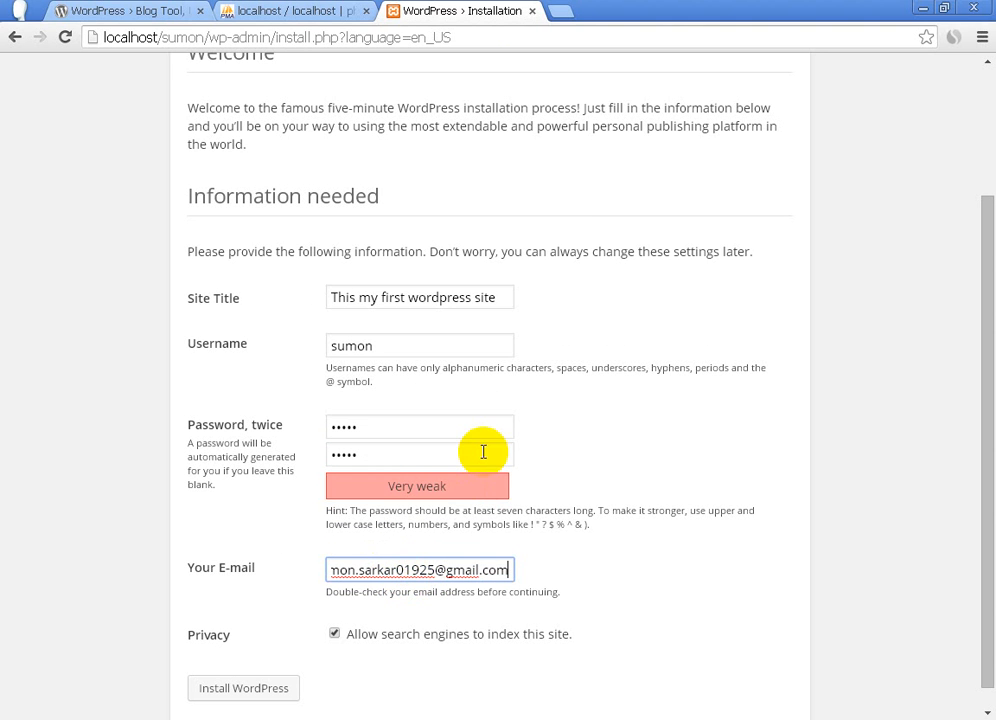
# Step: Start the WordPress installation with search engine indexing allowed, and decline saving the password in the browser
pyautogui.scroll(-1, 478, 460)
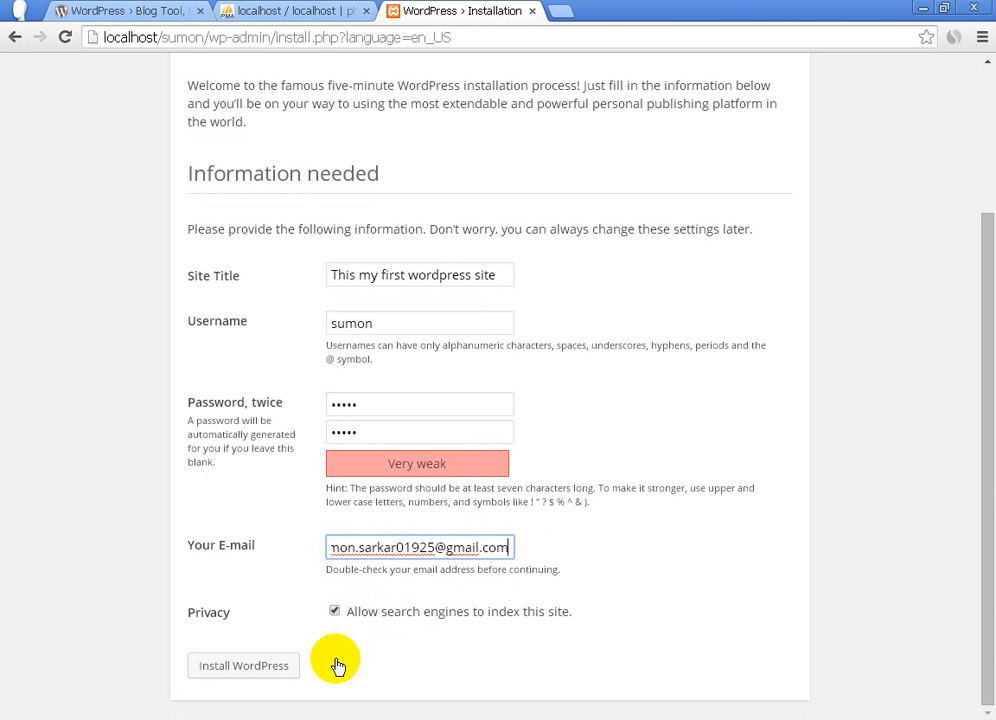
pyautogui.click(229, 670)
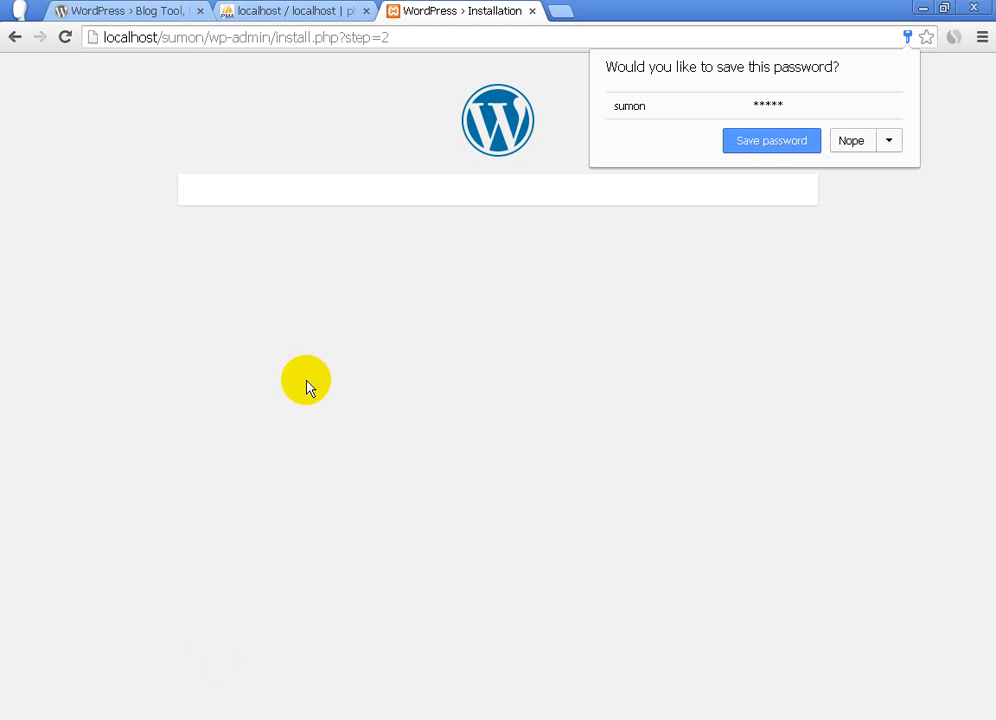
pyautogui.click(848, 141)
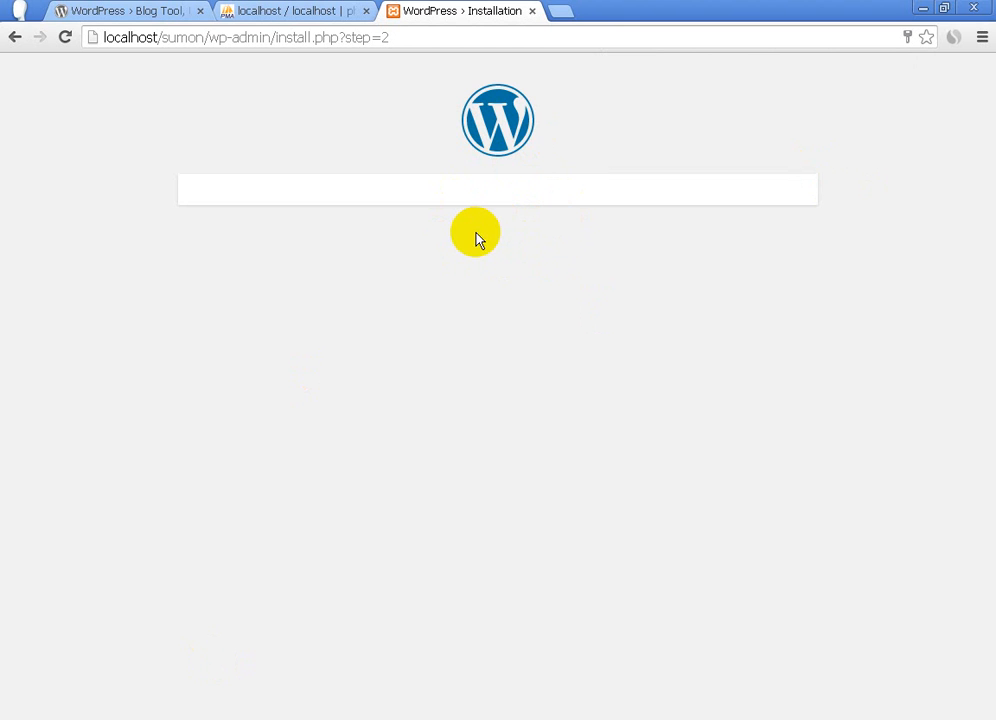
# Step: Reload the blank installation page with its form data resubmitted, and open the site's login page
pyautogui.press('F5')
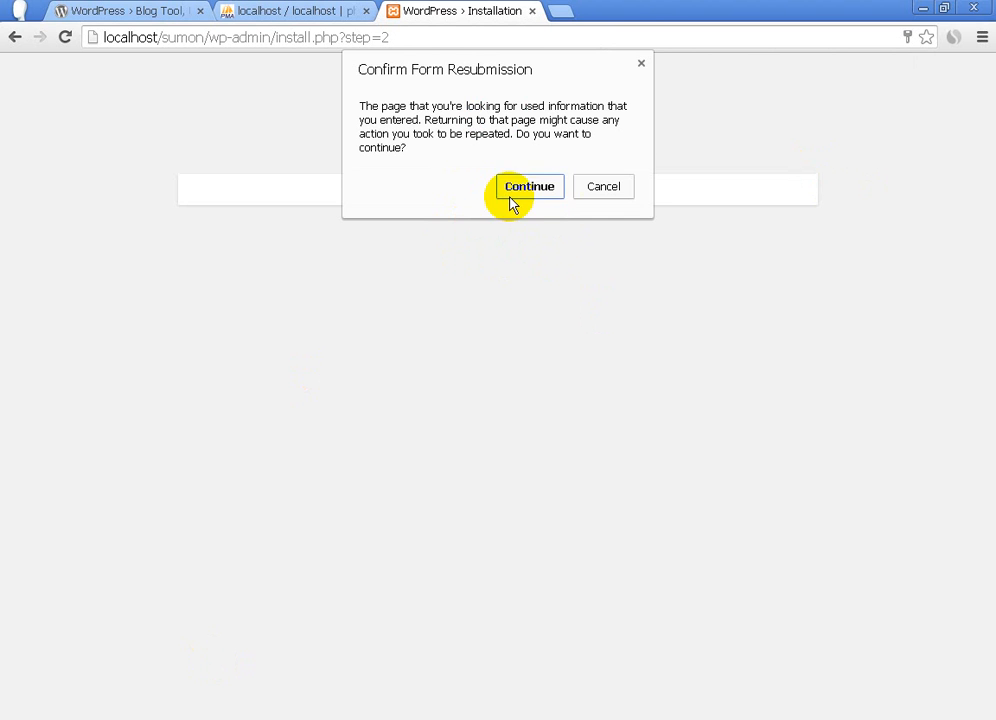
pyautogui.click(540, 189)
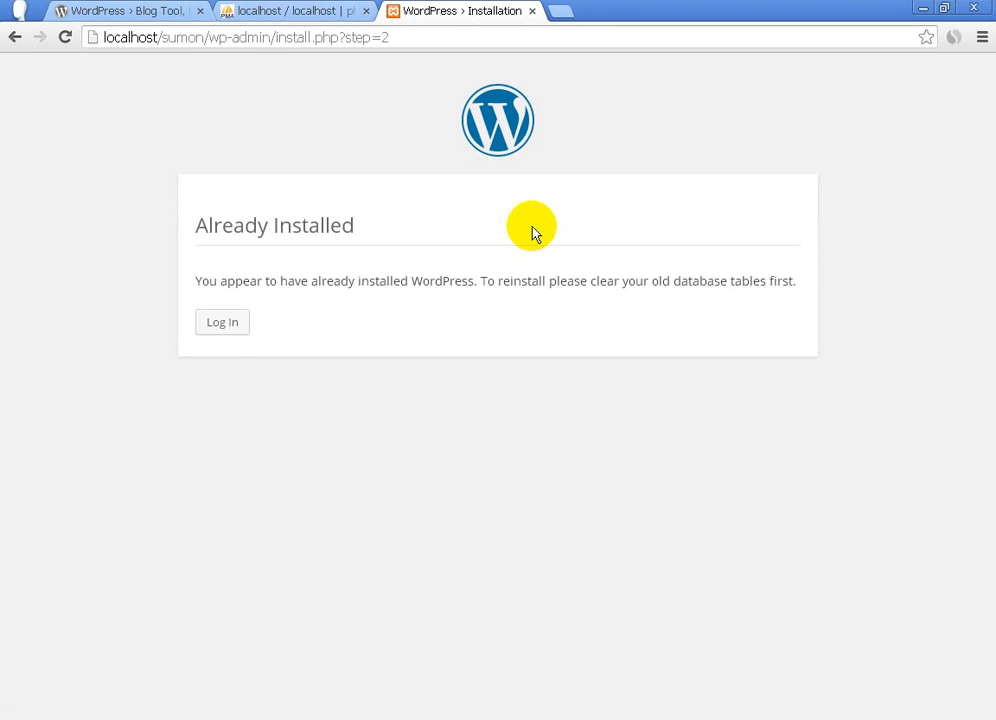
pyautogui.click(217, 326)
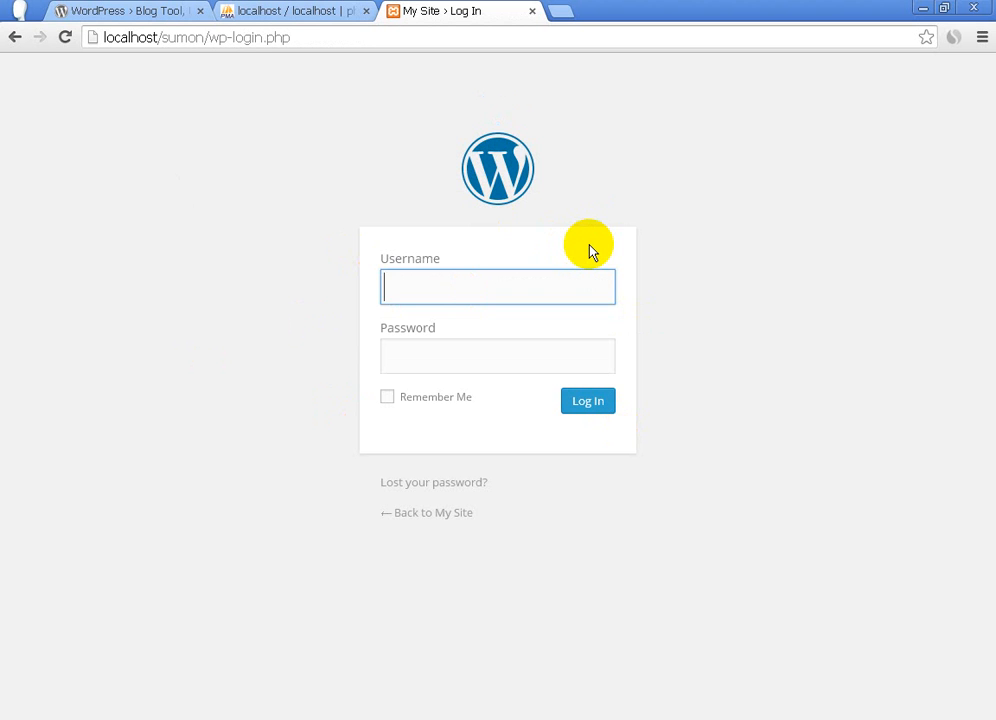
# Step: Try to log in with the administrator username in lowercase and the account password, with Remember Me enabled
pyautogui.write('sumon')
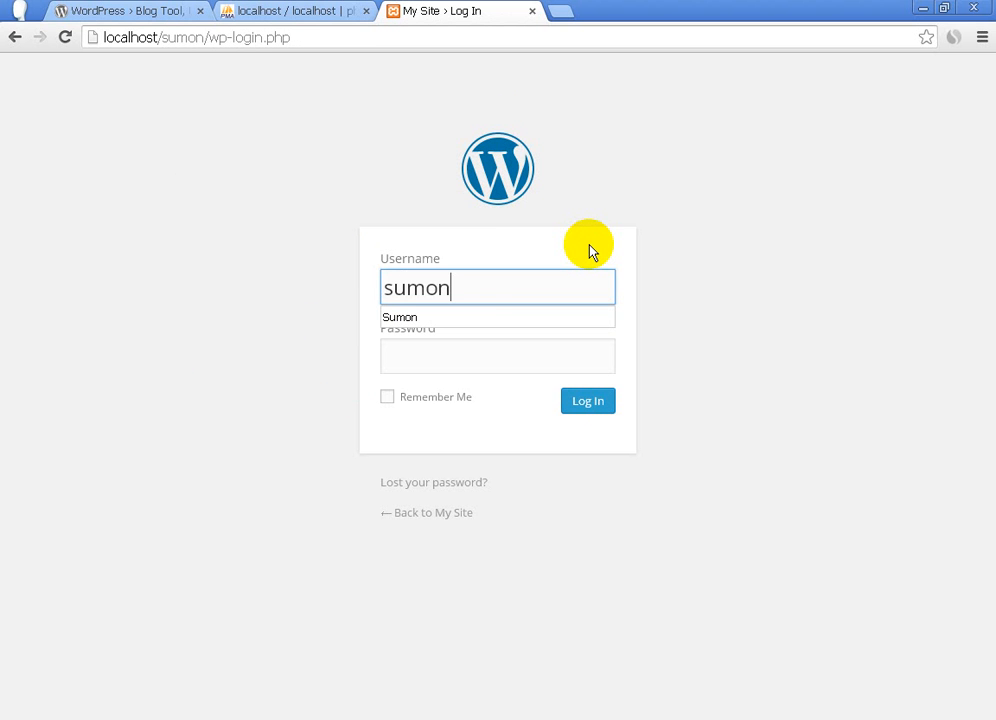
pyautogui.click(465, 349)
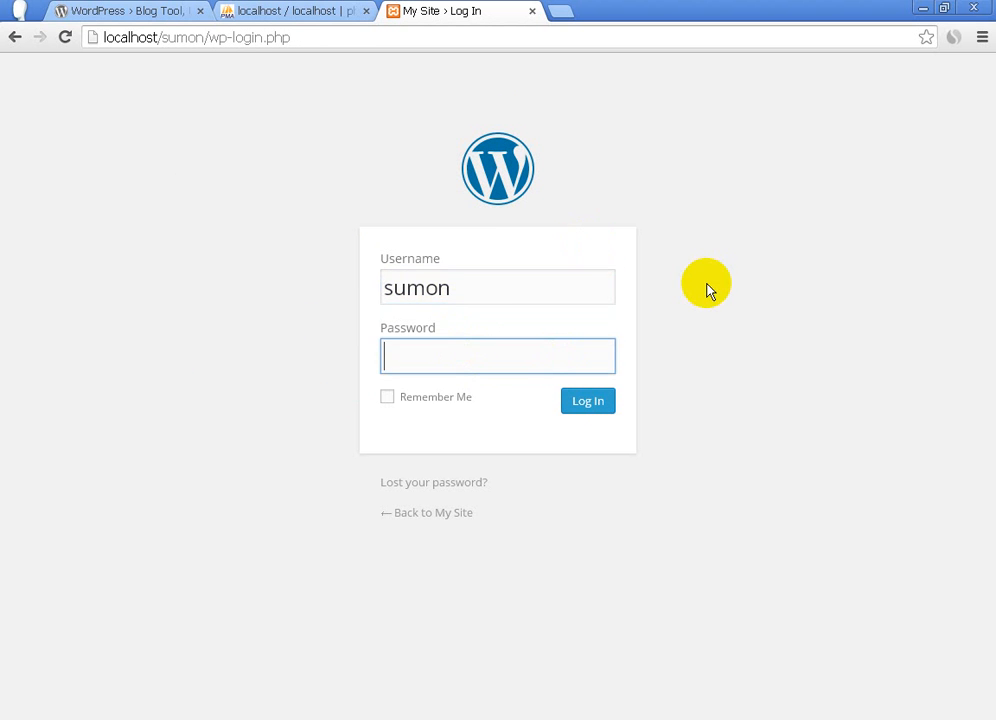
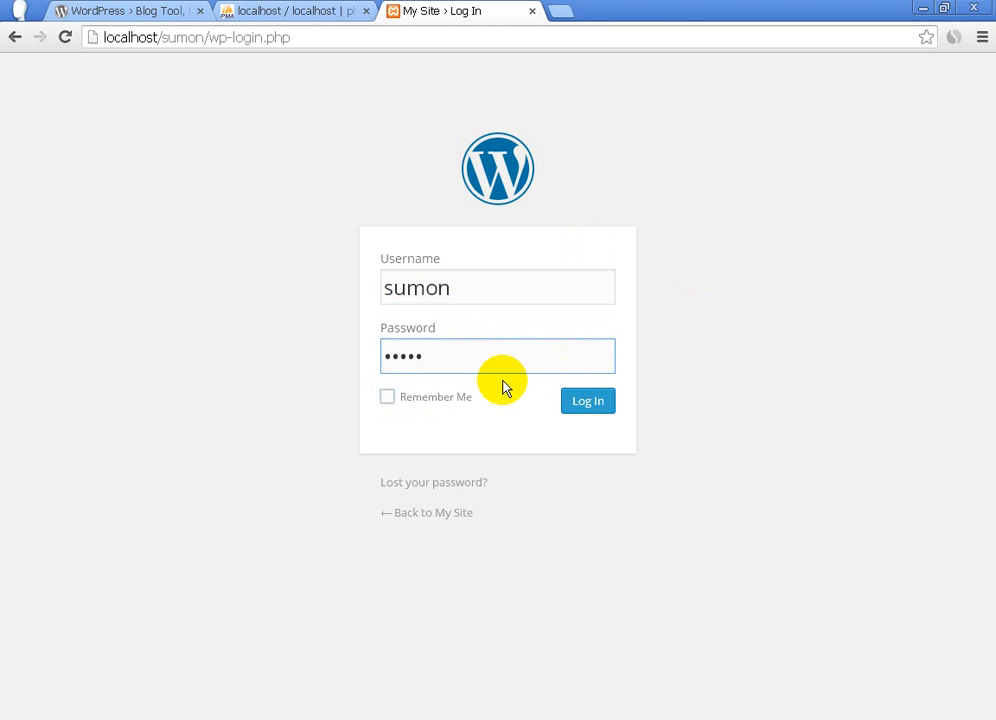
pyautogui.click(437, 400)
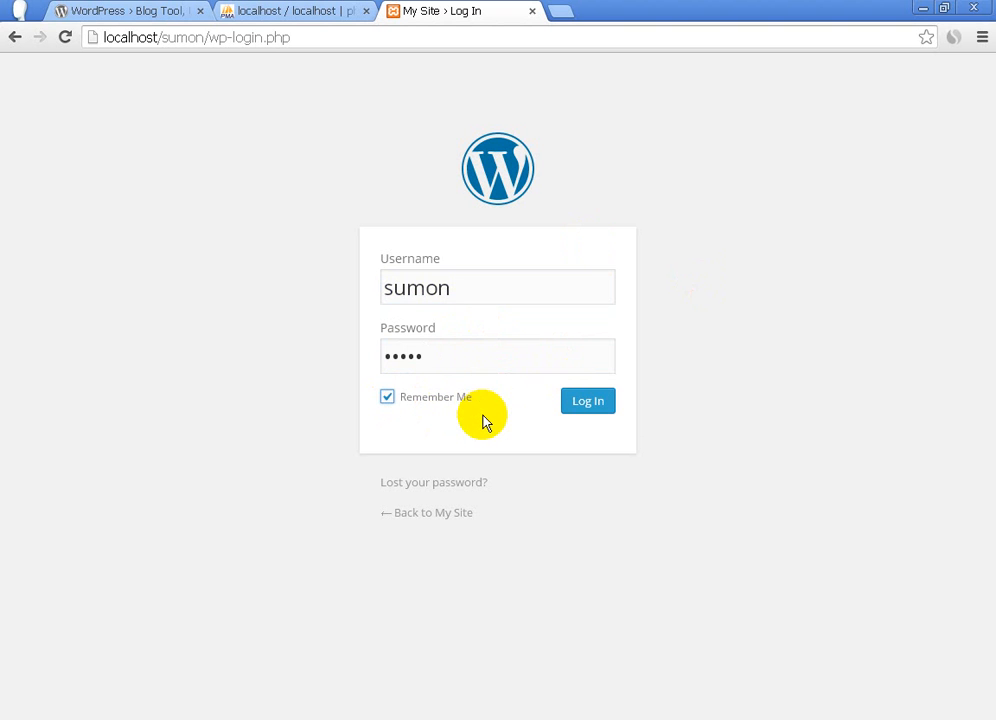
pyautogui.click(597, 409)
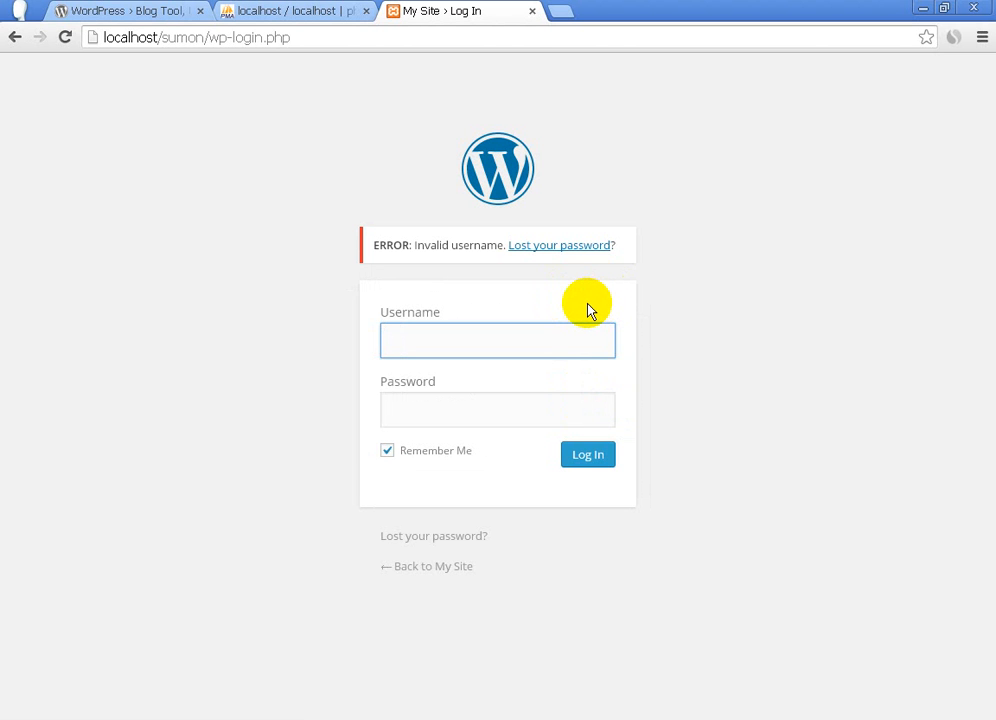
# Step: Retry the login with the same lowercase username and the account password
pyautogui.write('sumo')
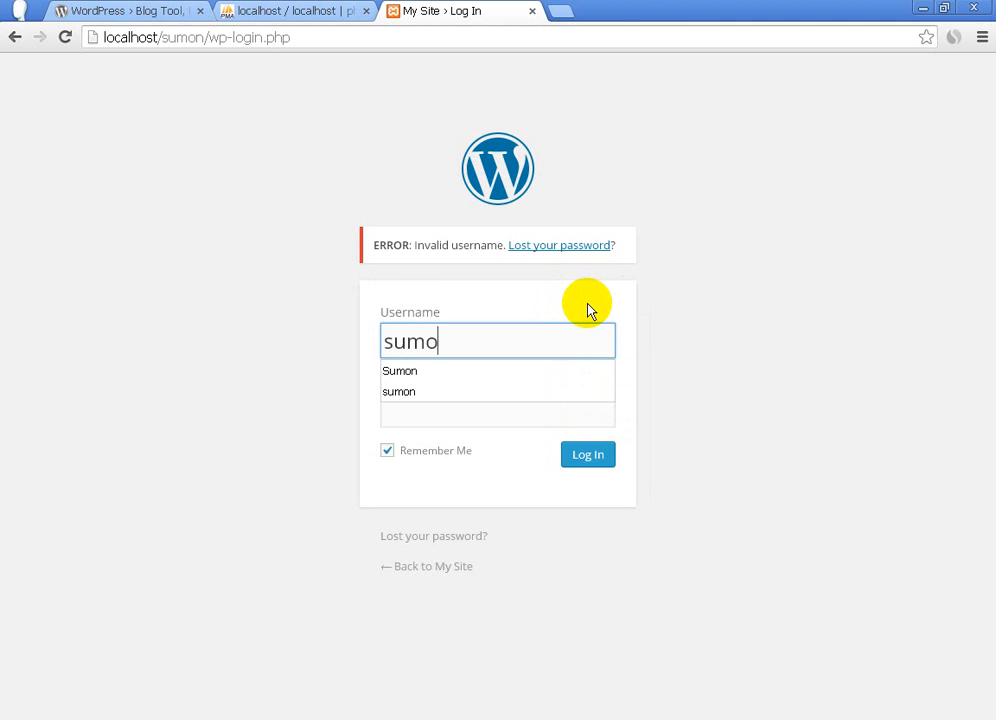
pyautogui.write('n')
pyautogui.click(525, 336)
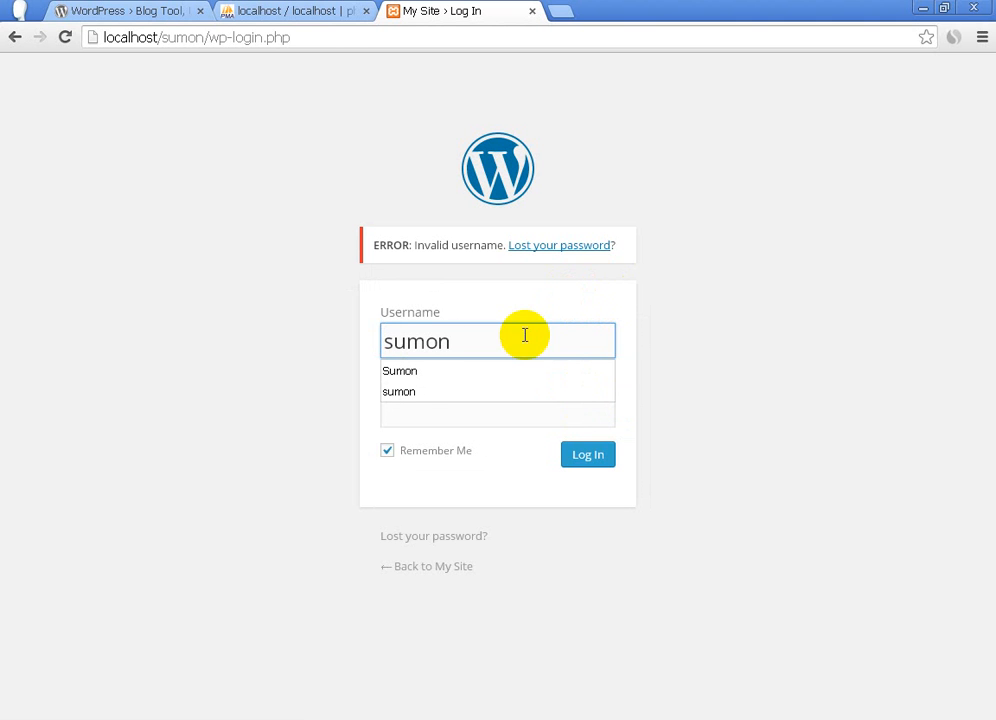
pyautogui.click(729, 391)
pyautogui.click(501, 405)
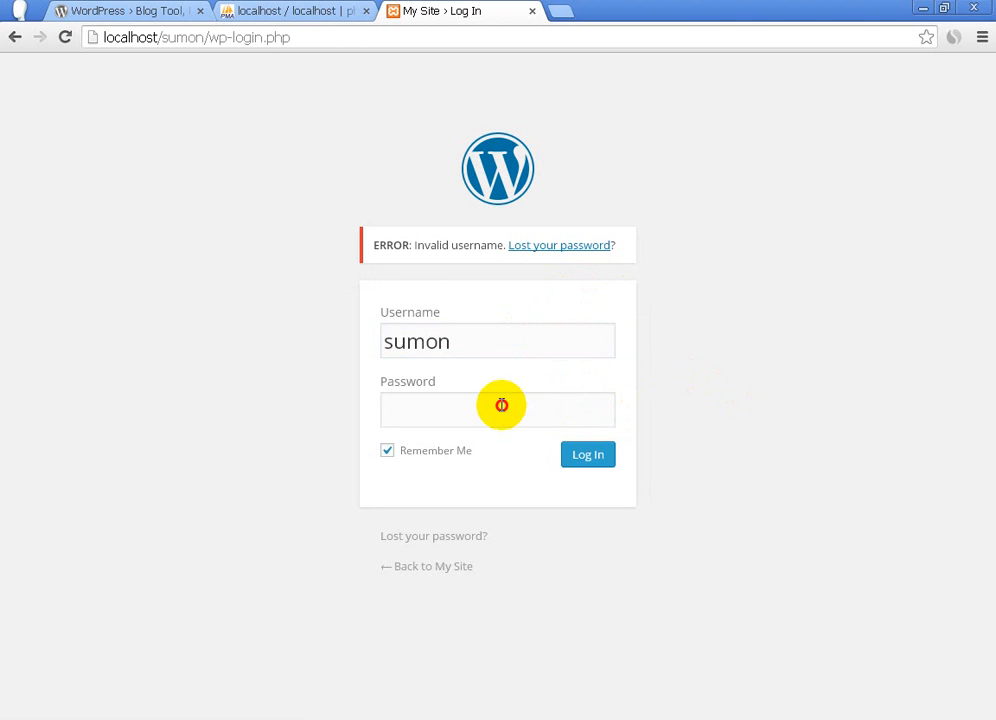
pyautogui.write('••')
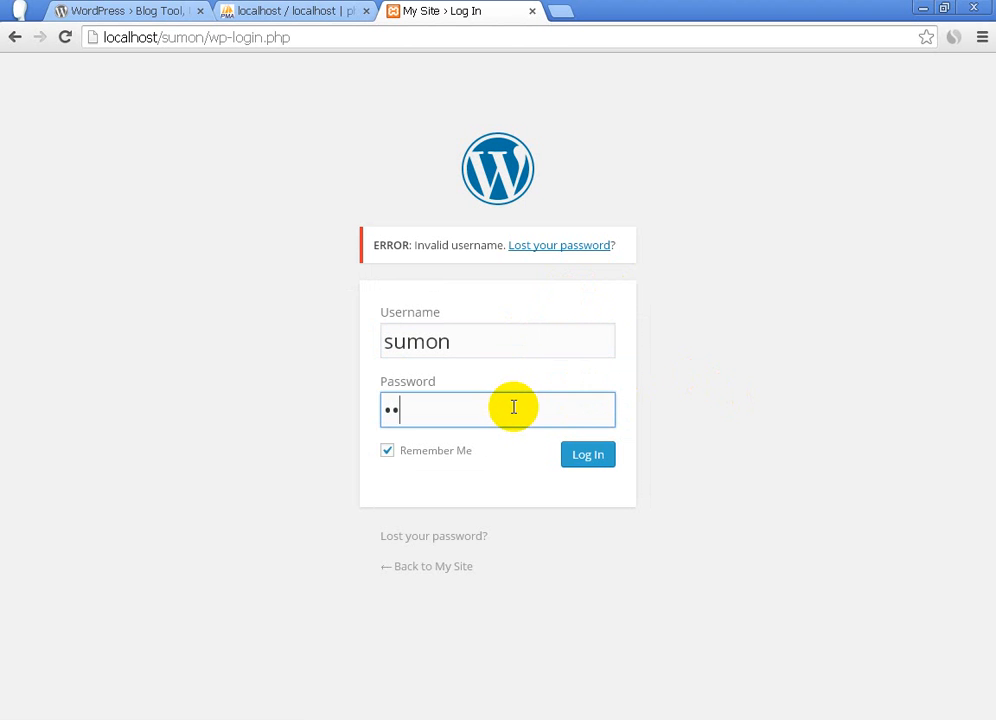
pyautogui.write('•••')
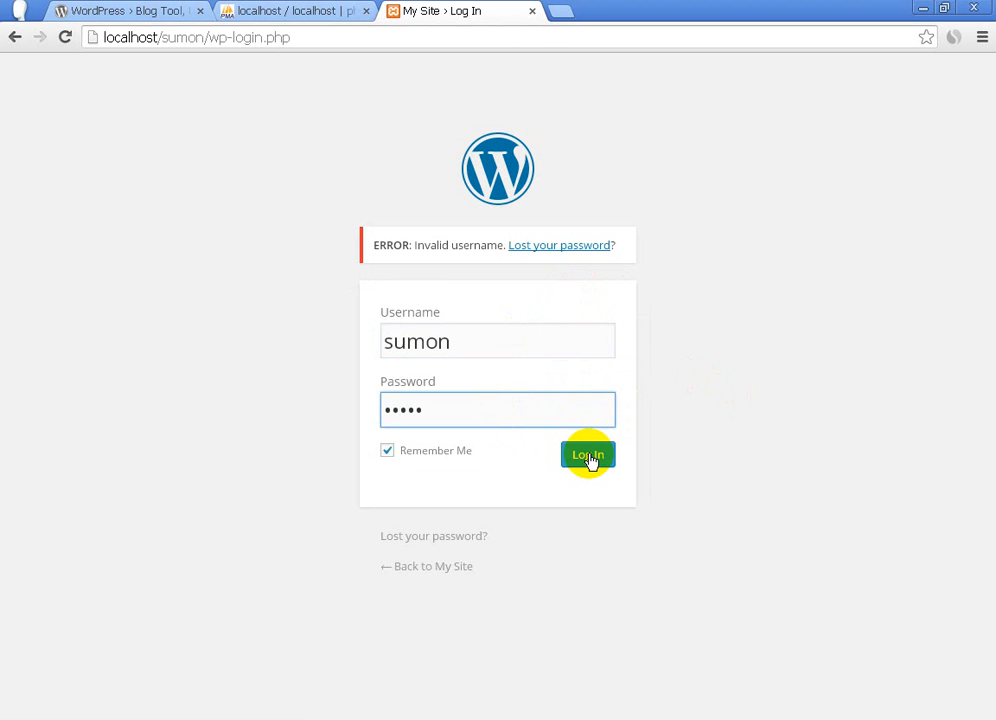
pyautogui.click(591, 458)
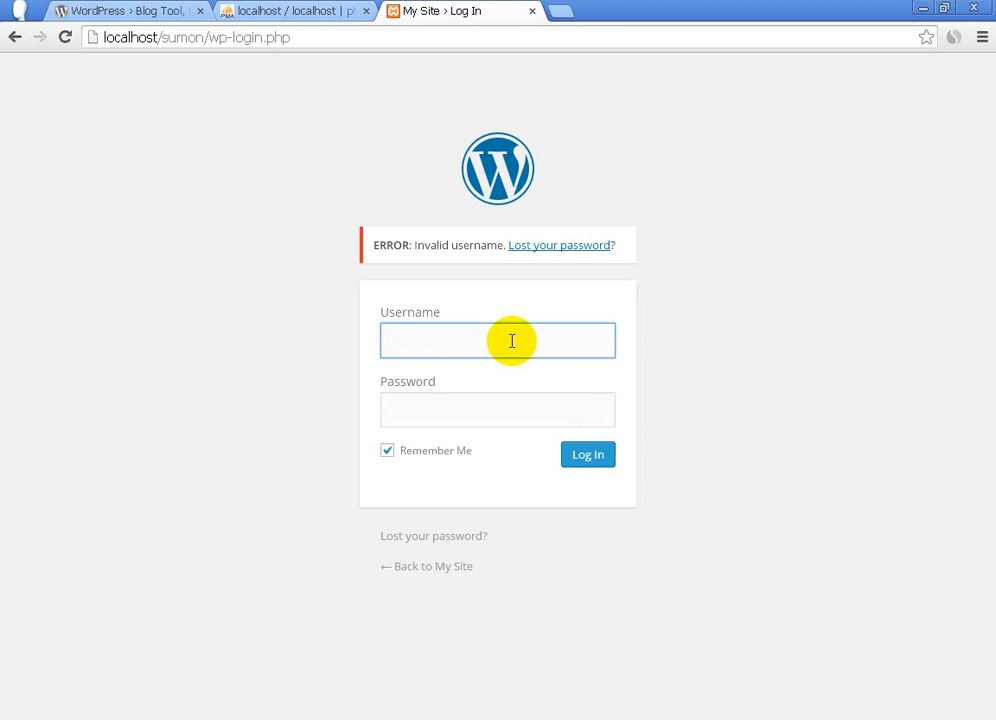
# Step: Try to log in with the administrator username capitalized and the account password, keeping Remember Me enabled
pyautogui.write('Sumon')
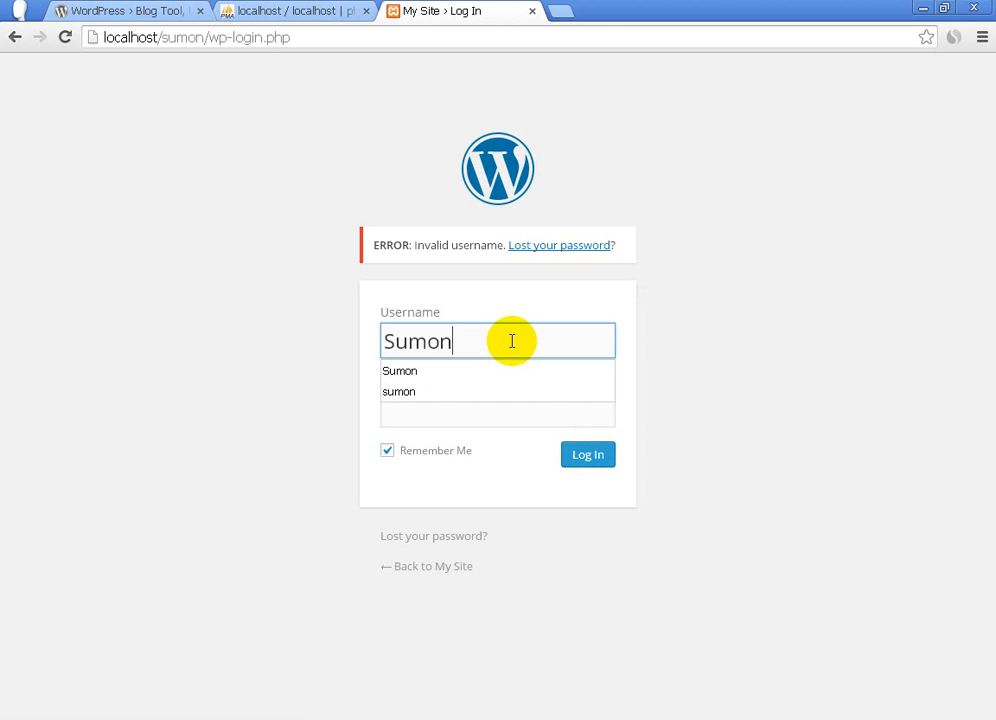
pyautogui.click(416, 421)
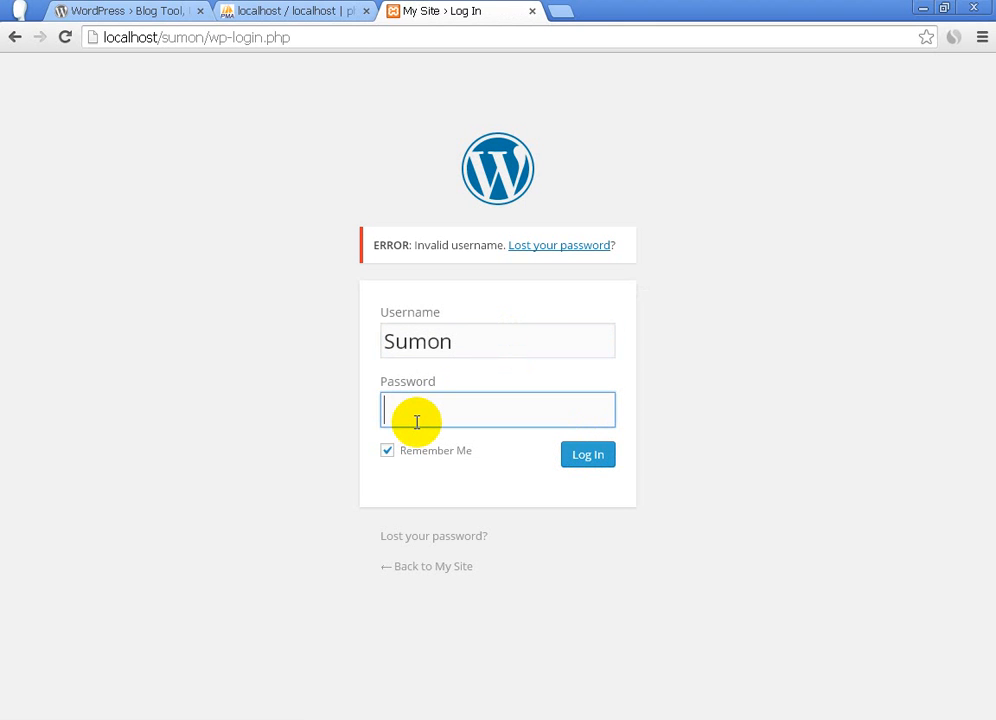
pyautogui.click(596, 458)
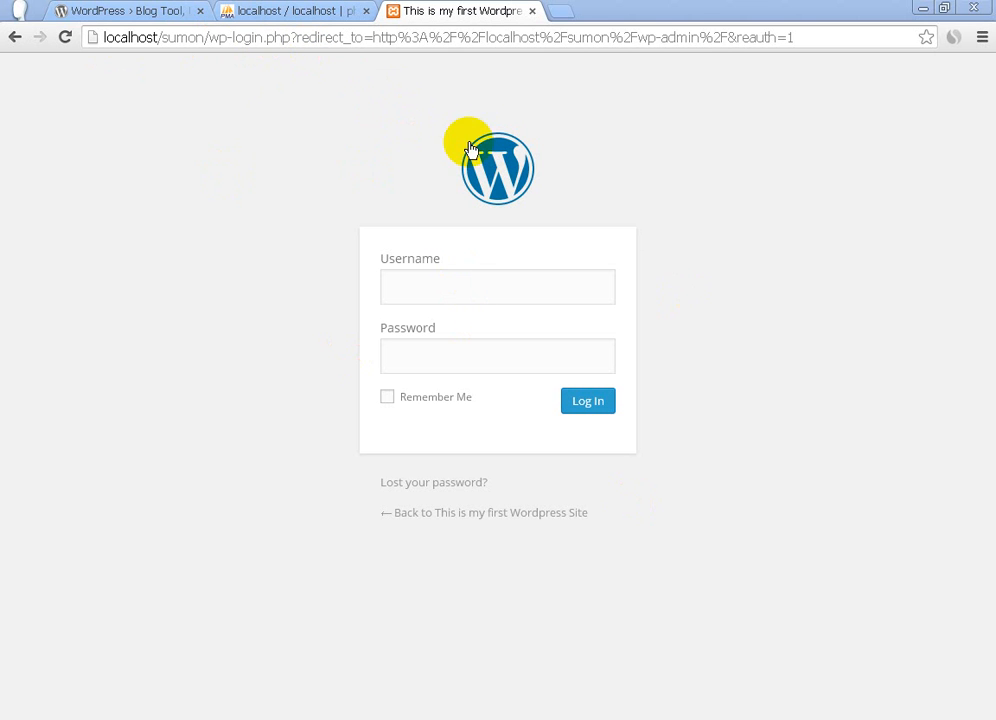
# Step: Replace everything after the site folder in the page address with wp-admin and load that address
pyautogui.click(212, 40)
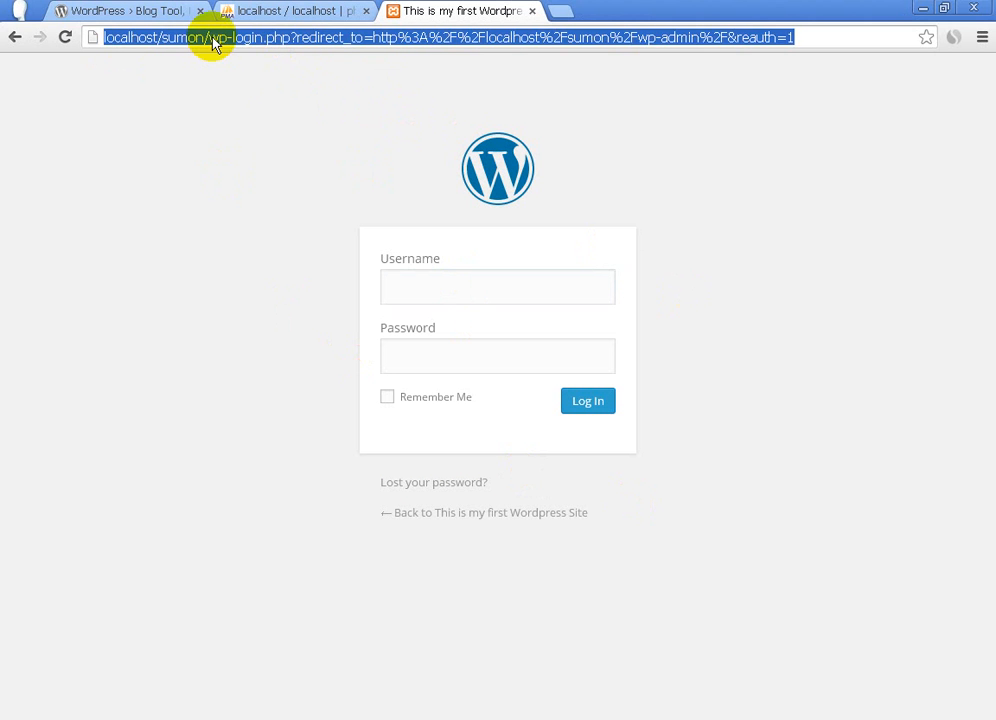
pyautogui.click(210, 40)
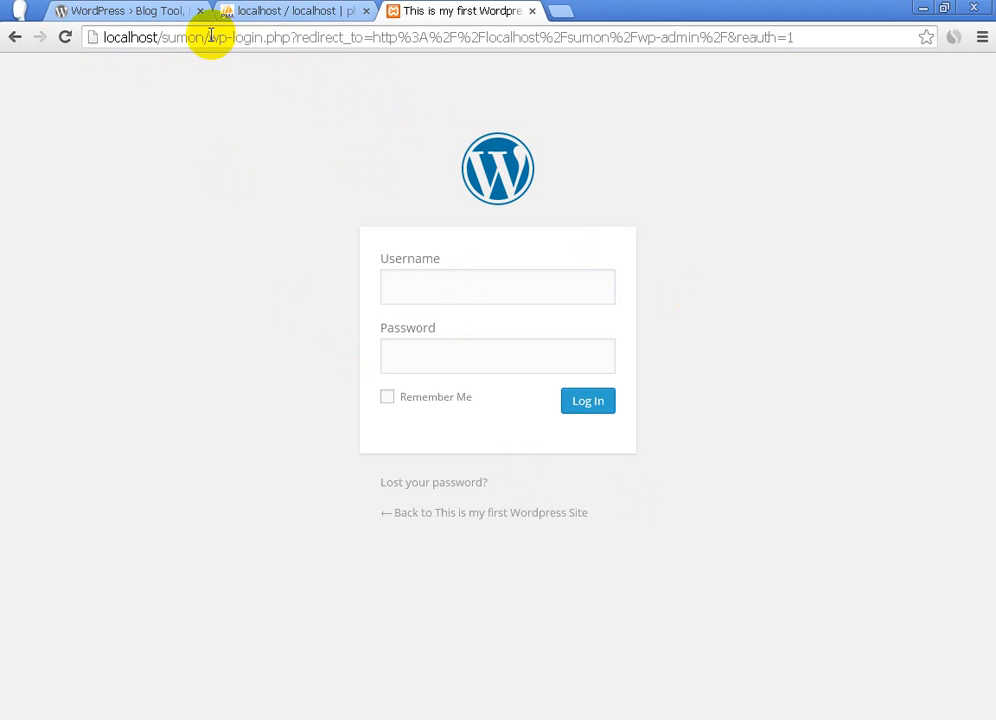
pyautogui.click(246, 36)
pyautogui.moveTo(246, 36); pyautogui.dragTo(834, 58)
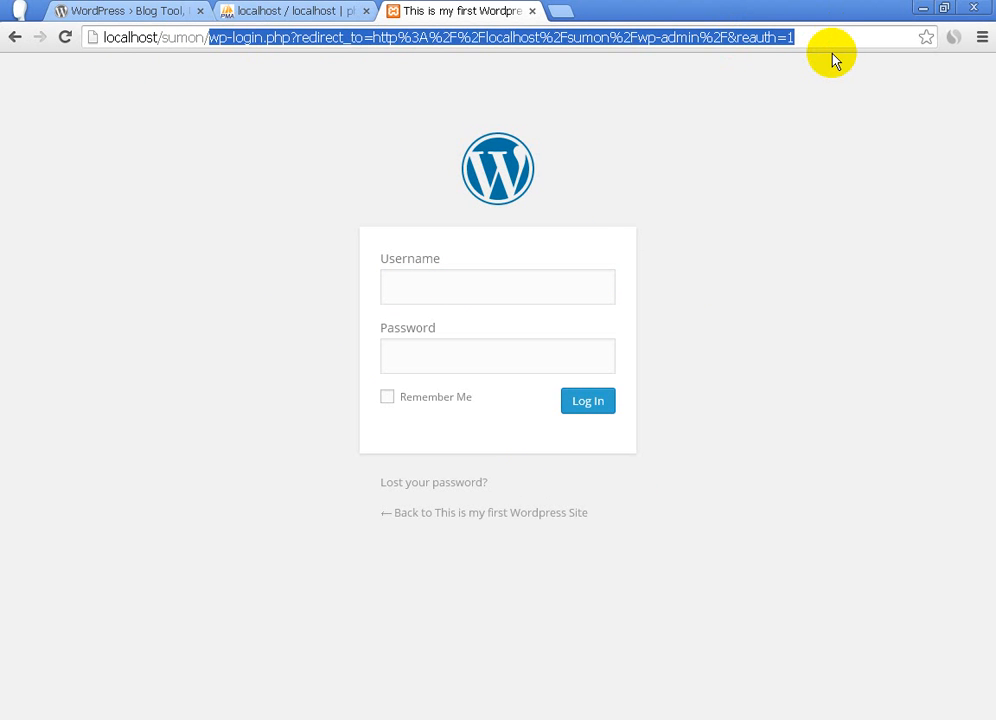
pyautogui.write('wp-')
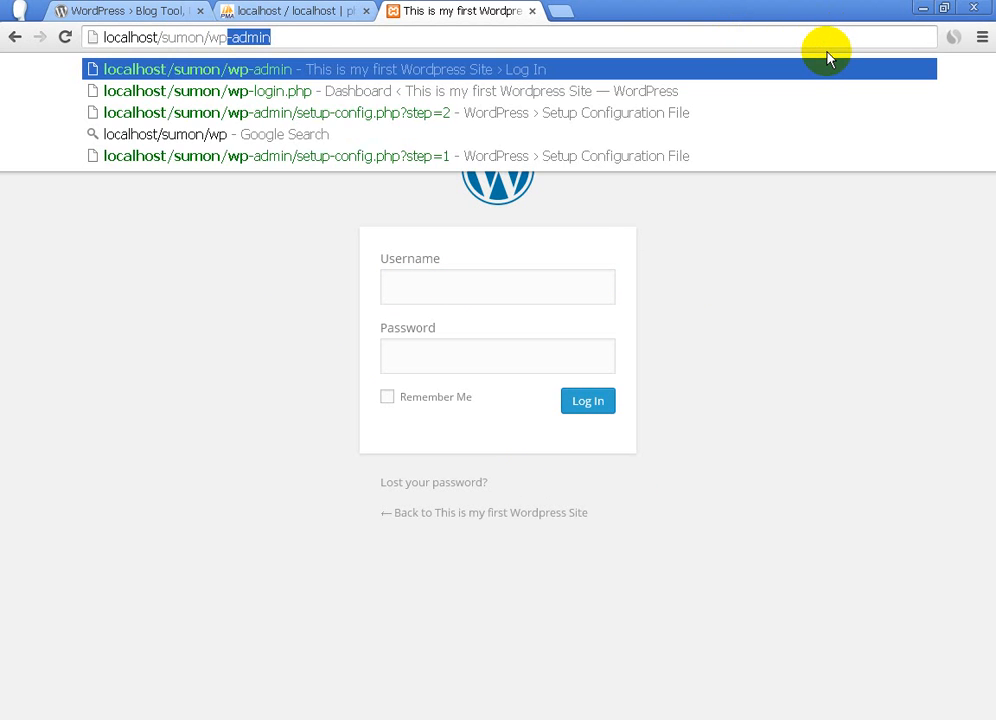
pyautogui.write('a')
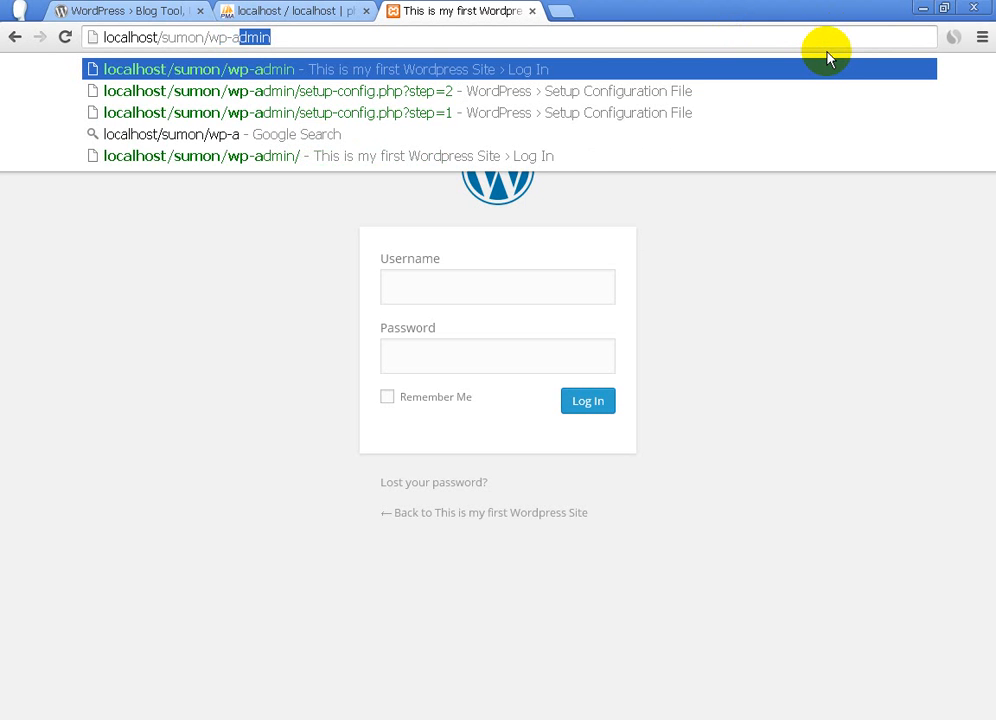
pyautogui.write('dmin')
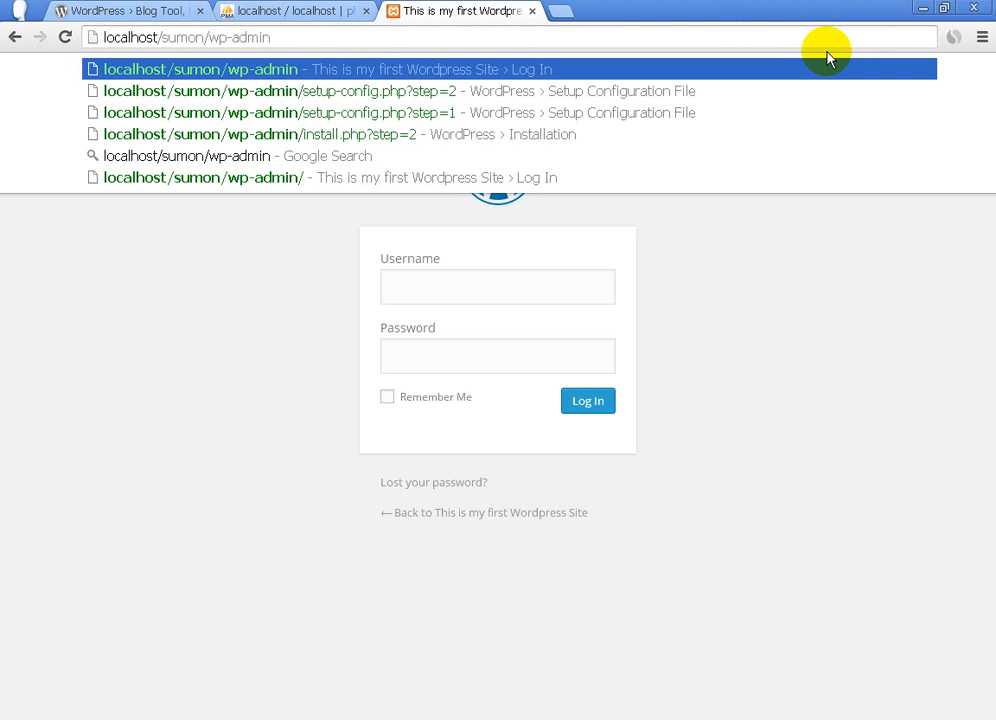
pyautogui.press('Return')
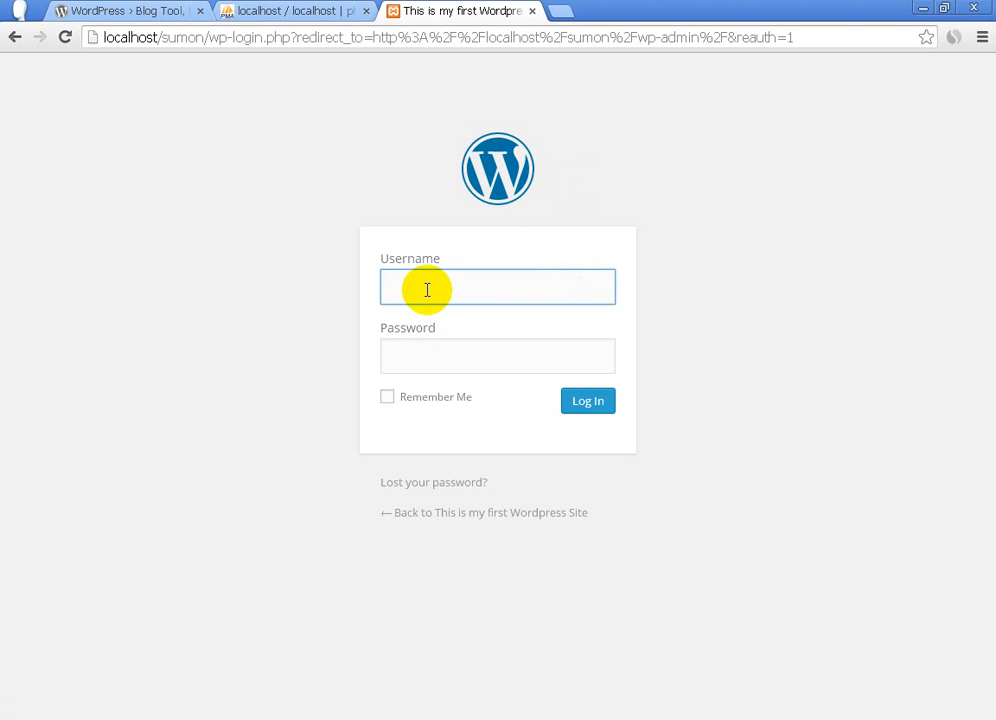
# Step: Log in to the site with the administrator username in lowercase and the account password, and dismiss the browser's password-saving offer
pyautogui.click(427, 290)
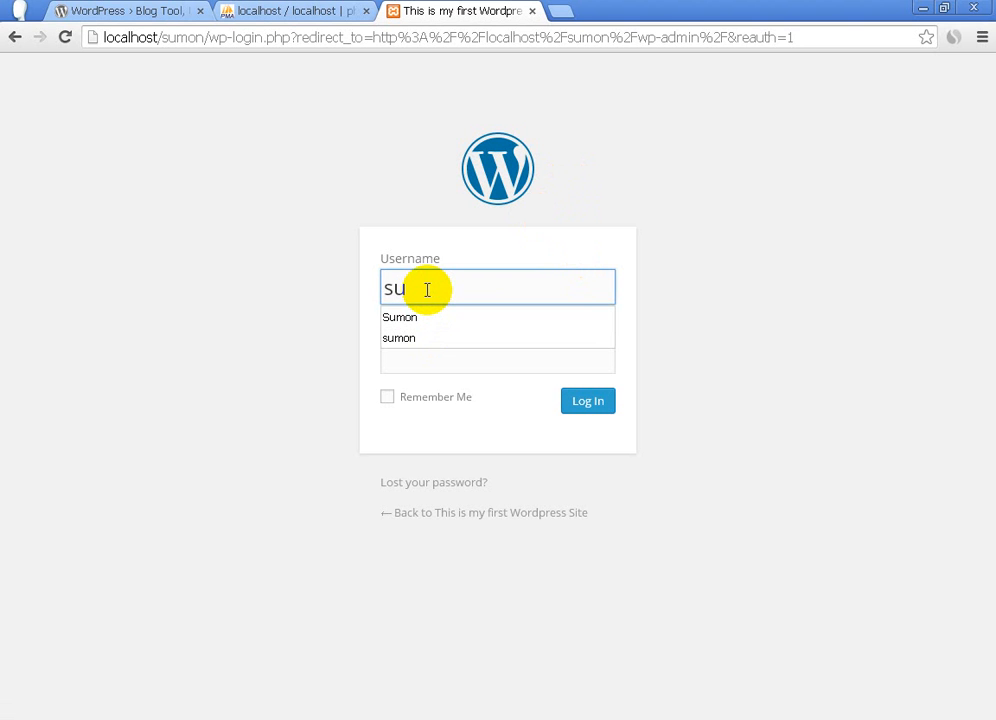
pyautogui.press('Tab')
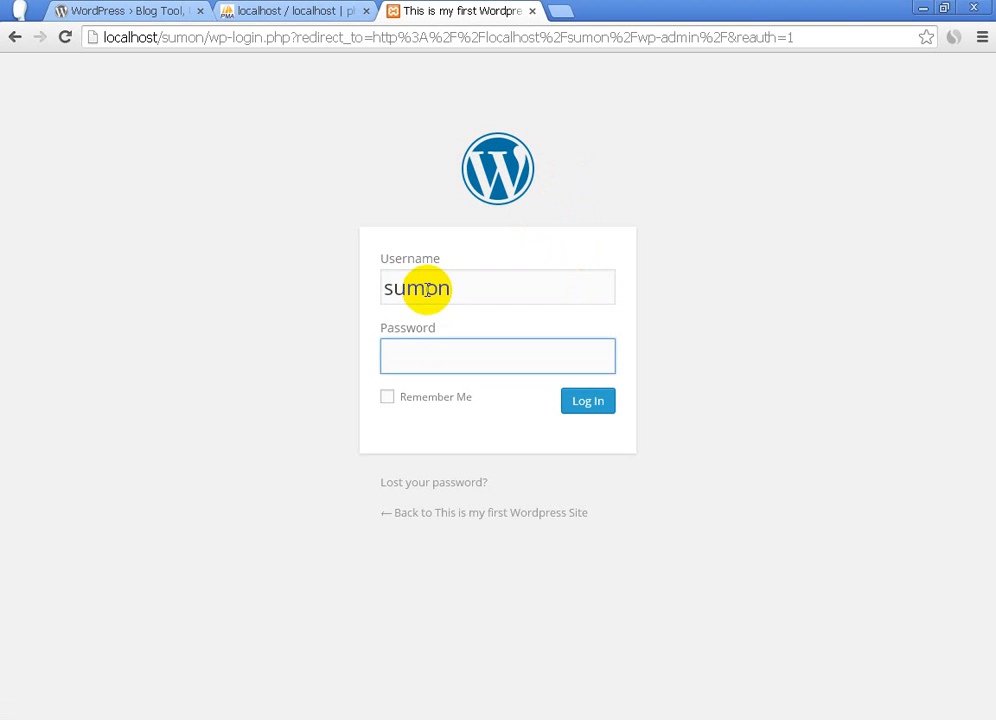
pyautogui.click(586, 401)
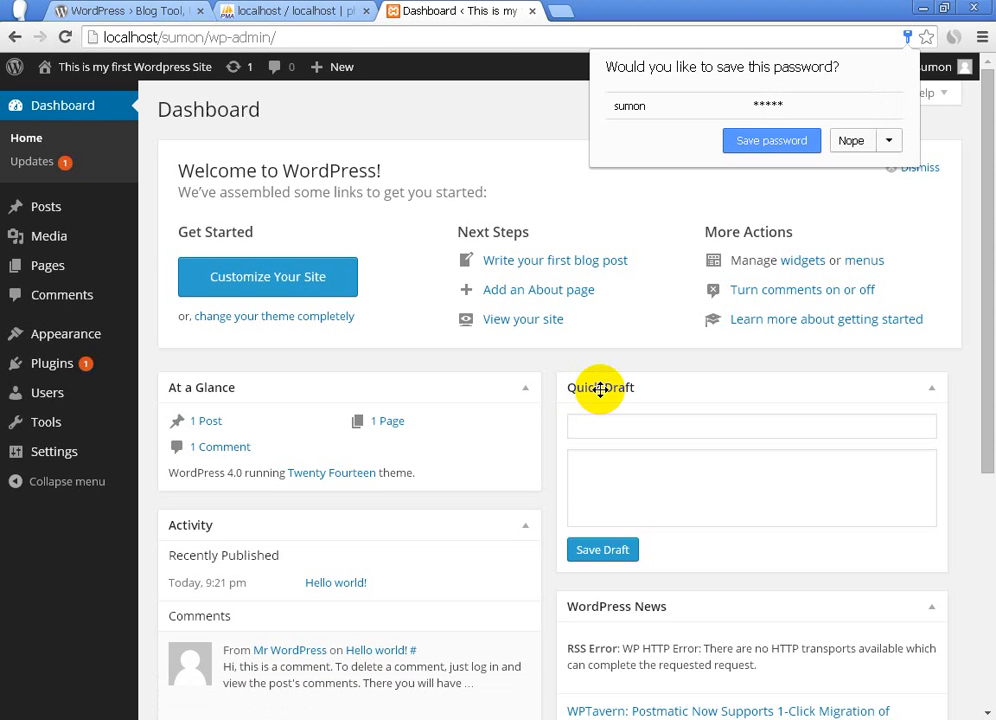
pyautogui.click(717, 190)
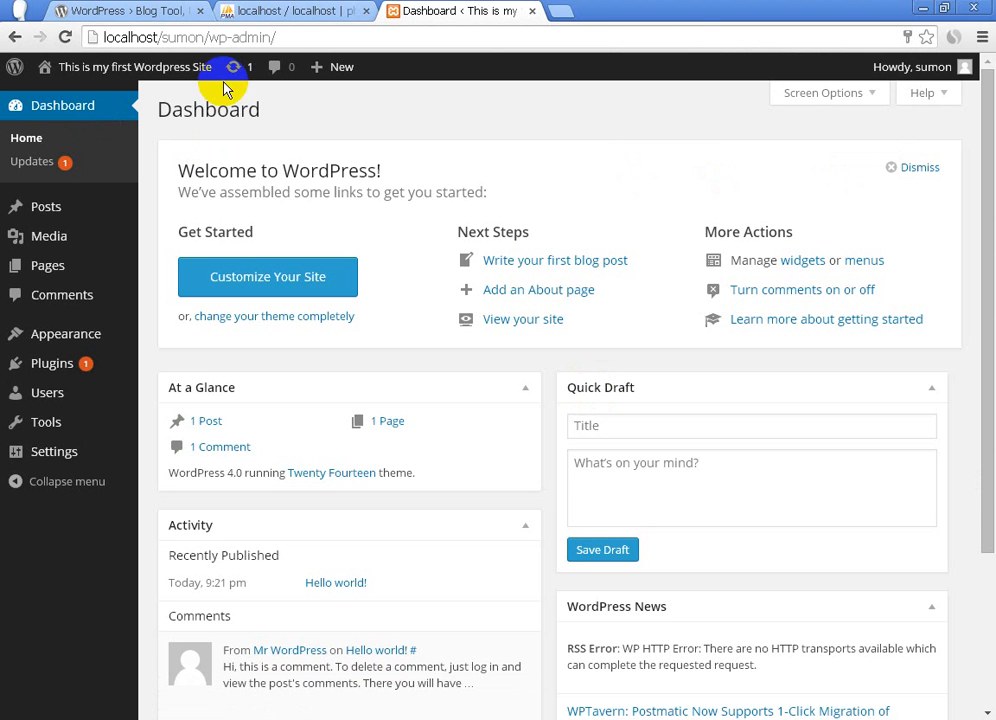
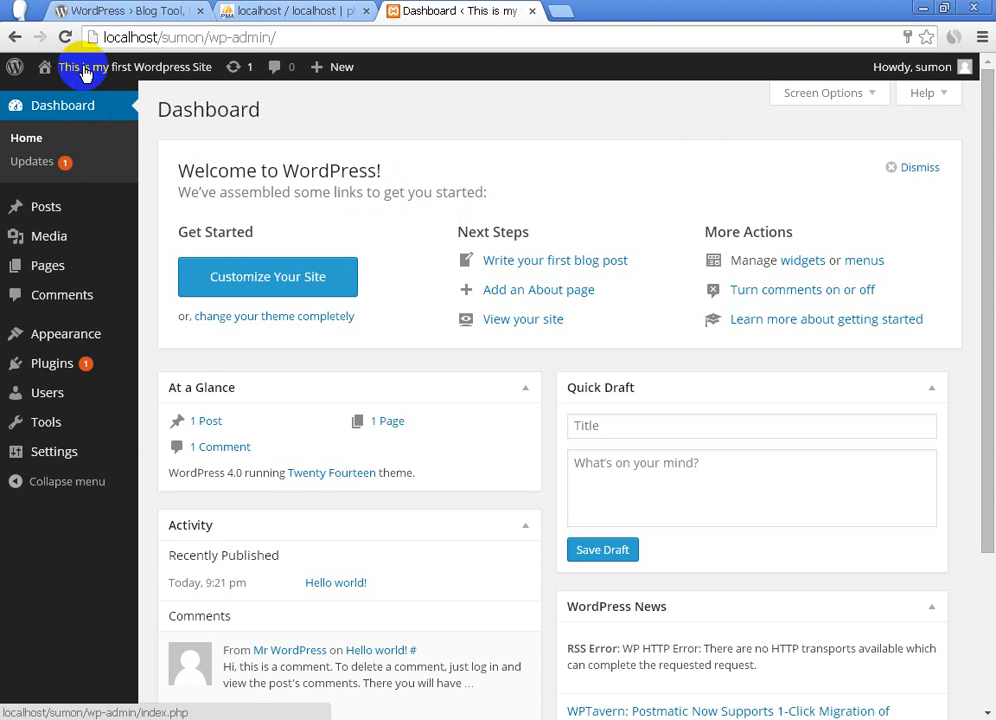
# Step: Hide the Welcome and Activity boxes from the dashboard through its screen options, and close those options
pyautogui.moveTo(109, 74)
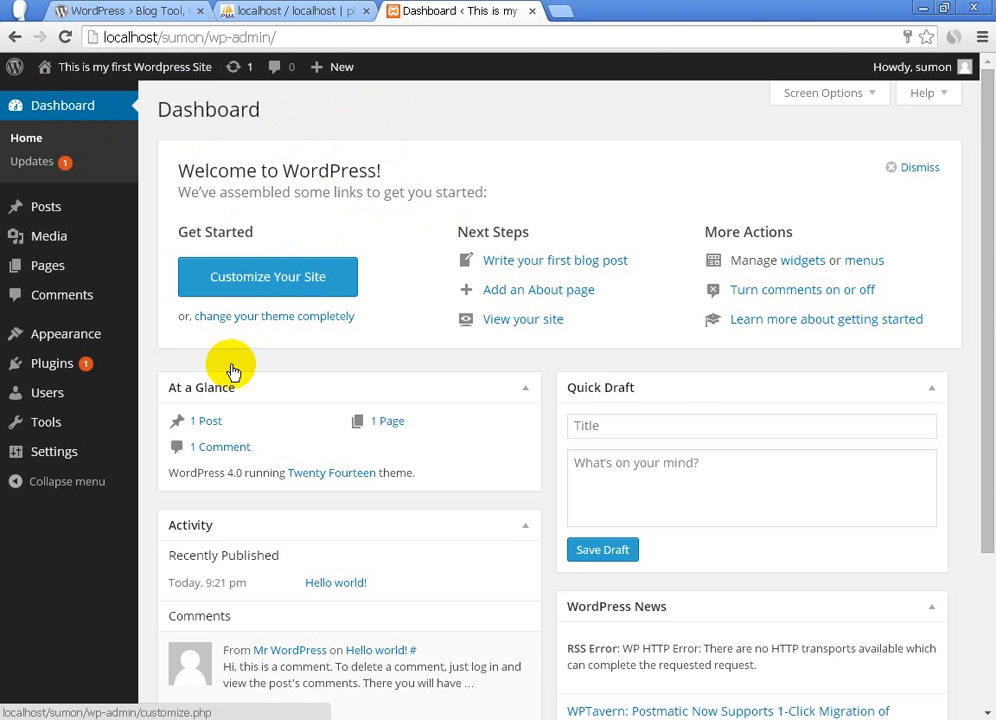
pyautogui.scroll(-1, 678, 384)
pyautogui.scroll(-1, 565, 460)
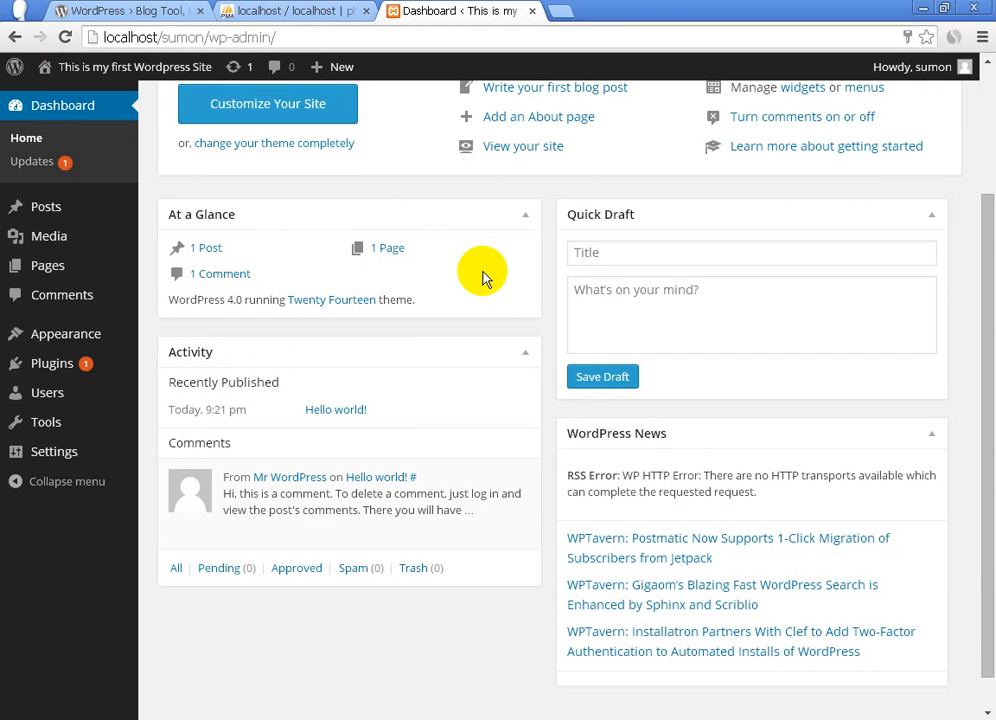
pyautogui.scroll(2, 482, 278)
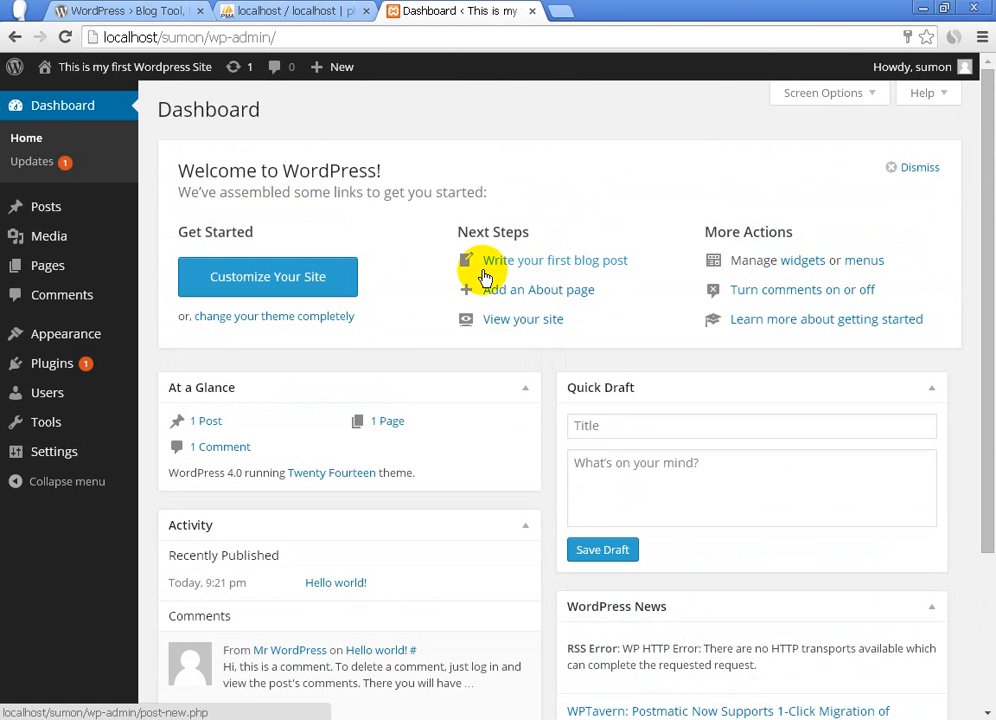
pyautogui.click(838, 96)
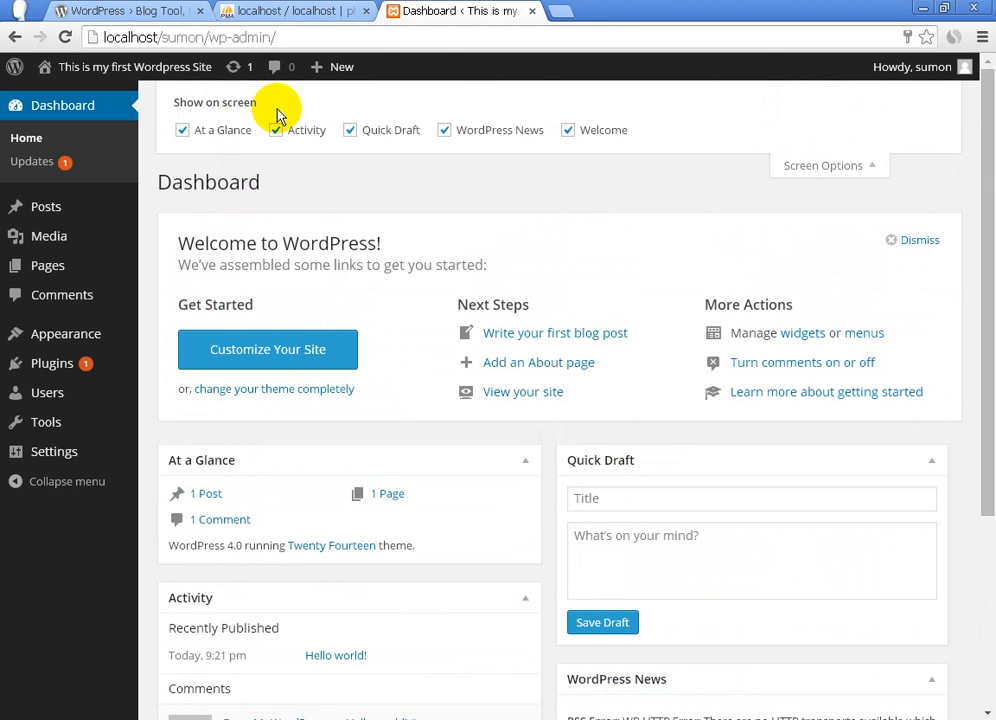
pyautogui.click(568, 132)
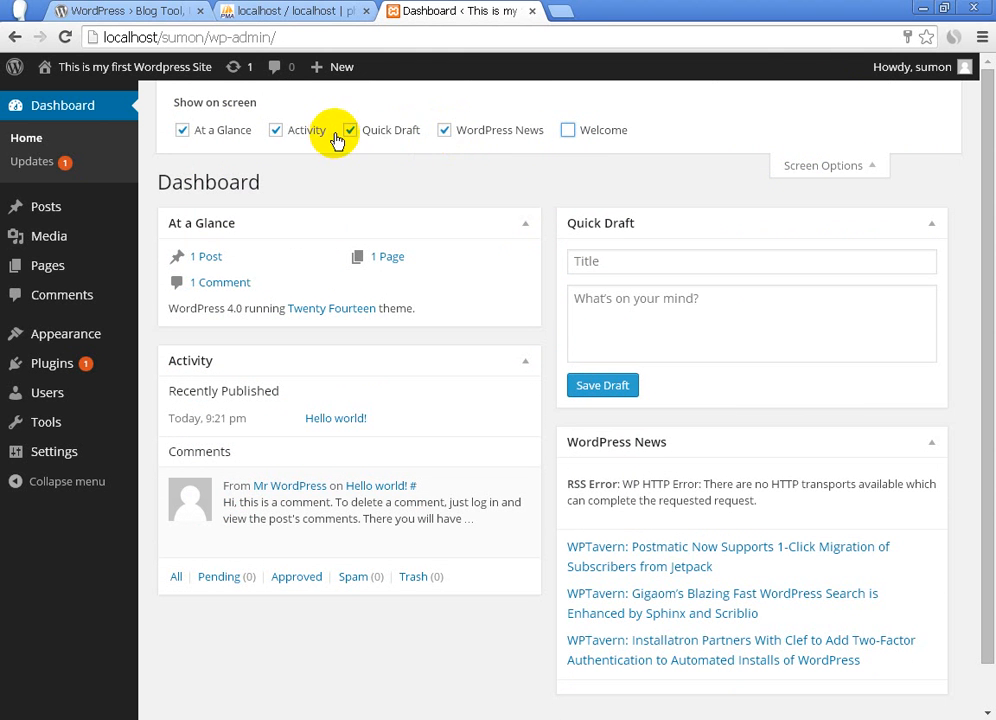
pyautogui.click(276, 131)
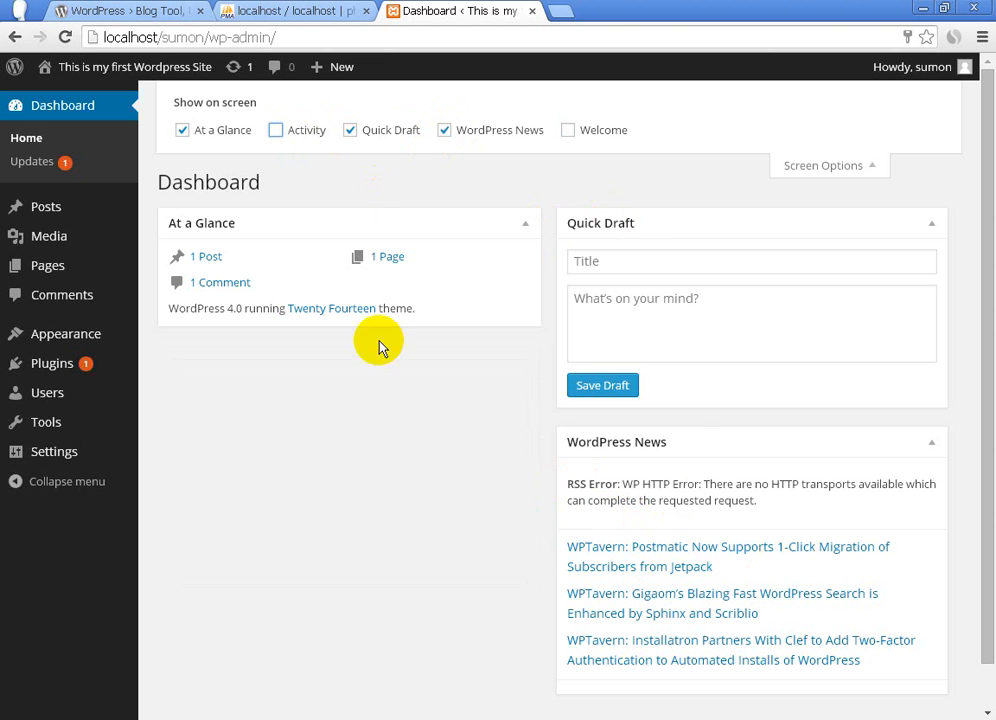
pyautogui.click(833, 170)
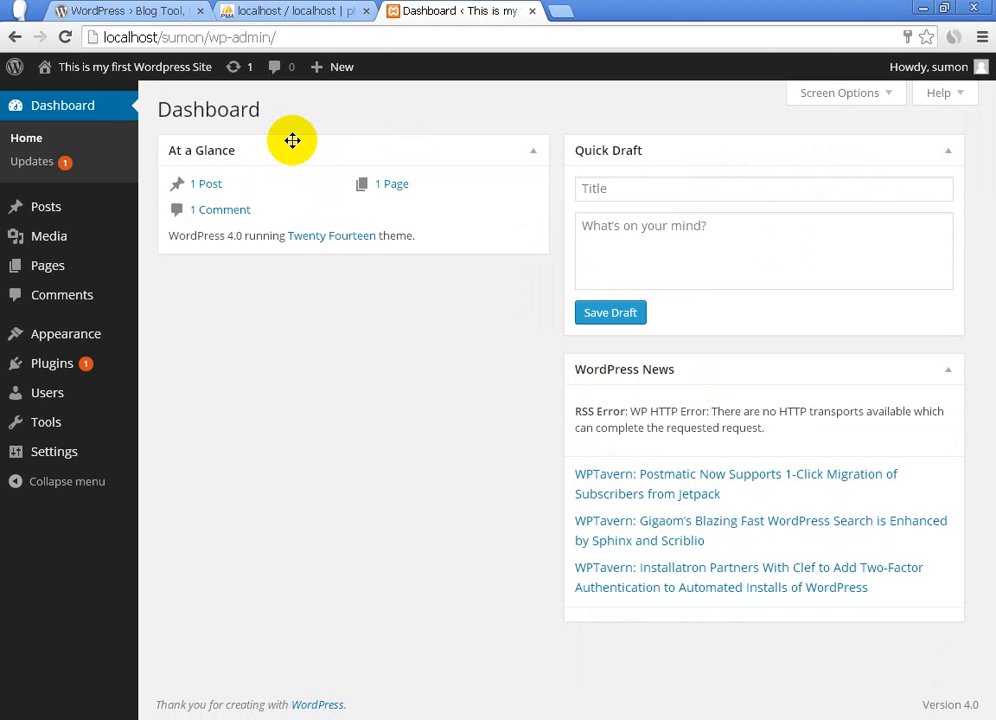
# Step: Open the site's public front page in a new browser tab and switch to it
pyautogui.moveTo(122, 78)
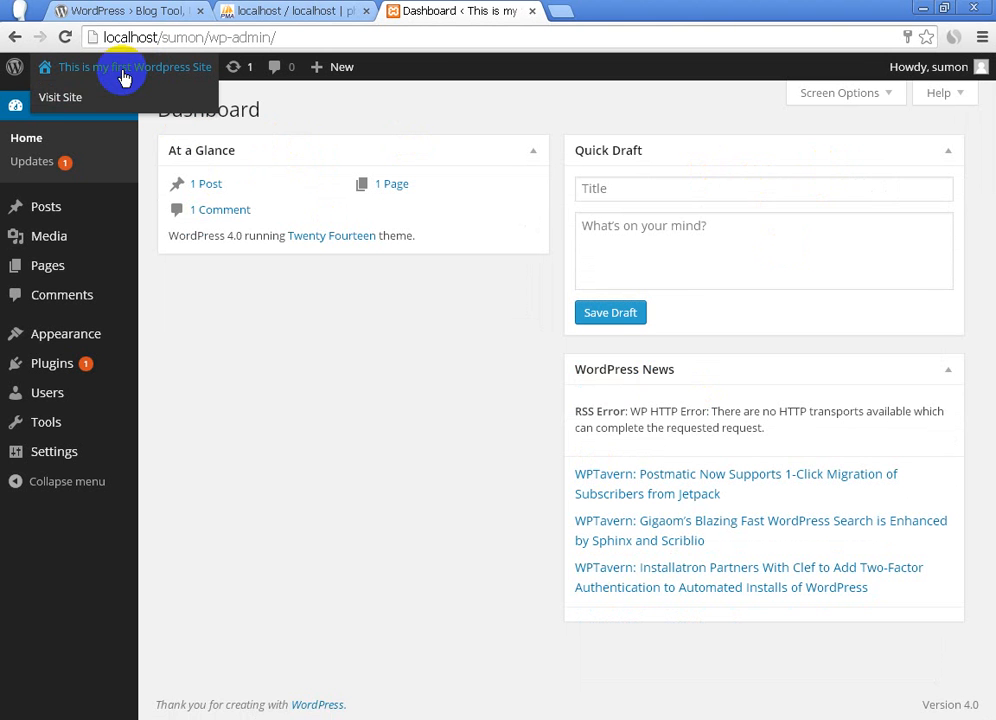
pyautogui.rightClick(61, 100)
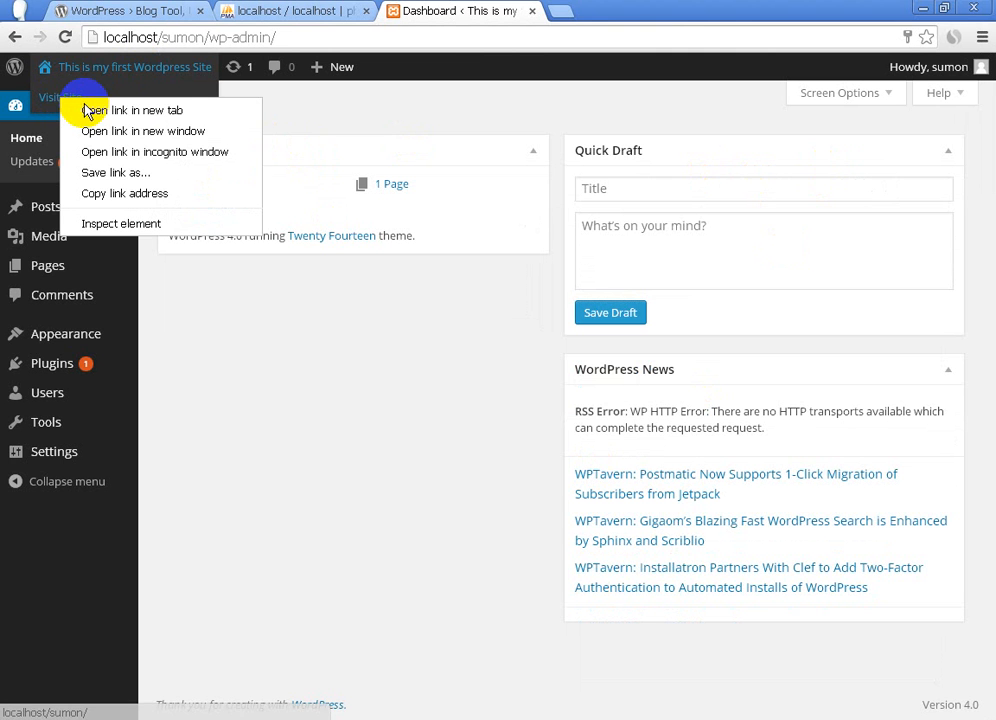
pyautogui.click(105, 111)
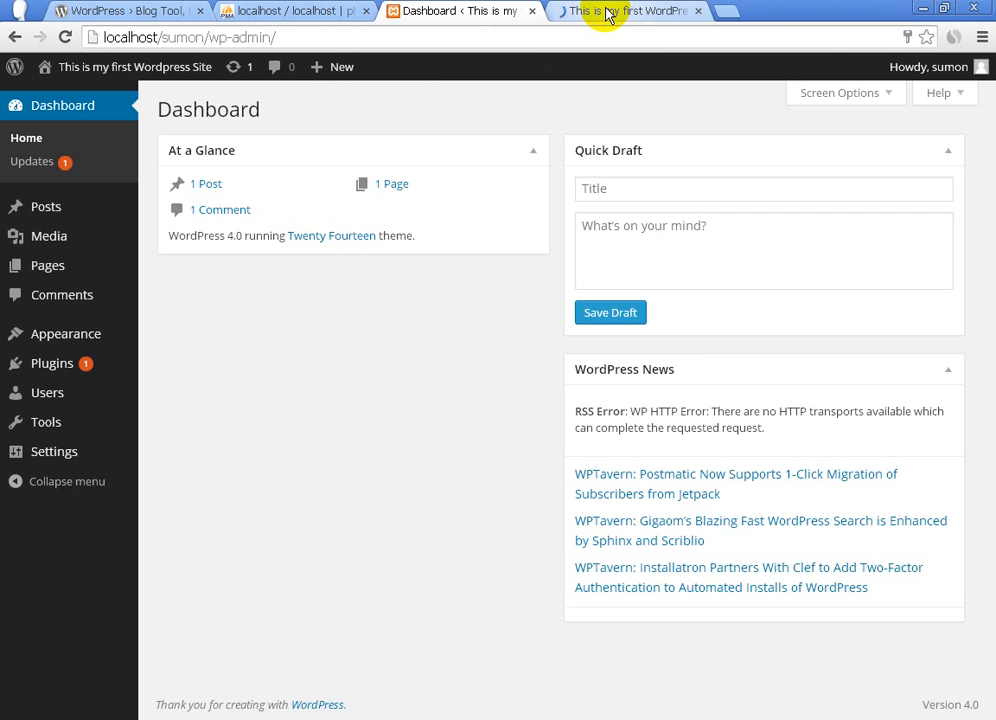
pyautogui.click(607, 14)
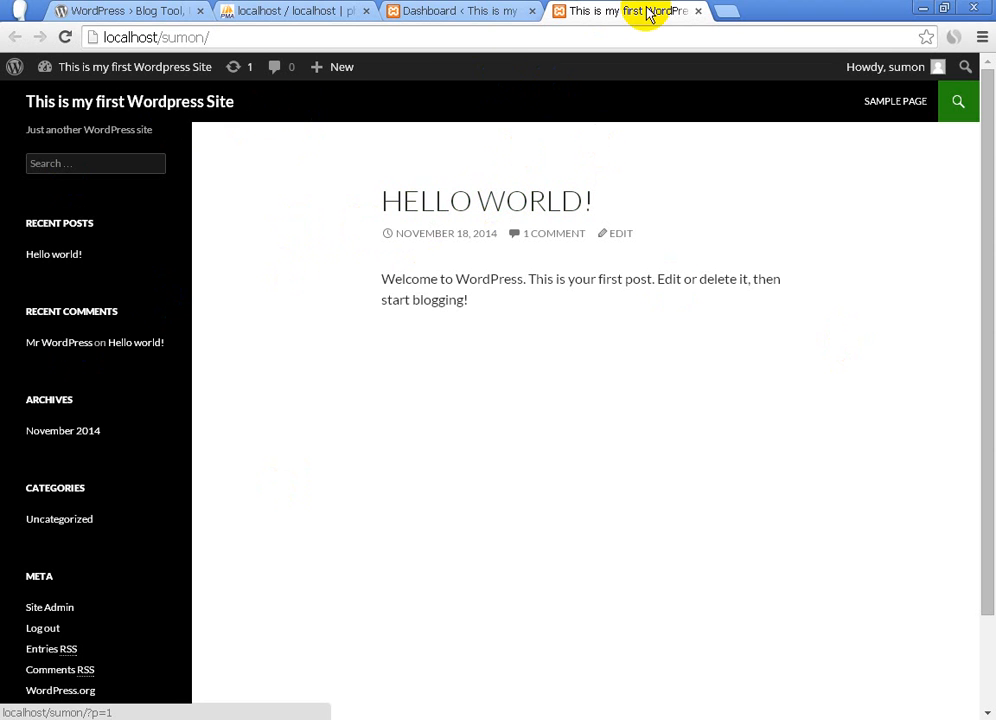
# Step: Return to the dashboard and activate the Twenty Thirteen theme from the installed themes
pyautogui.click(455, 11)
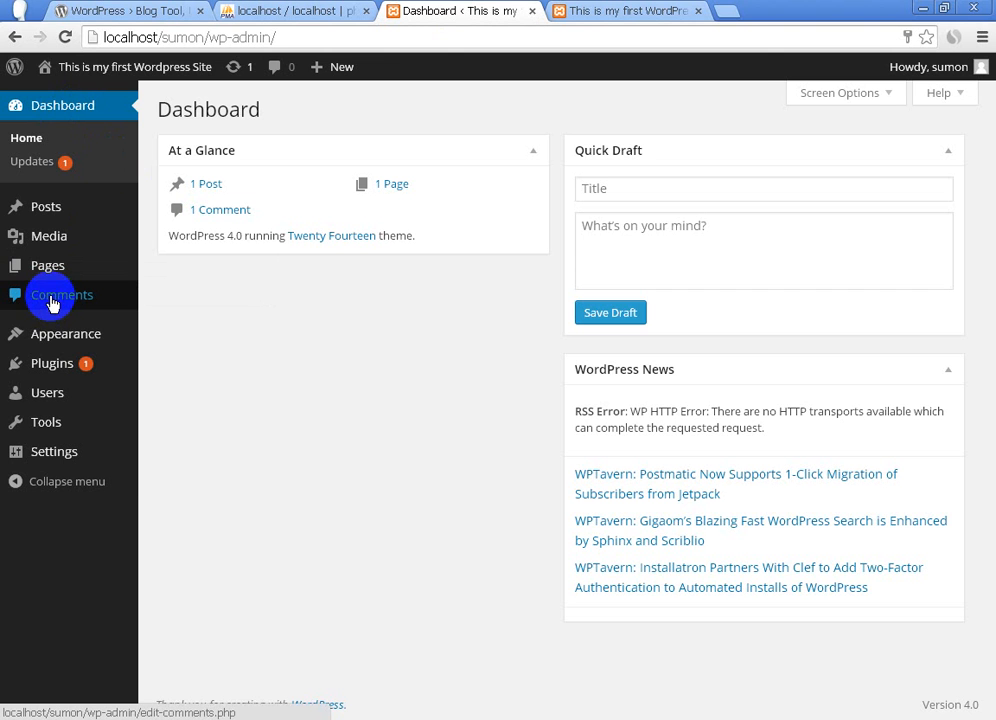
pyautogui.moveTo(30, 338)
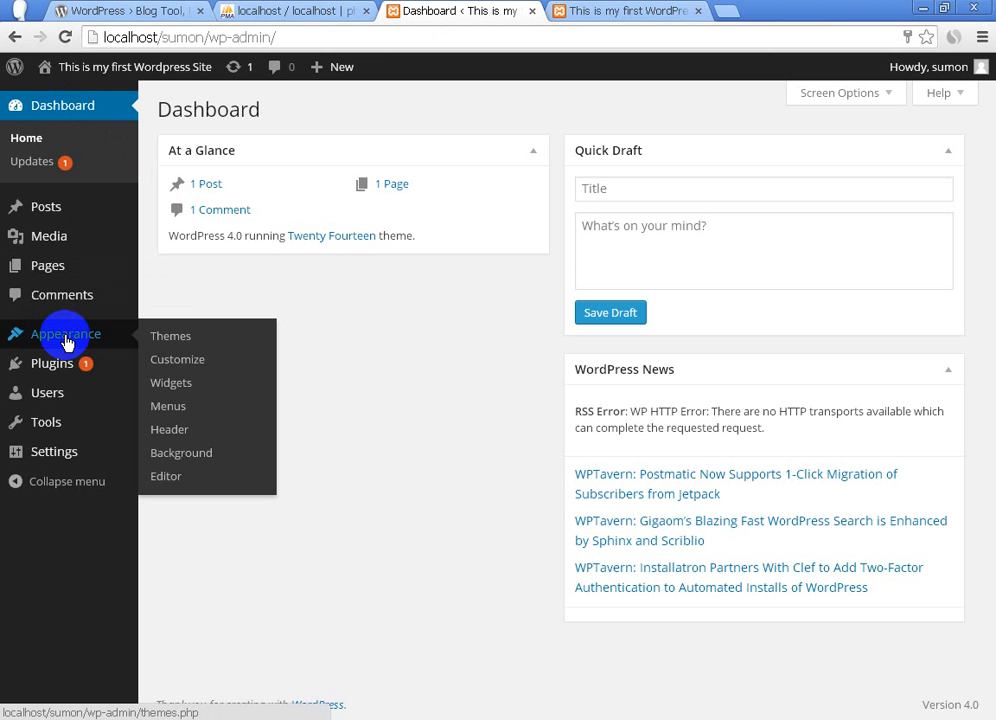
pyautogui.click(168, 341)
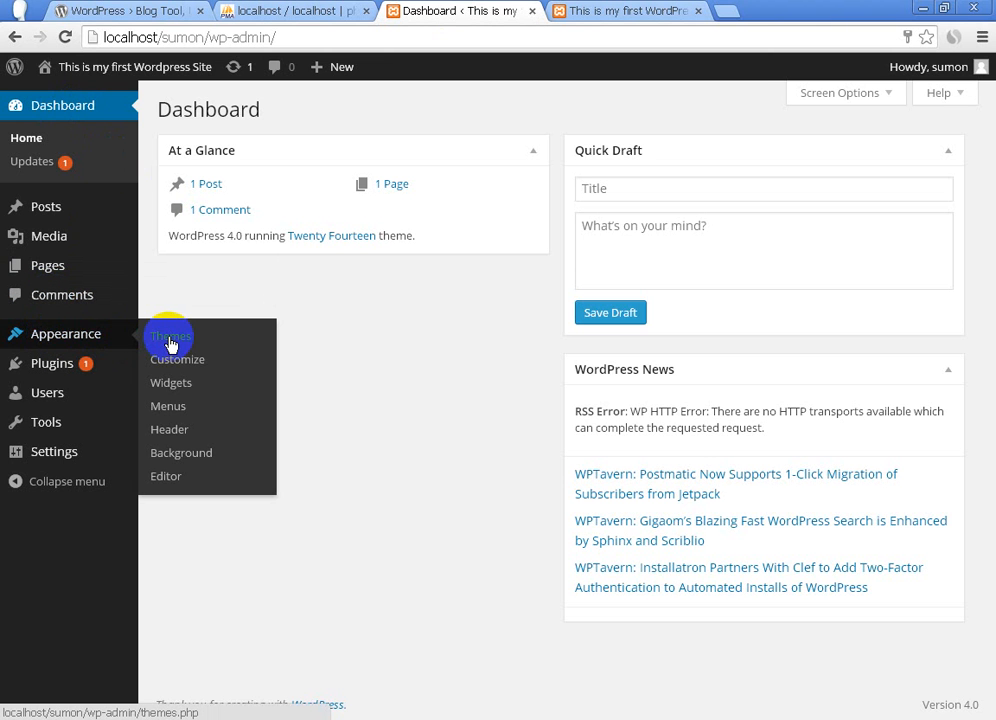
pyautogui.click(167, 336)
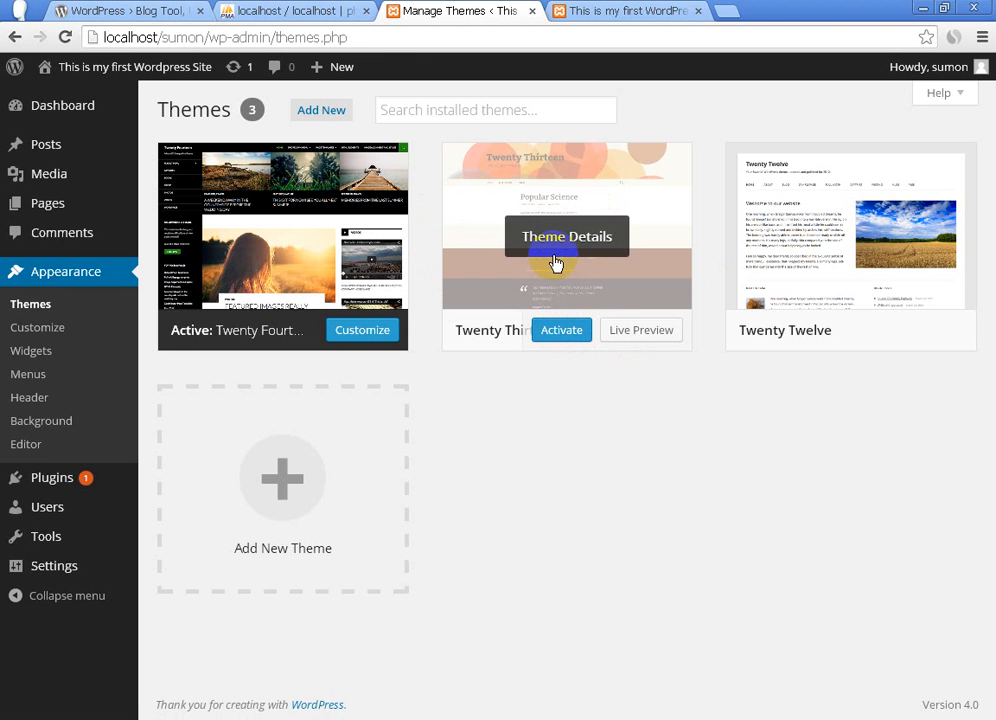
pyautogui.click(560, 333)
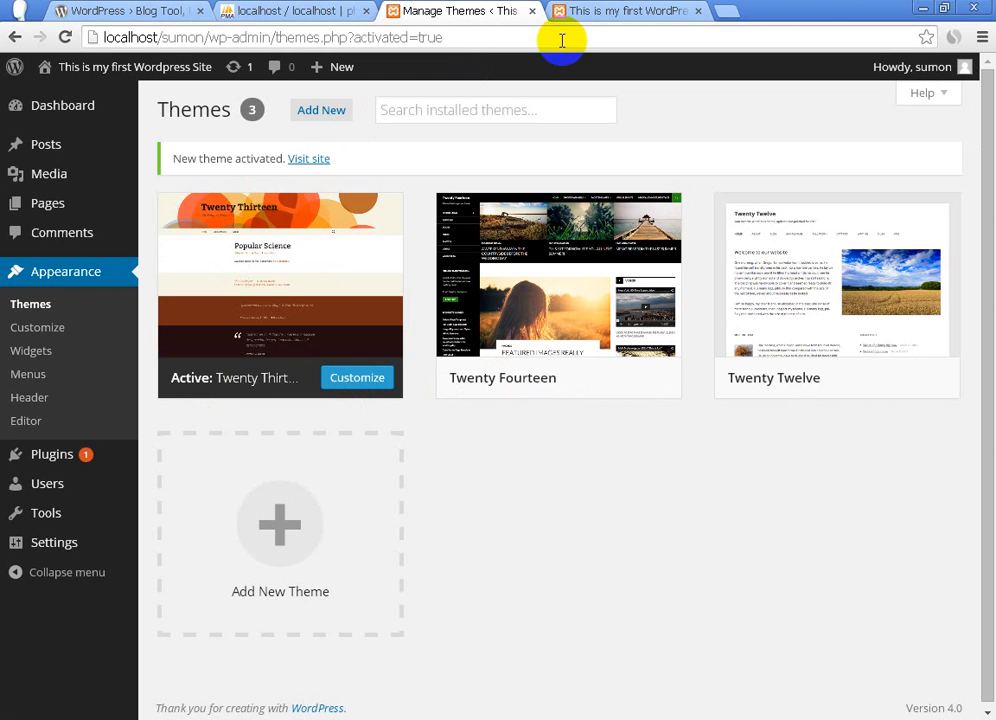
# Step: Reload the site's front page and look over its header, post and footer widgets in the activated theme
pyautogui.click(626, 12)
pyautogui.click(311, 33)
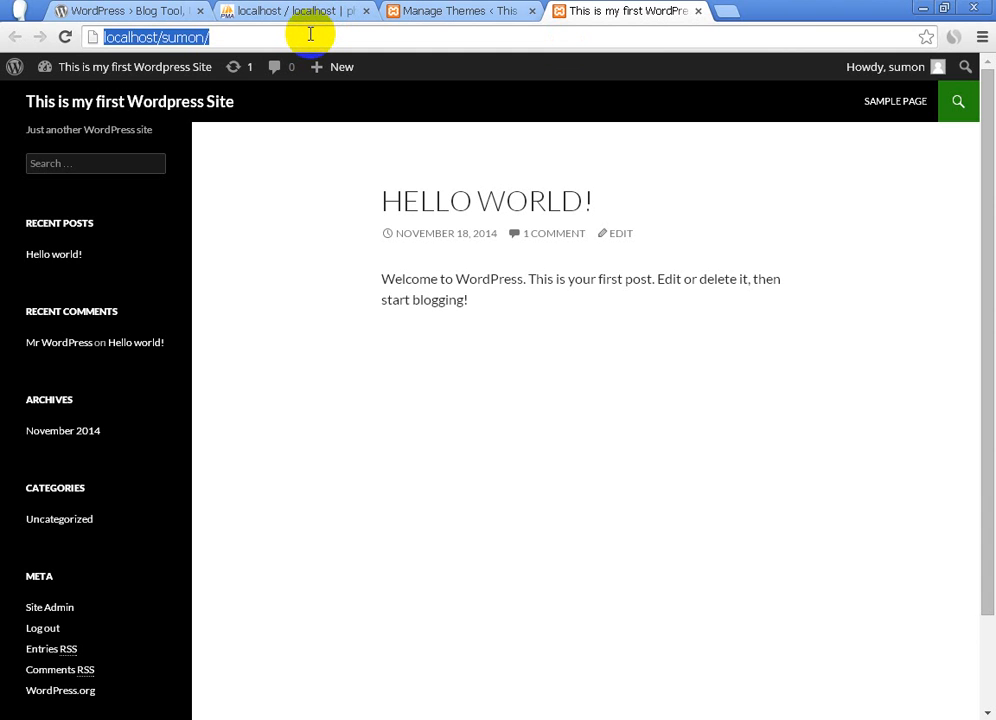
pyautogui.press('Return')
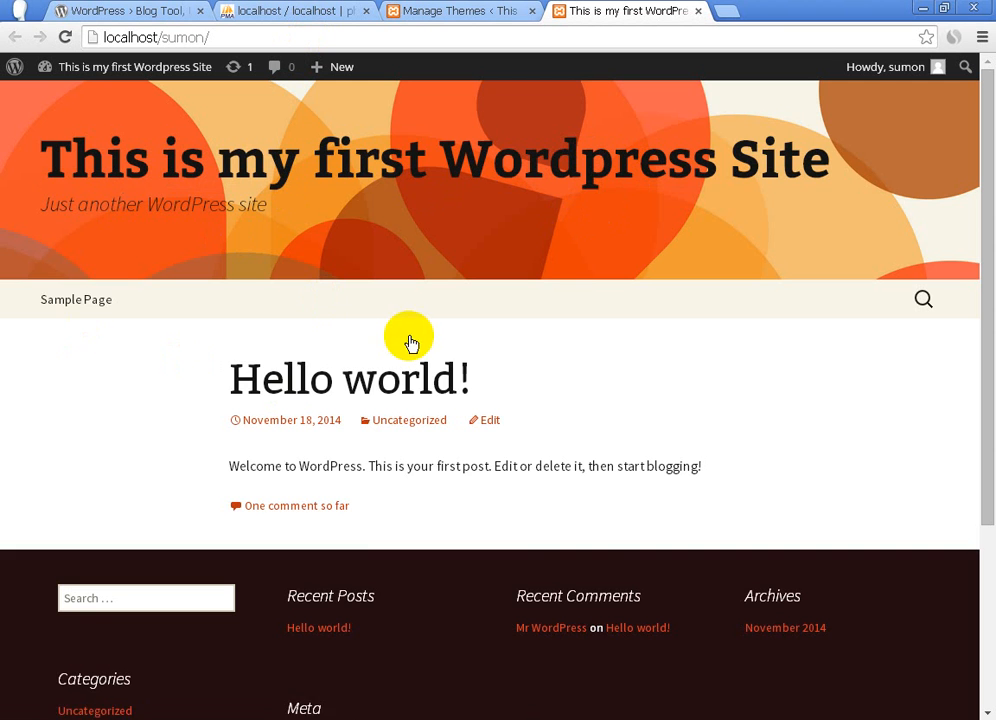
pyautogui.scroll(-1, 705, 295)
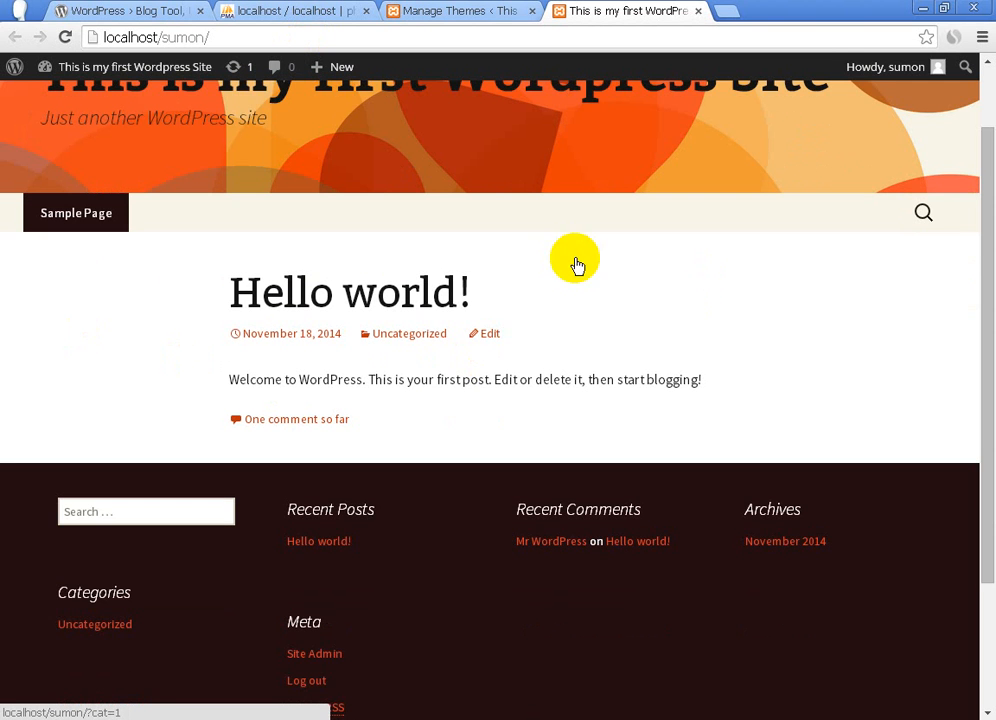
pyautogui.scroll(-2, 874, 229)
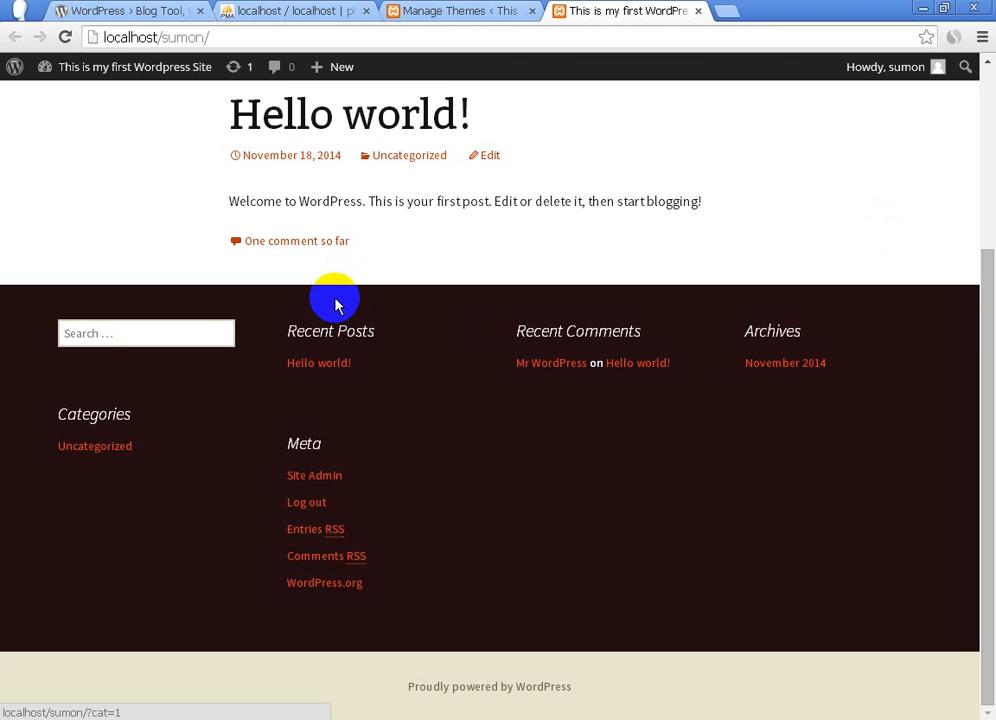
pyautogui.scroll(3, 336, 304)
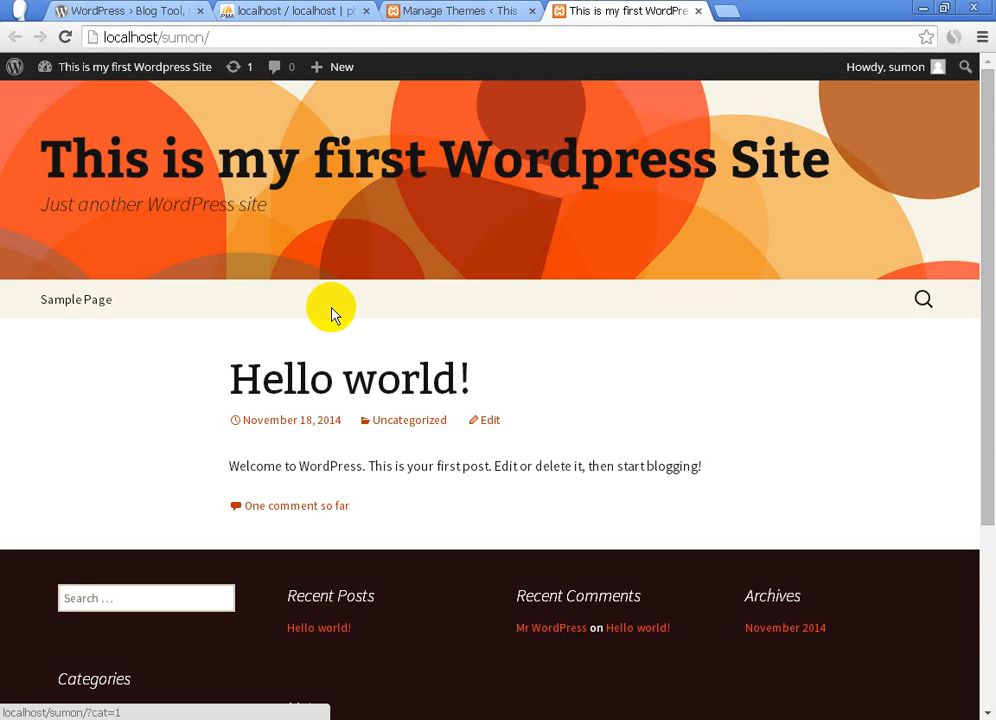
# Step: Load the site's localhost folder address in a new browser tab and close the older front page tab
pyautogui.click(460, 16)
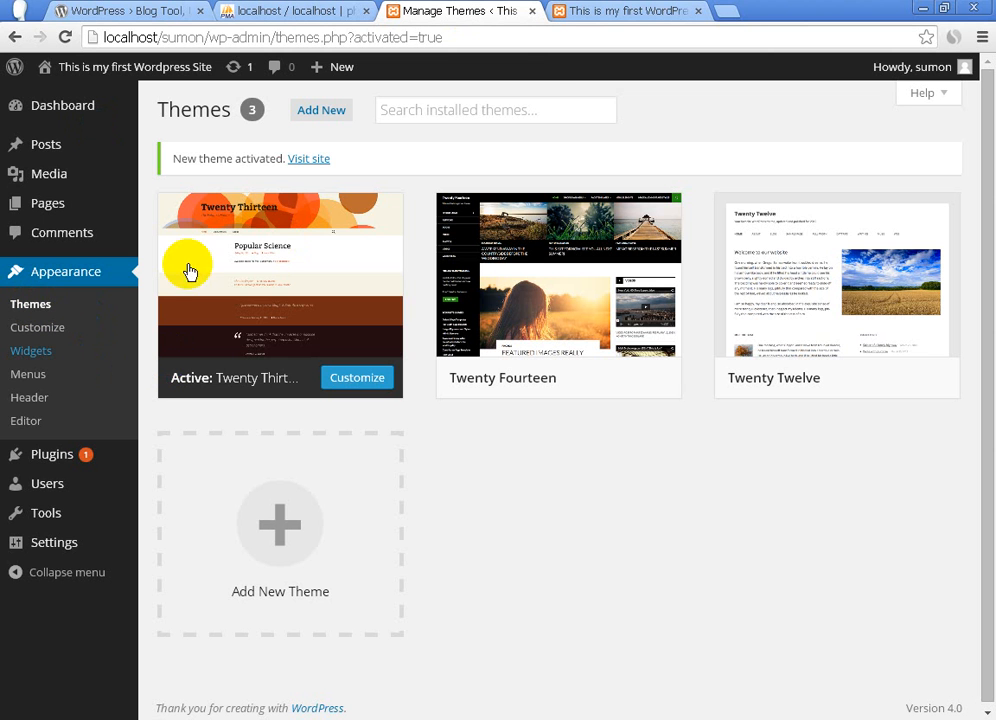
pyautogui.click(729, 14)
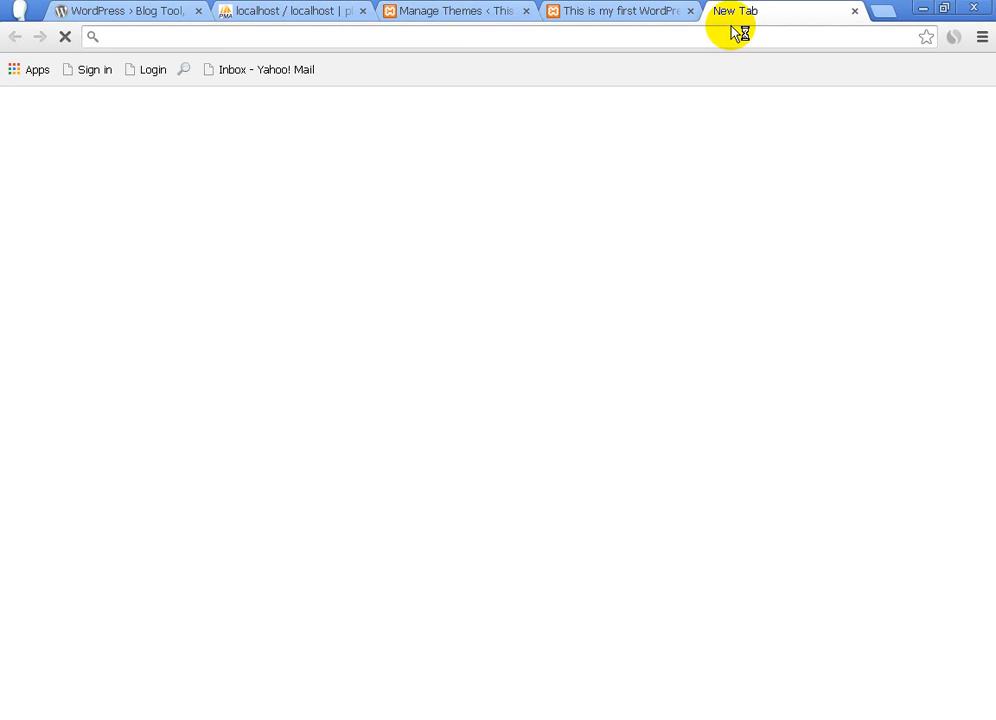
pyautogui.write('local')
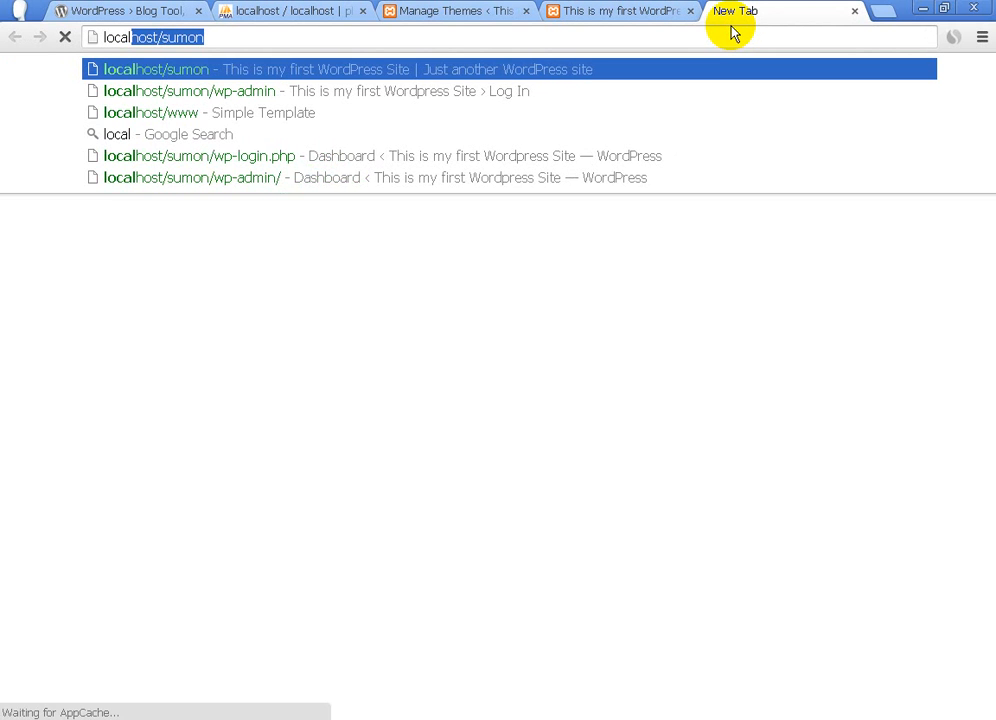
pyautogui.write('host/')
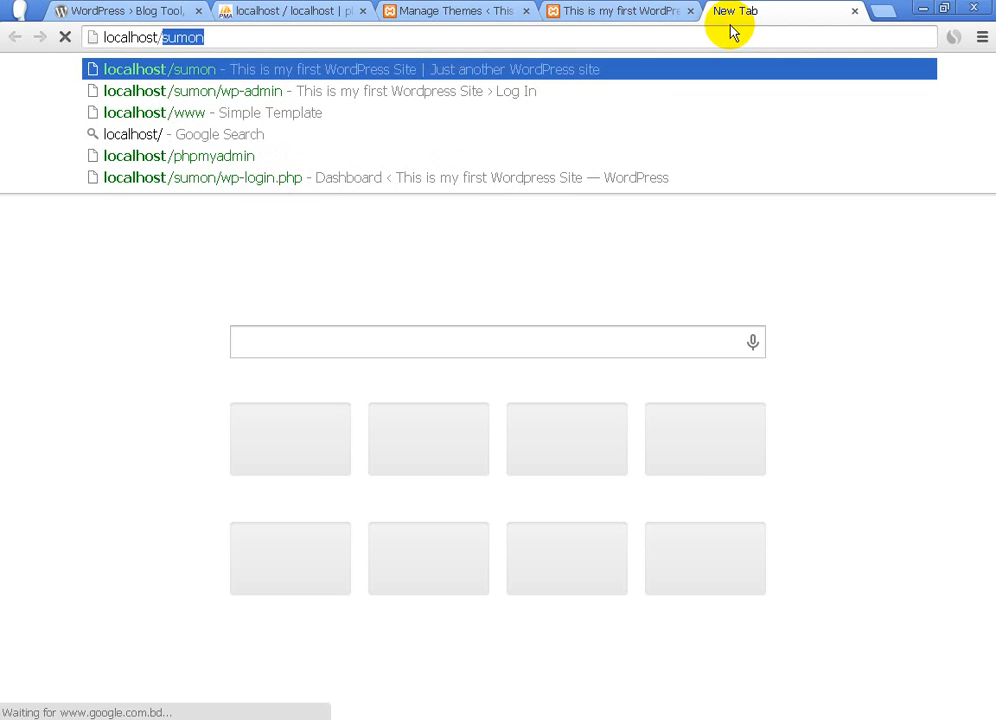
pyautogui.write('sumon')
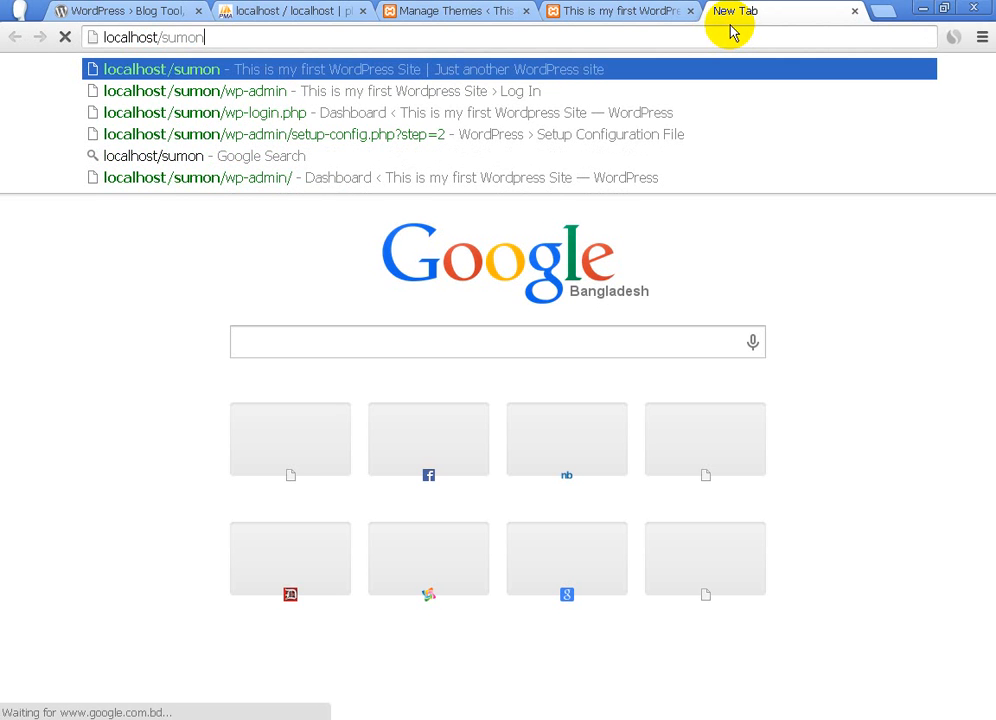
pyautogui.press('Return')
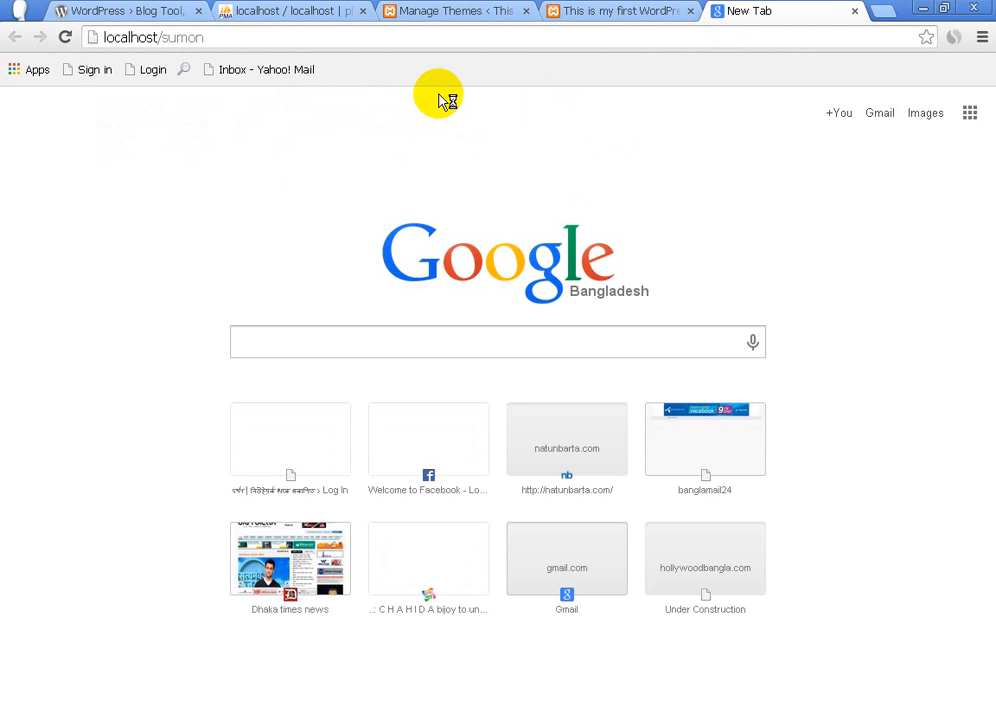
pyautogui.click(248, 41)
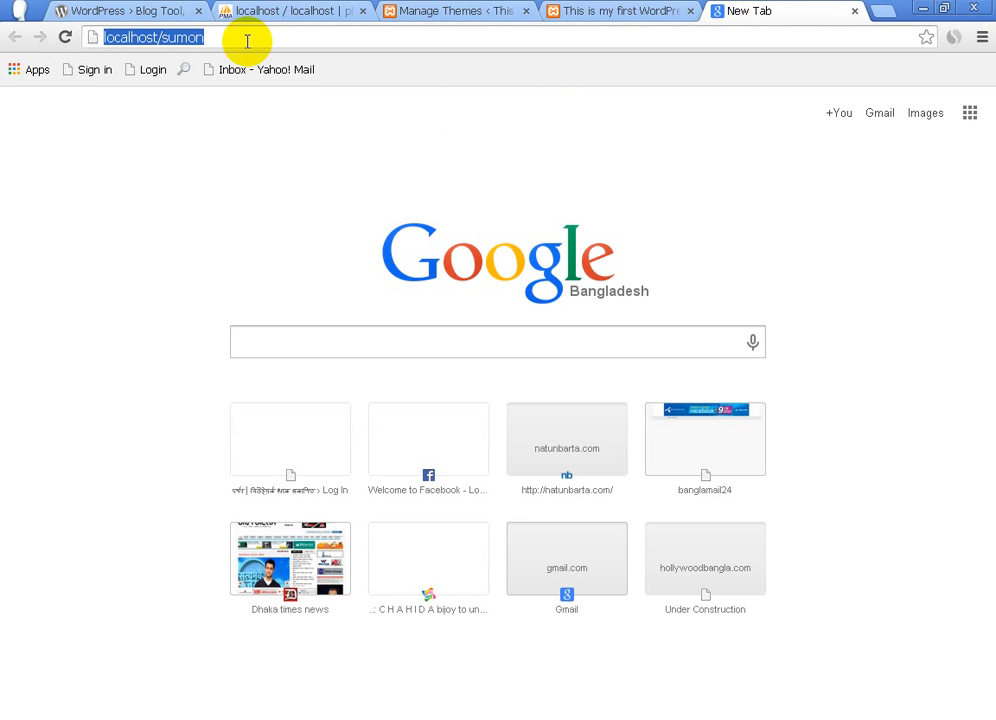
pyautogui.press('Return')
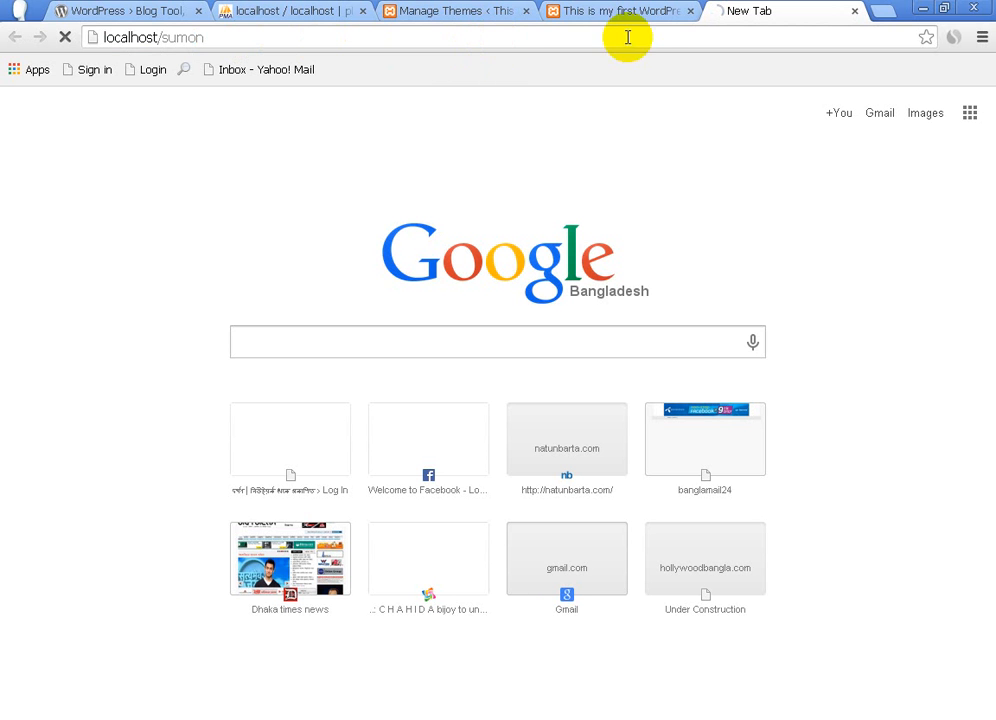
pyautogui.click(690, 13)
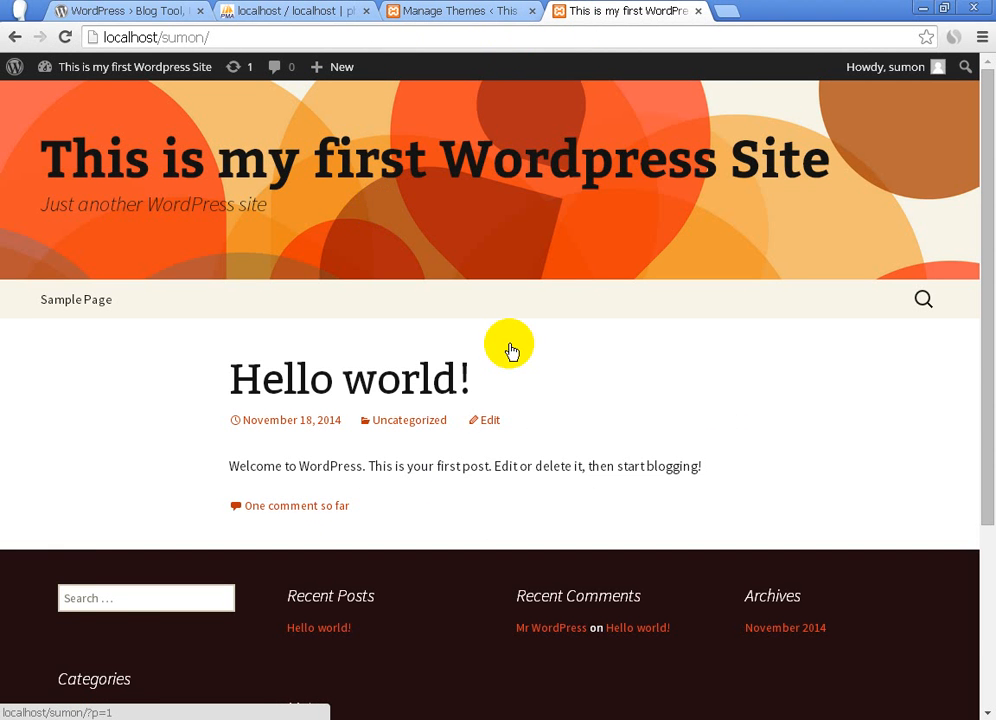
# Step: Examine the front page's content and footer widgets, and the site shortcuts and account greeting in the admin bar
pyautogui.scroll(-2, 451, 392)
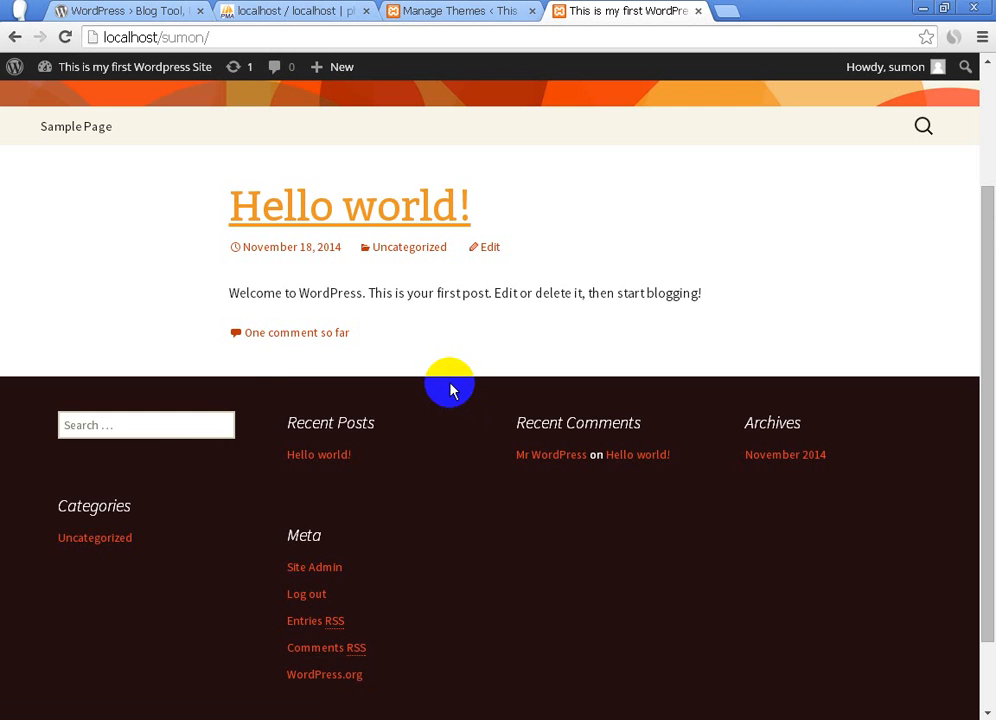
pyautogui.scroll(-1, 405, 168)
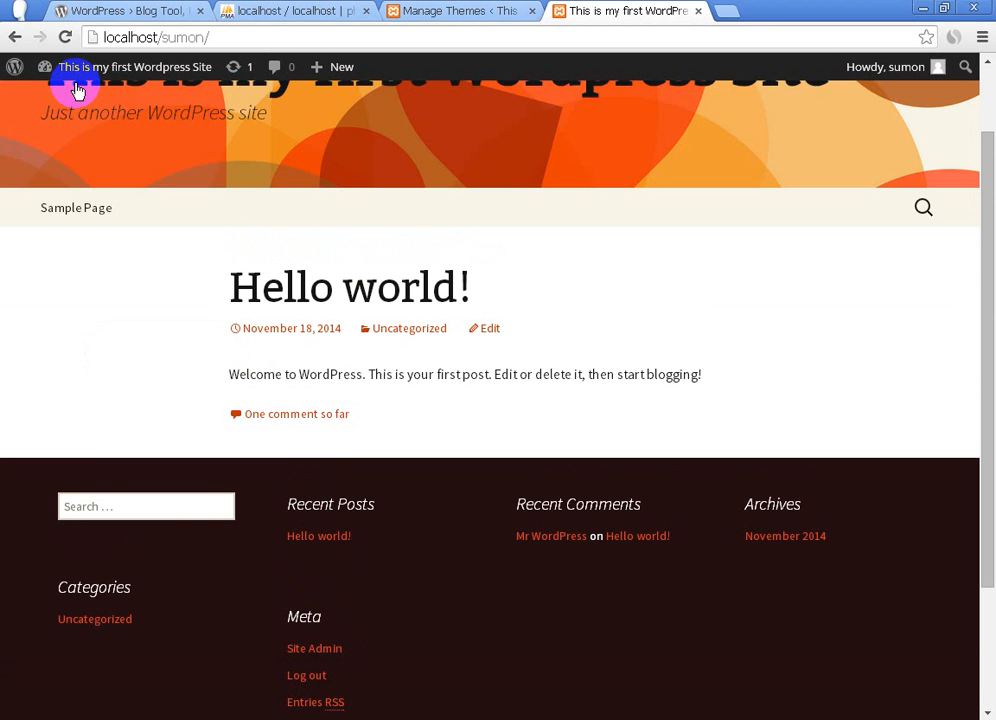
pyautogui.scroll(2, 78, 90)
pyautogui.moveTo(107, 90)
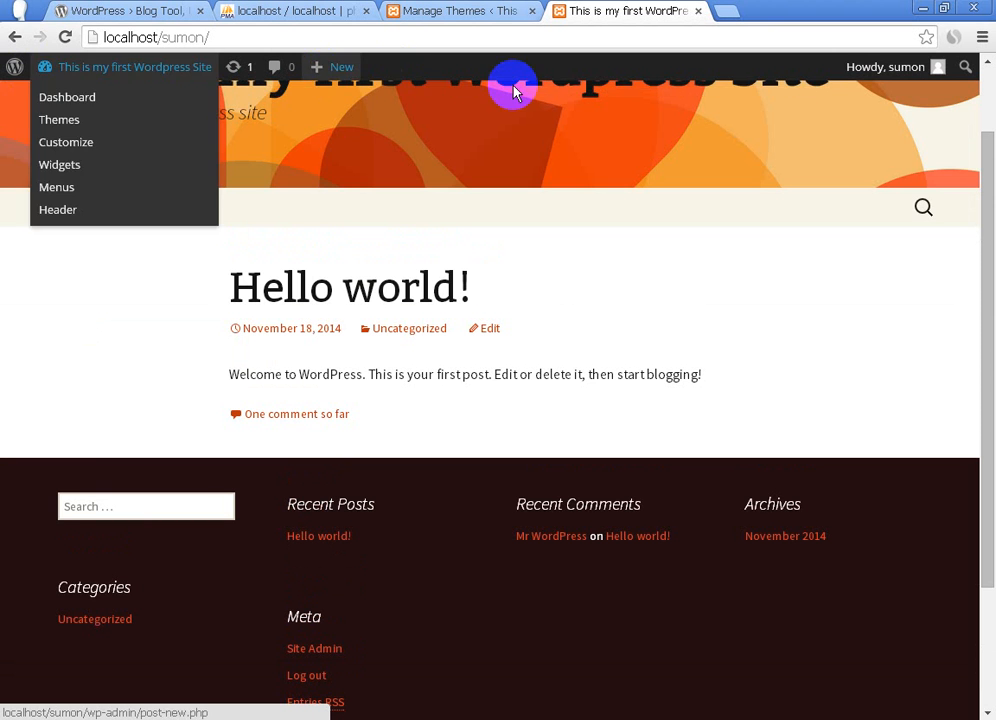
pyautogui.click(45, 80)
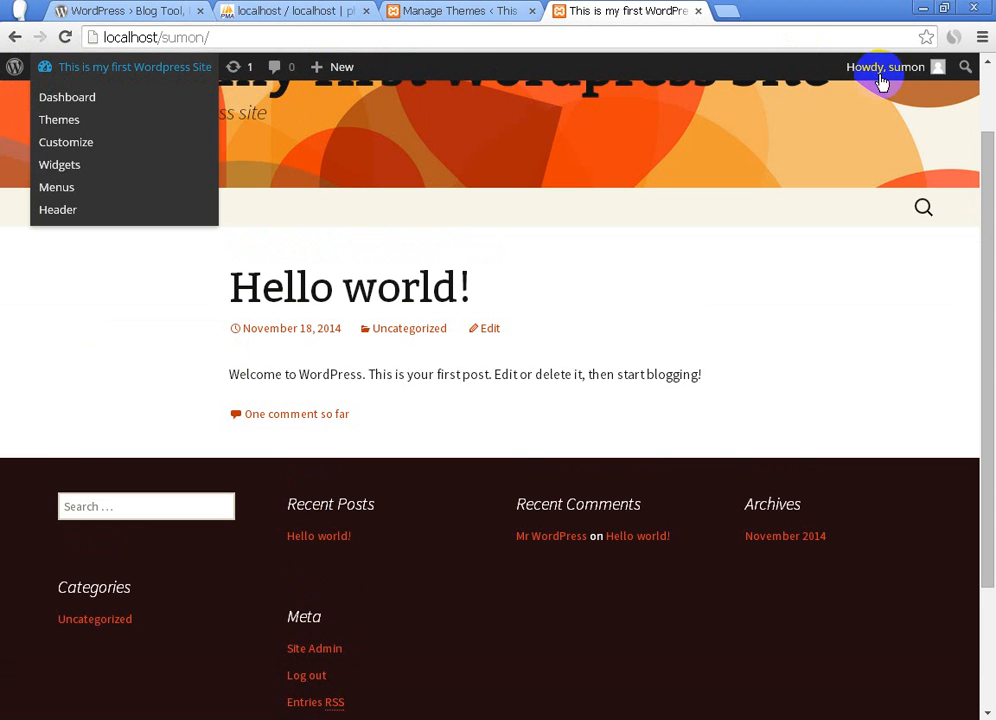
pyautogui.moveTo(900, 80)
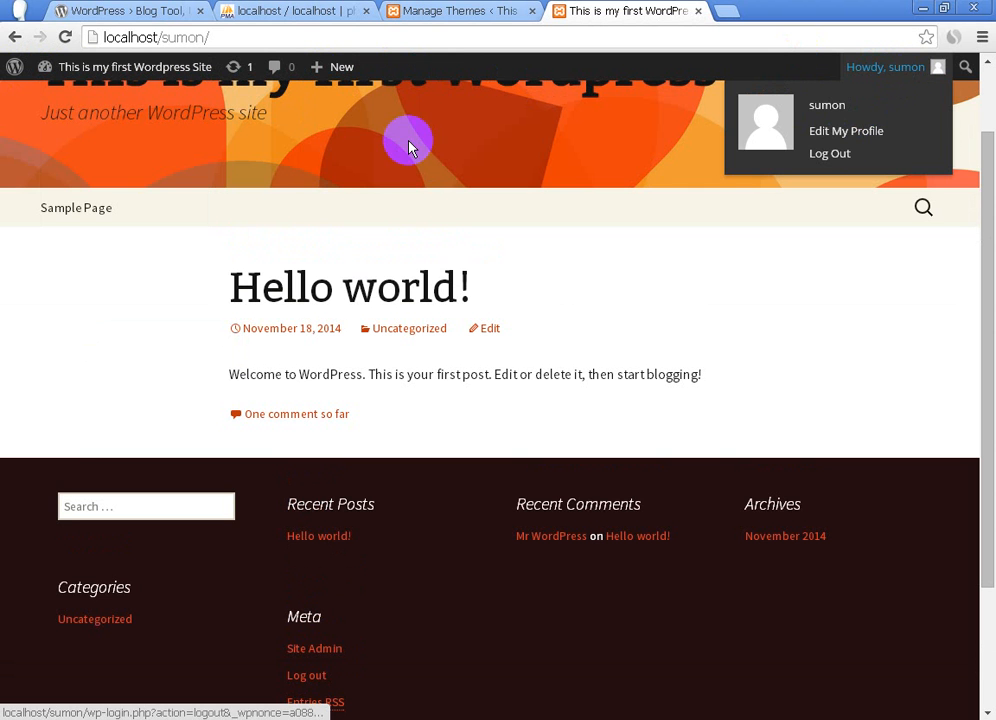
# Step: Go back from the site's front page to the WordPress admin area and open the Dashboard home screen
pyautogui.click(418, 12)
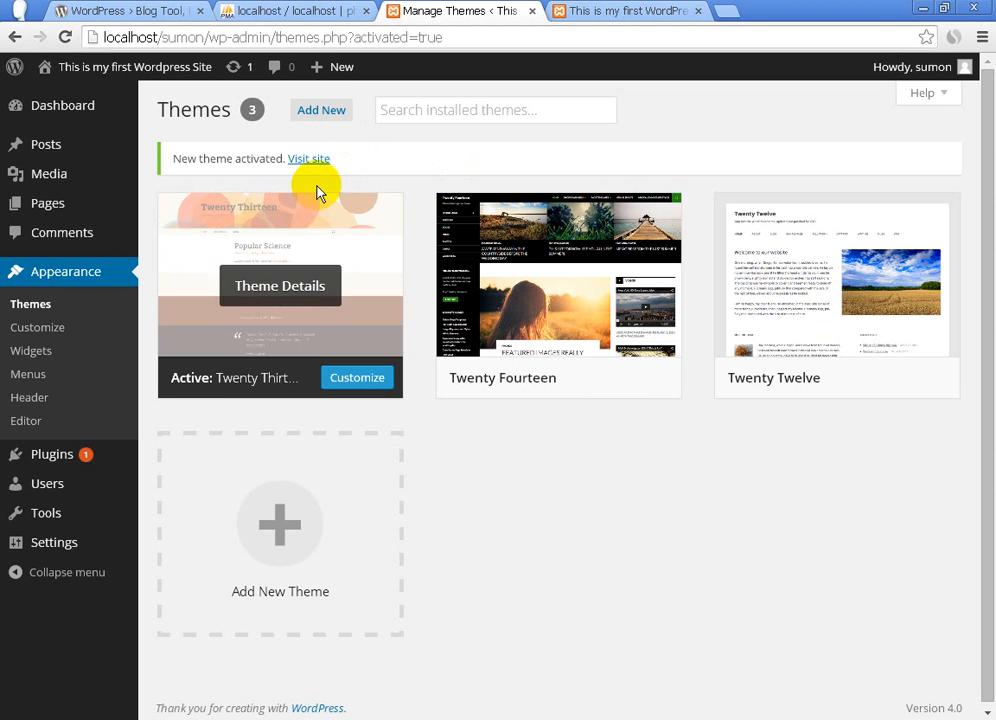
pyautogui.click(54, 113)
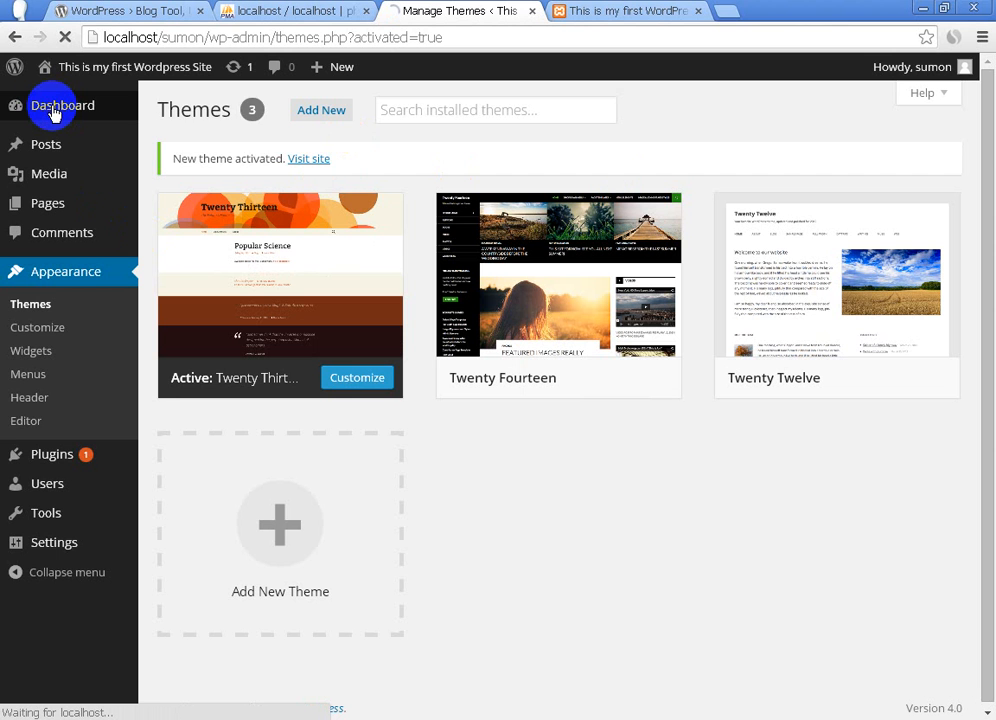
pyautogui.moveTo(54, 113)
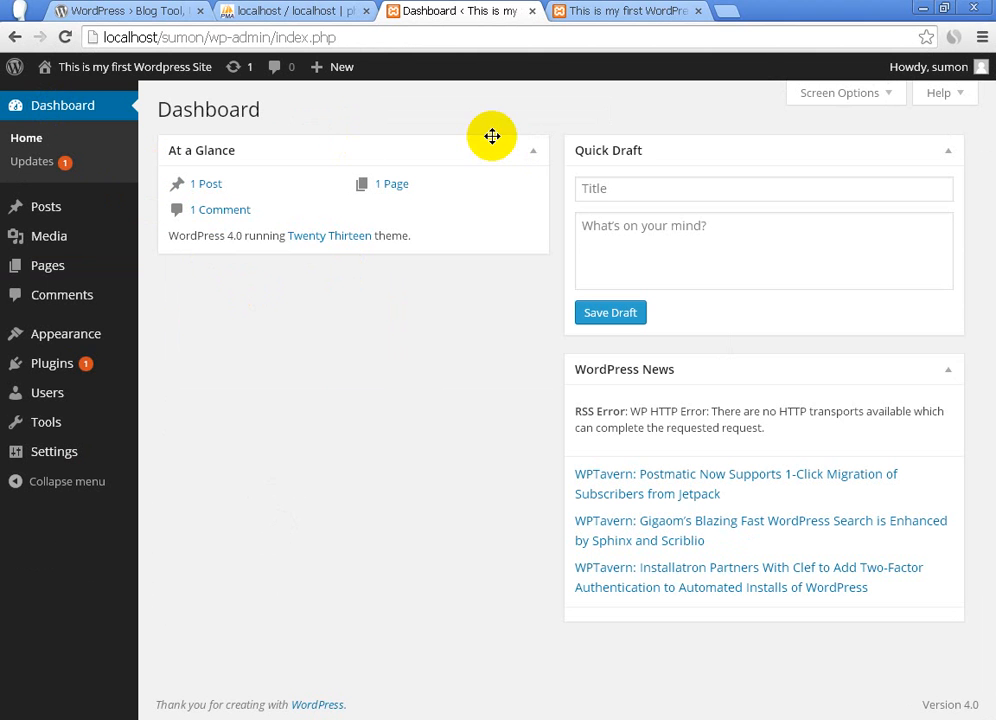
pyautogui.click(84, 336)
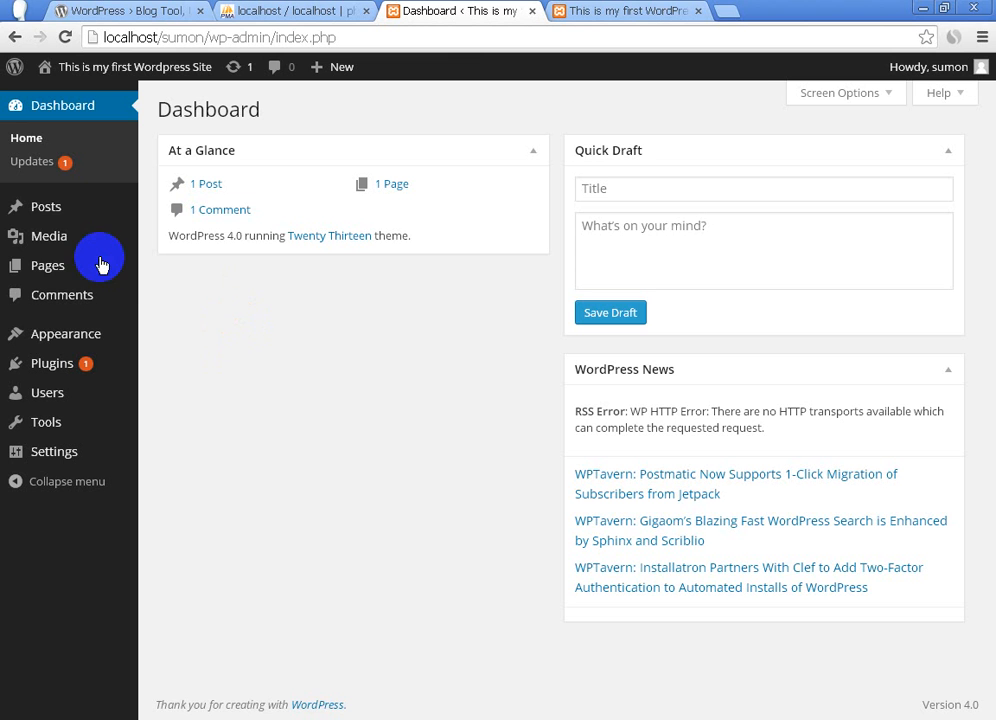
pyautogui.moveTo(98, 315)
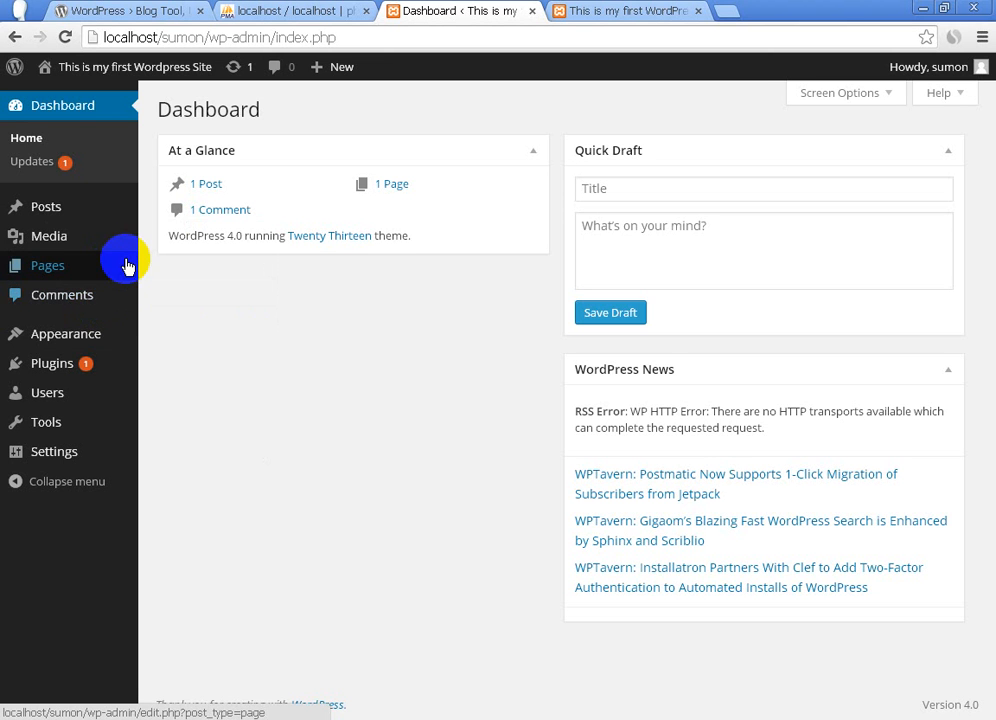
pyautogui.moveTo(126, 263)
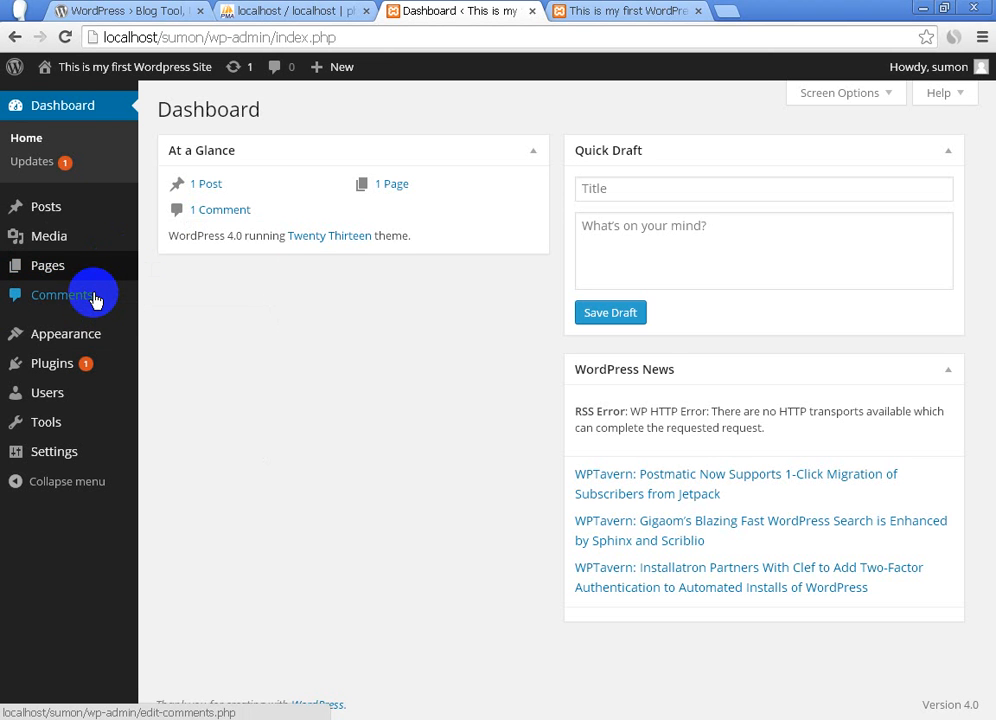